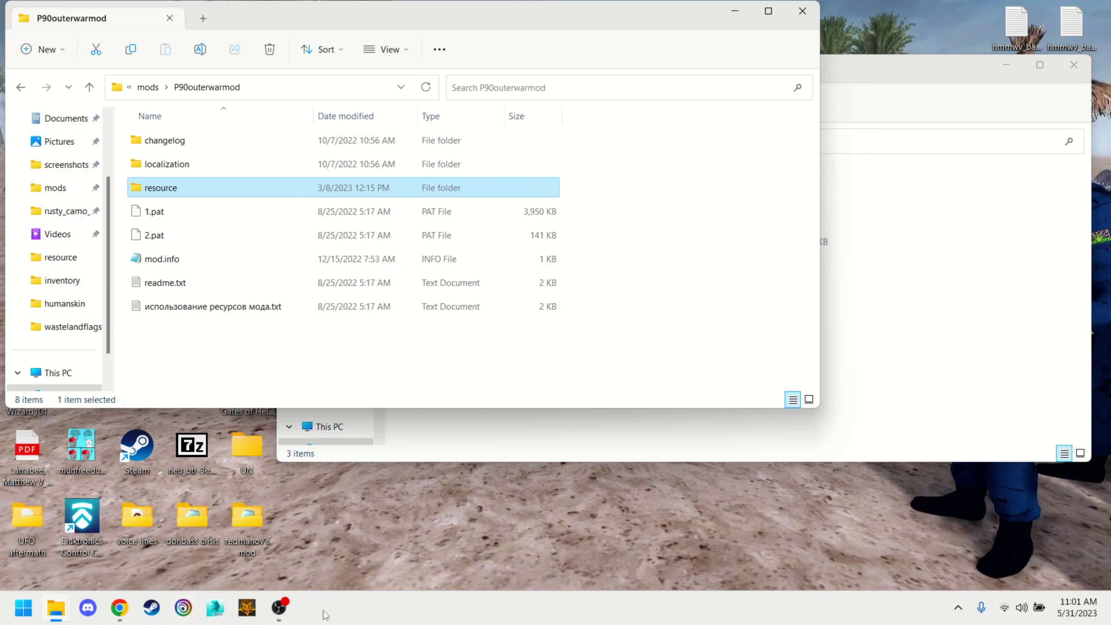
- Open the empty test folder under redmanov's mod resource\entity\humanskin
click(878, 317)
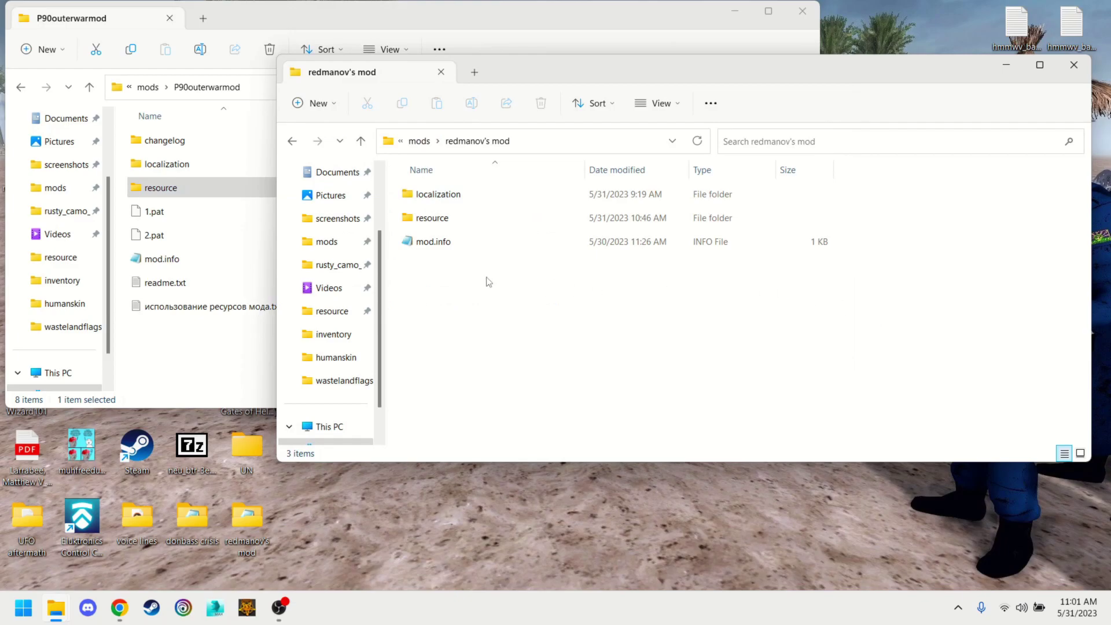
click(160, 344)
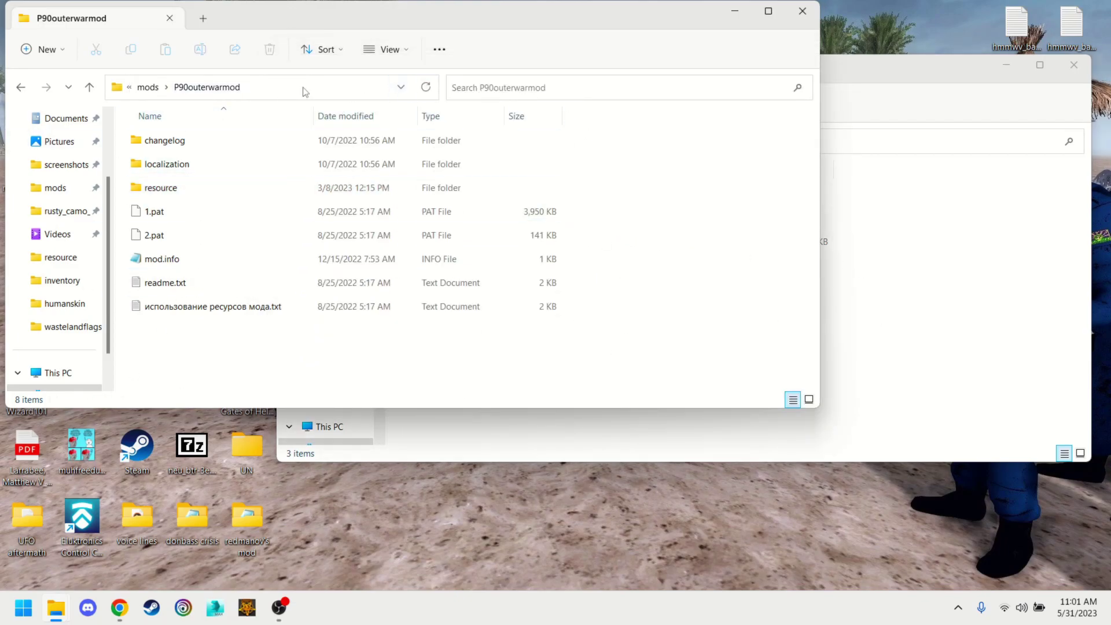
click(882, 317)
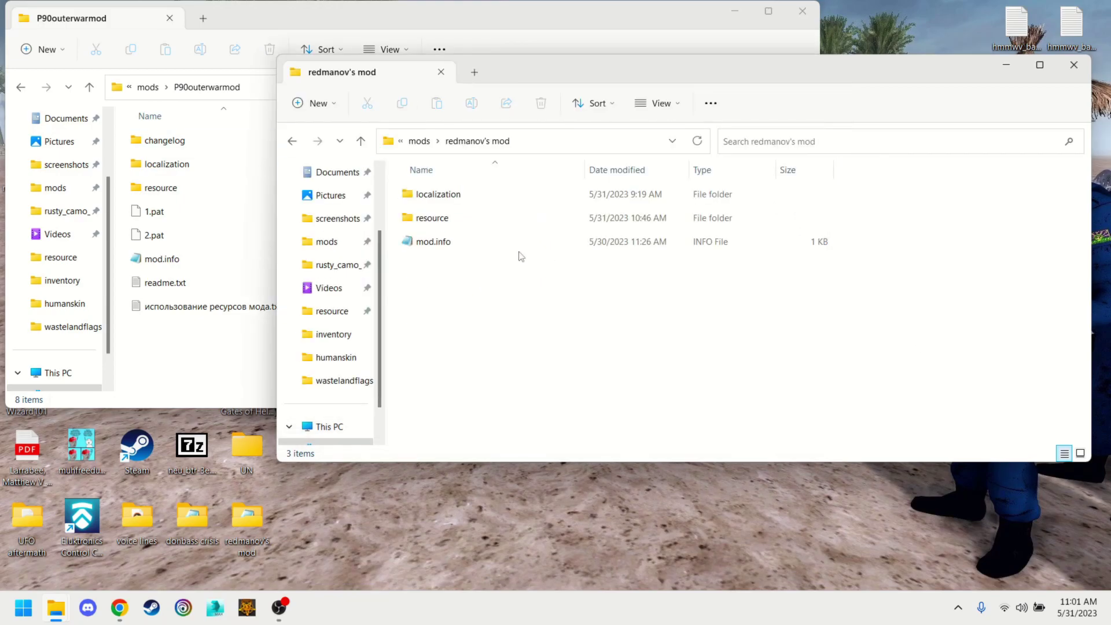
double_click(430, 216)
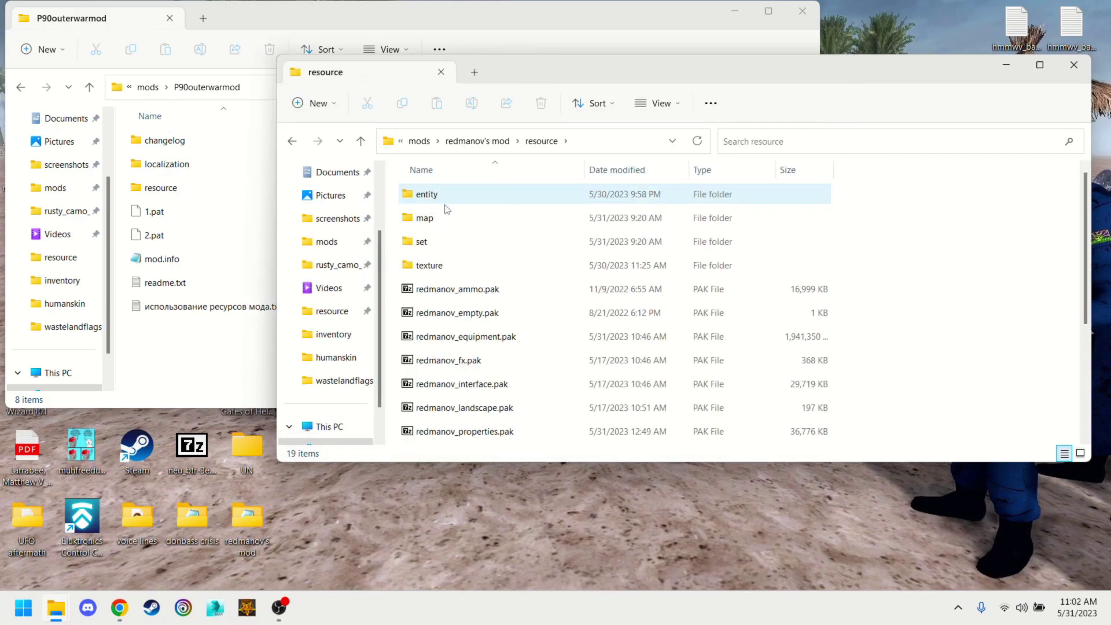
double_click(453, 197)
double_click(464, 218)
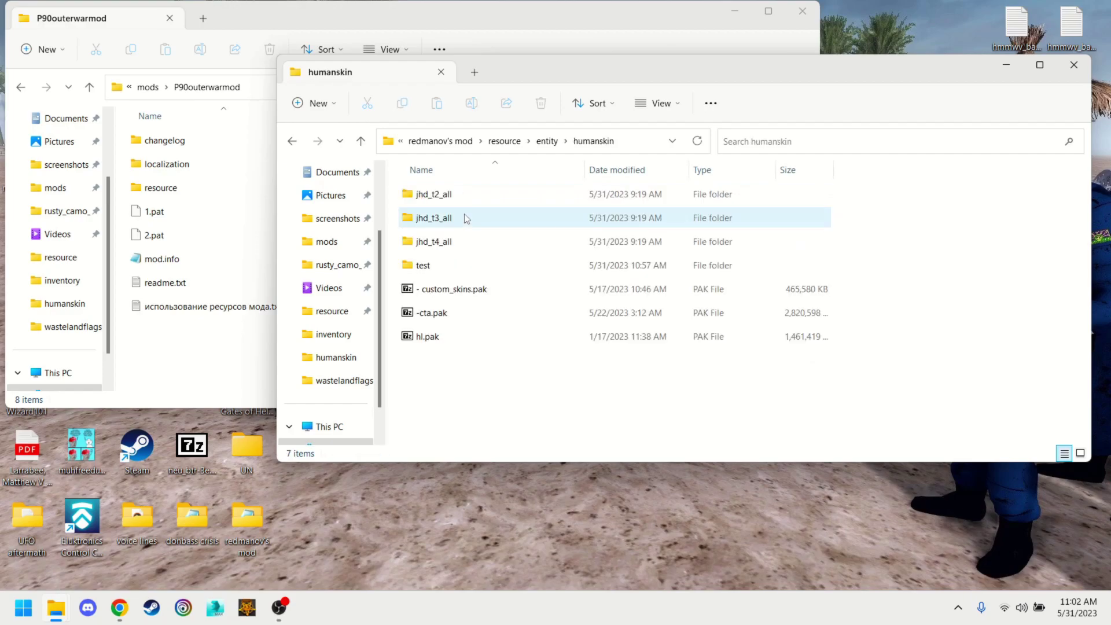
double_click(472, 267)
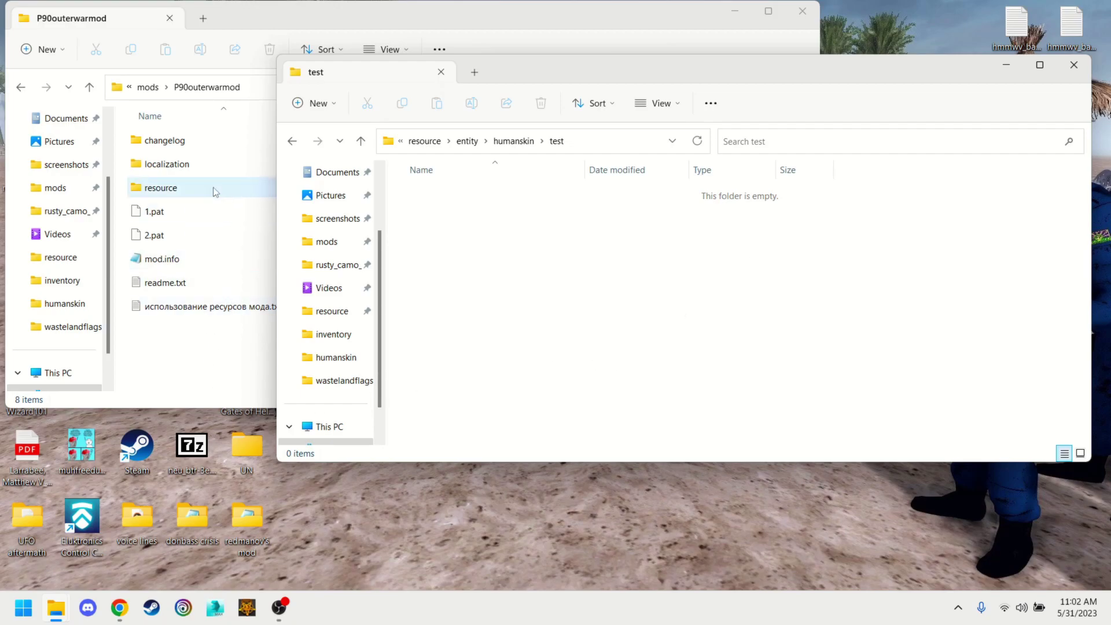
- In P90outerwarmod, open resource\entity\humanskin\-aoe and select the -left skin folder
double_click(175, 188)
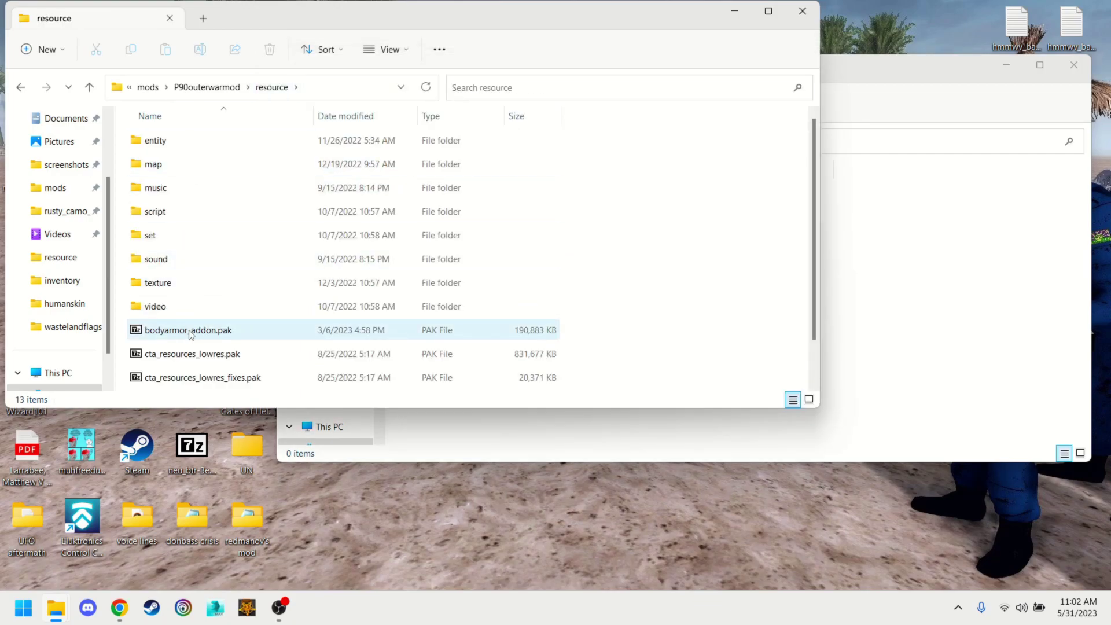
double_click(194, 283)
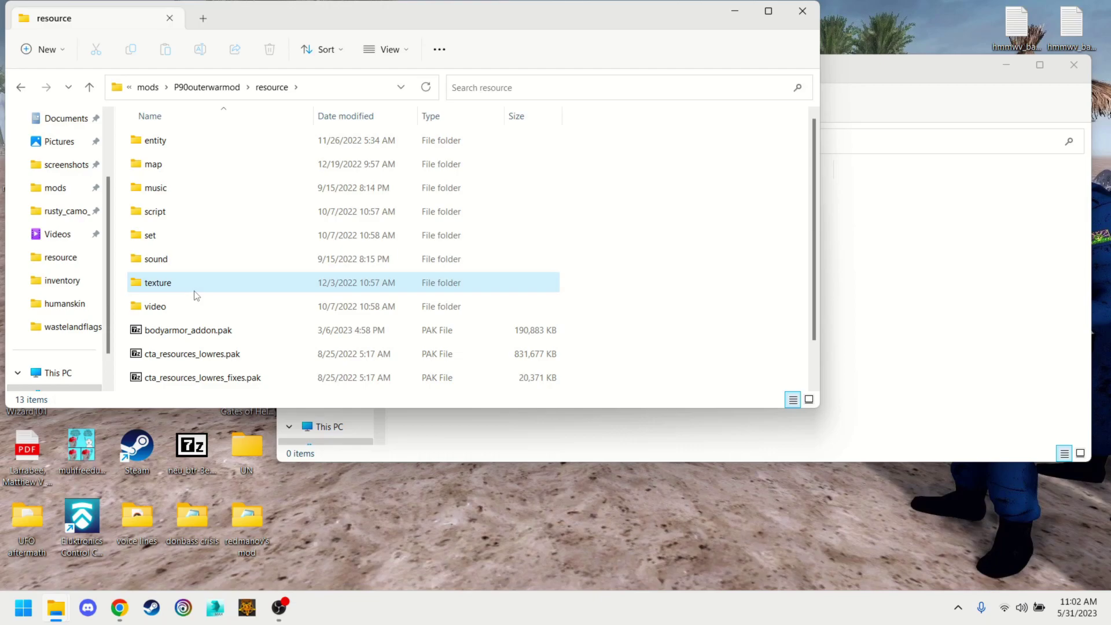
click(272, 87)
double_click(207, 139)
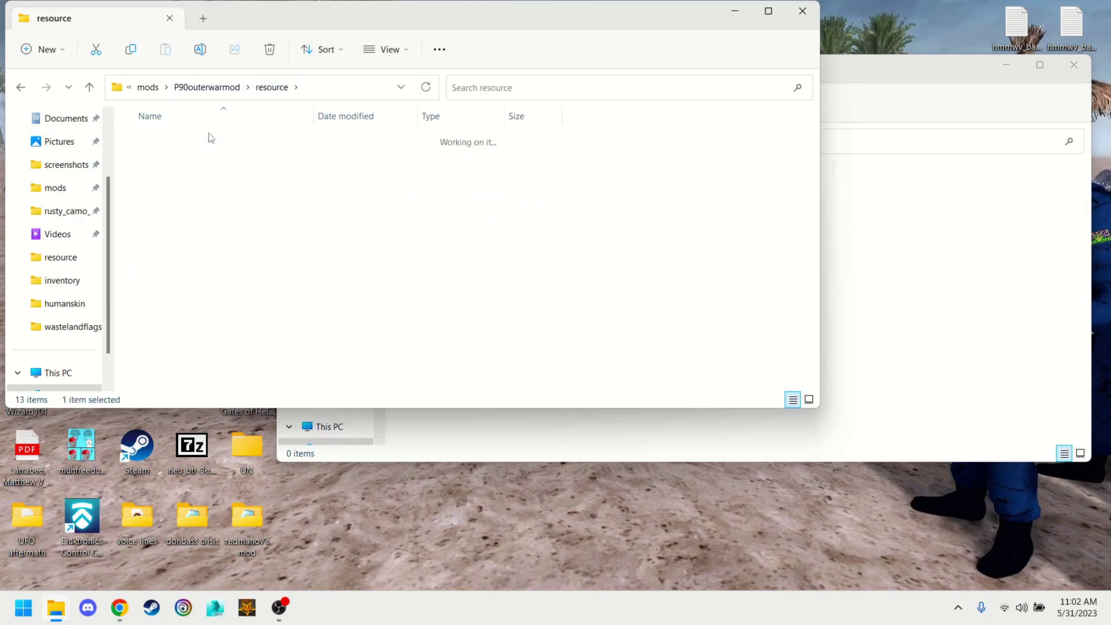
double_click(197, 380)
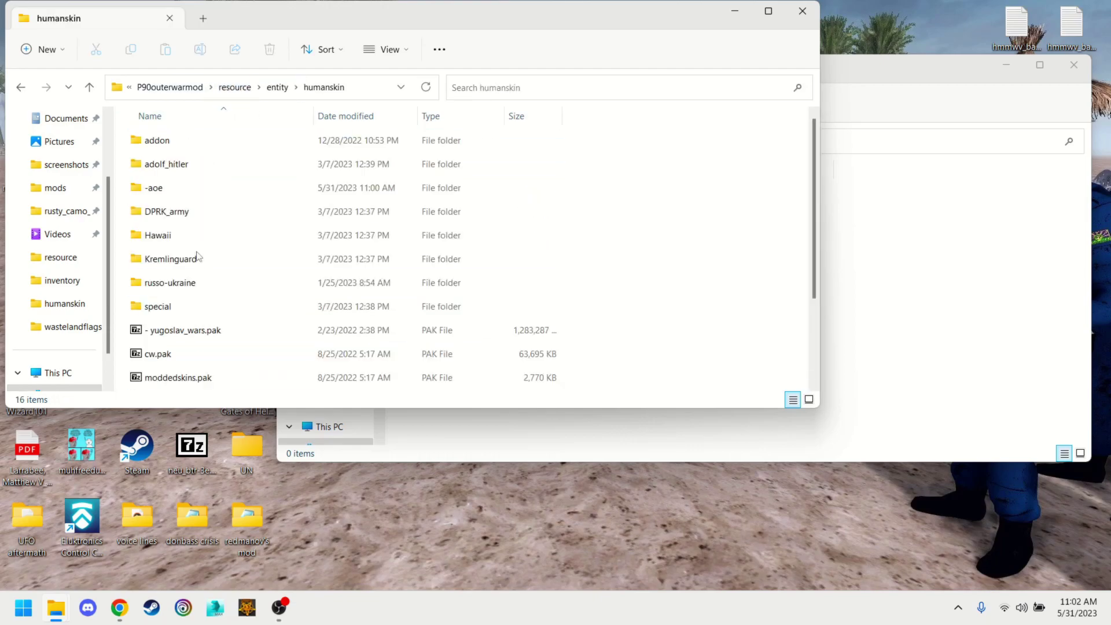
double_click(175, 188)
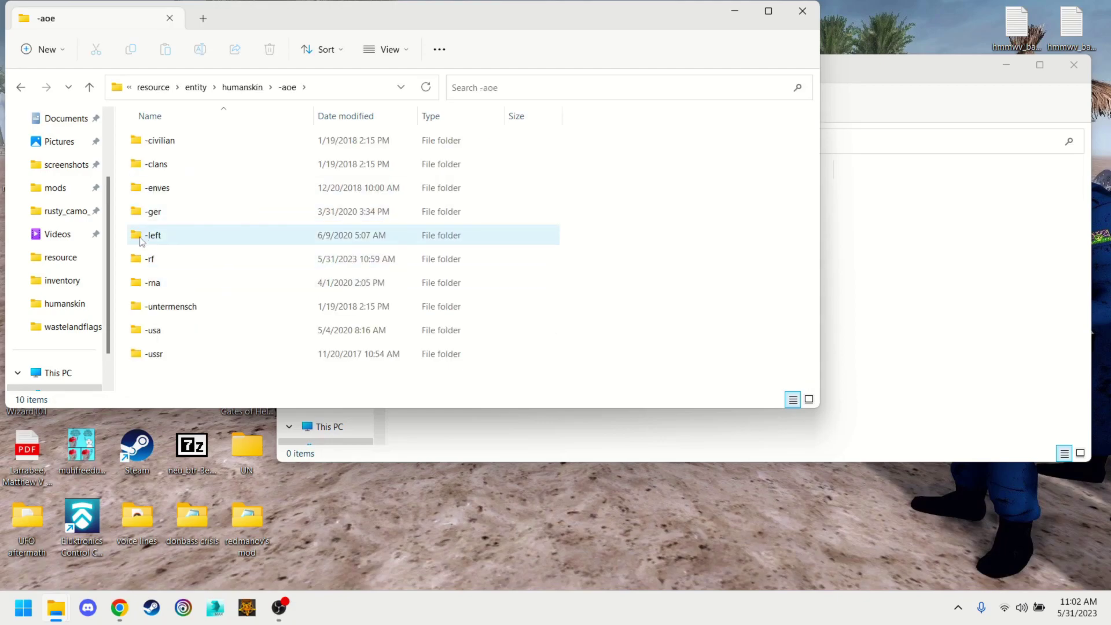
click(196, 238)
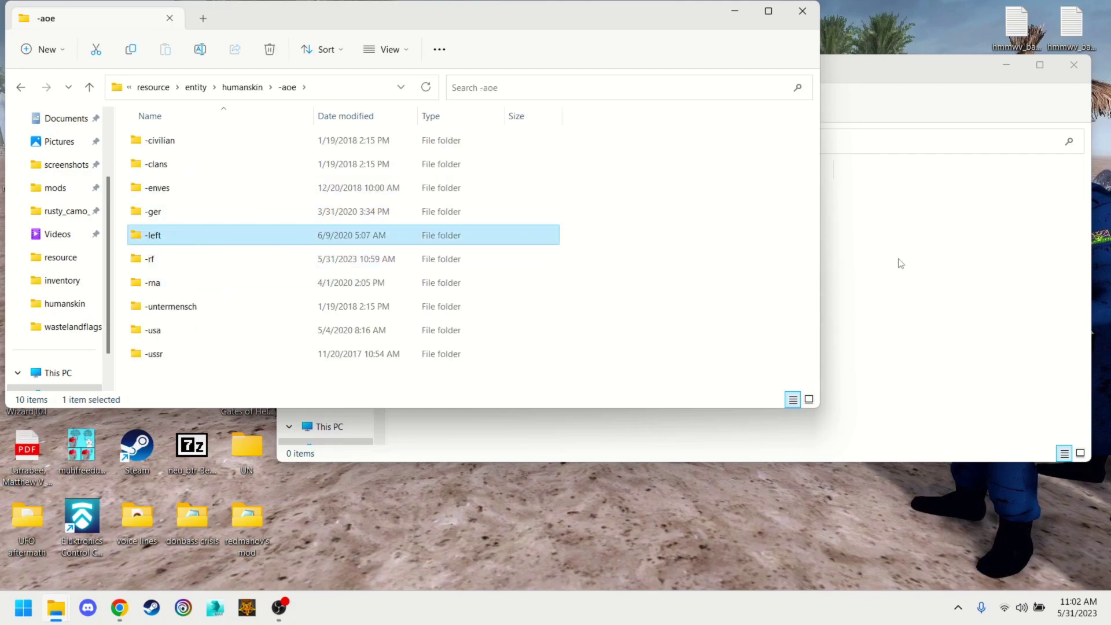
- Paste the -left folder into redmanov's test folder and open it
click(901, 264)
key(ctrl+v)
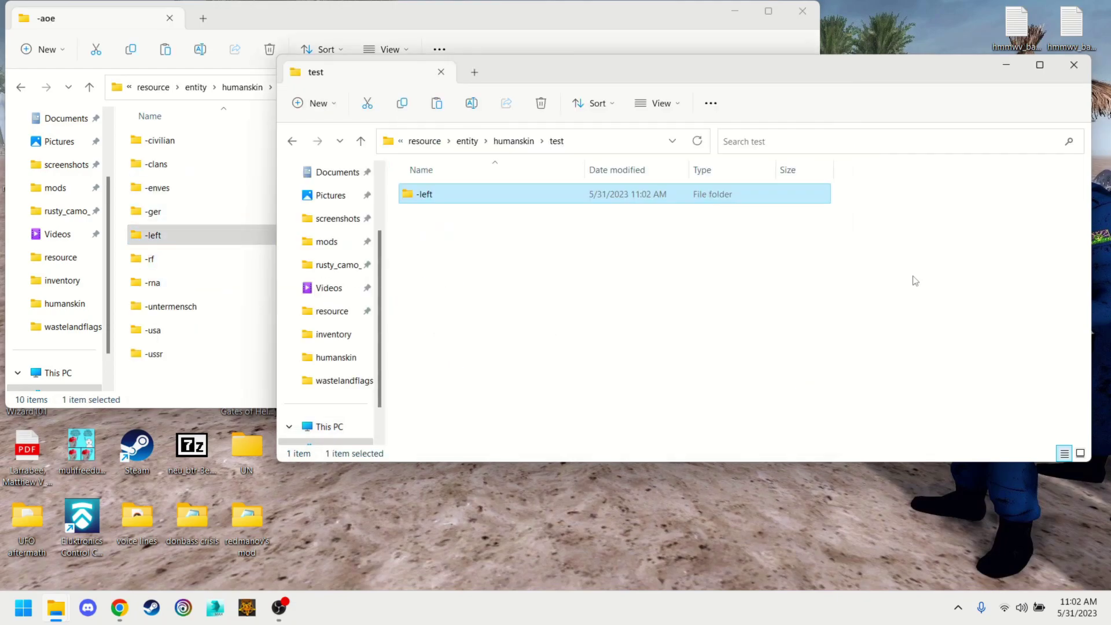
double_click(476, 197)
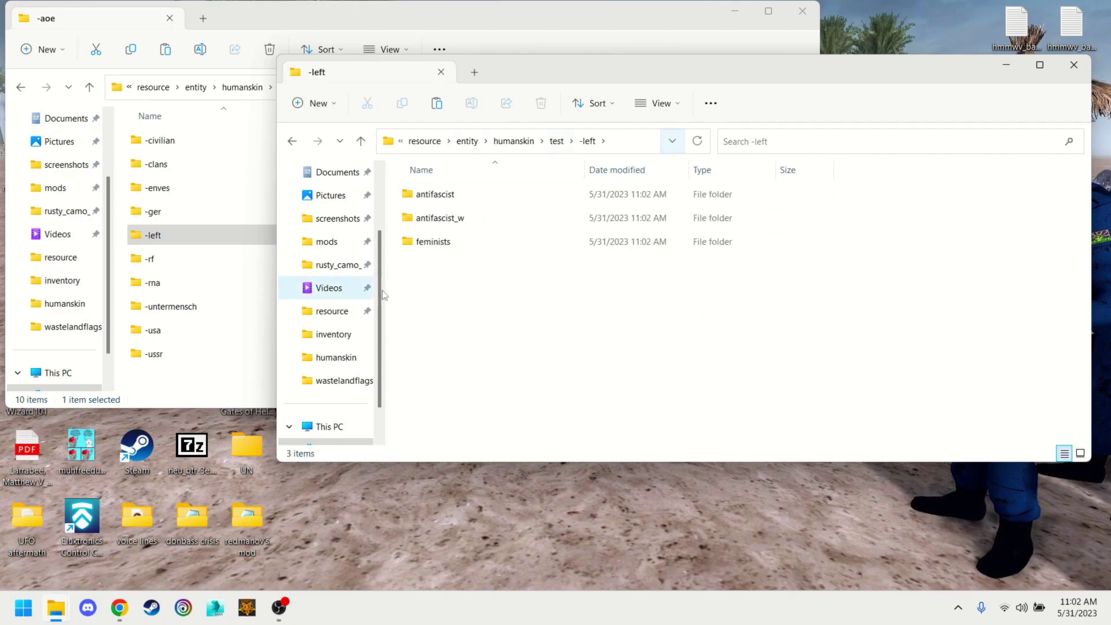
- Open the antifascist subfolder inside the copied -left folder
click(255, 354)
click(153, 87)
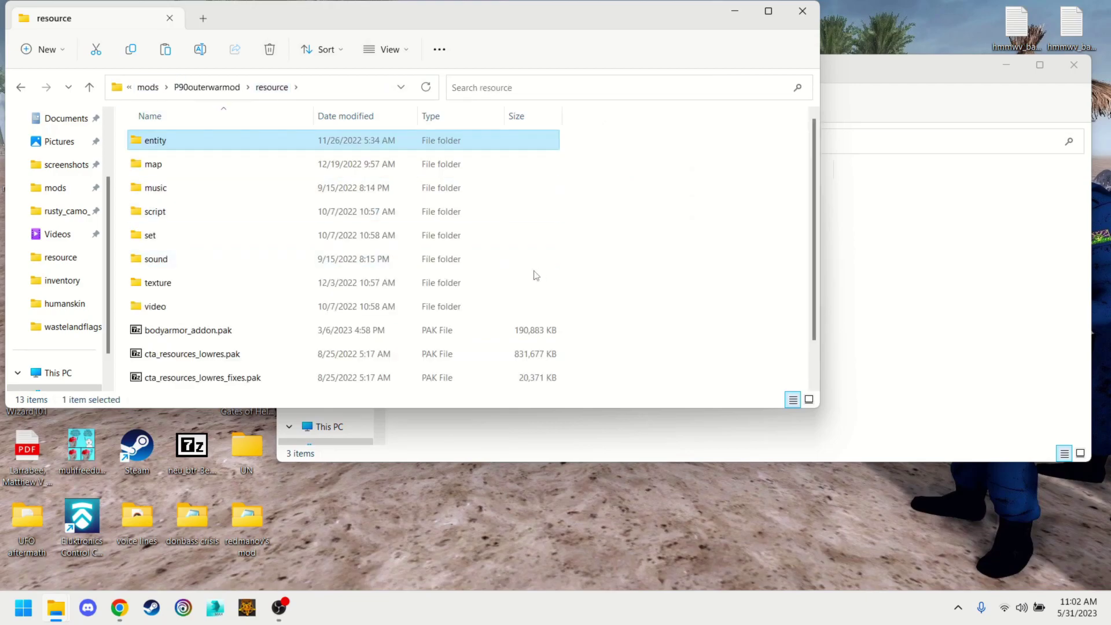
click(901, 266)
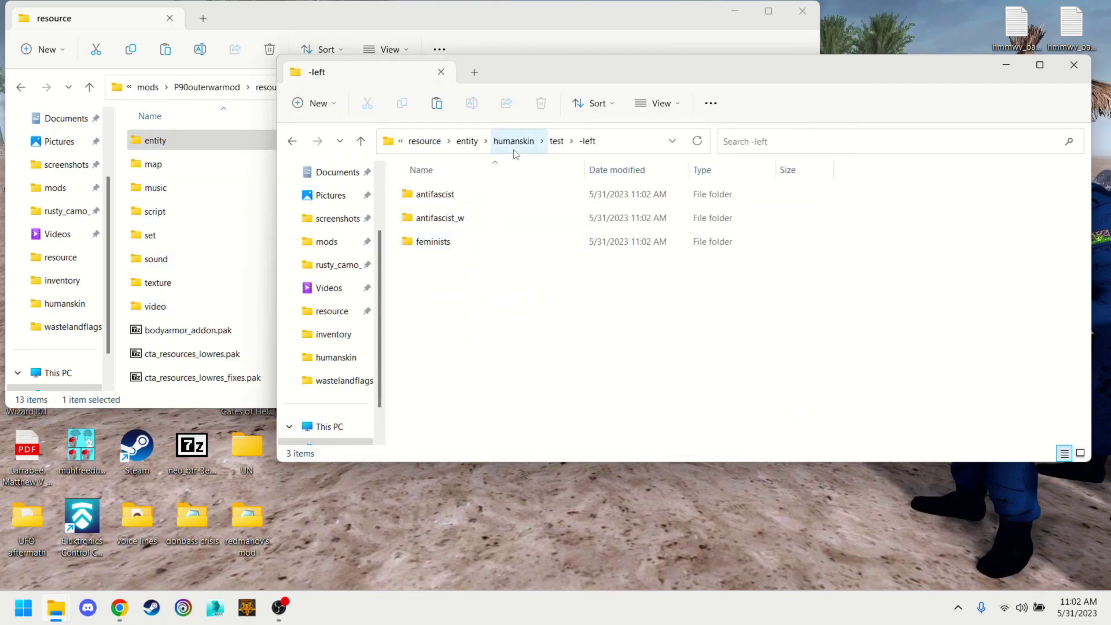
click(496, 199)
double_click(495, 196)
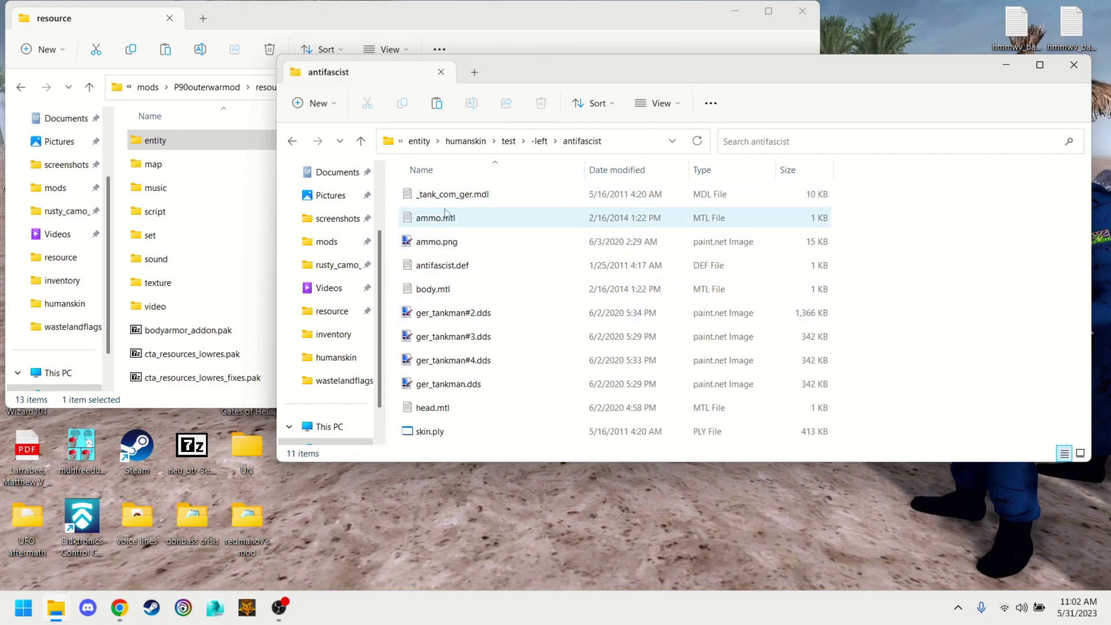
double_click(478, 224)
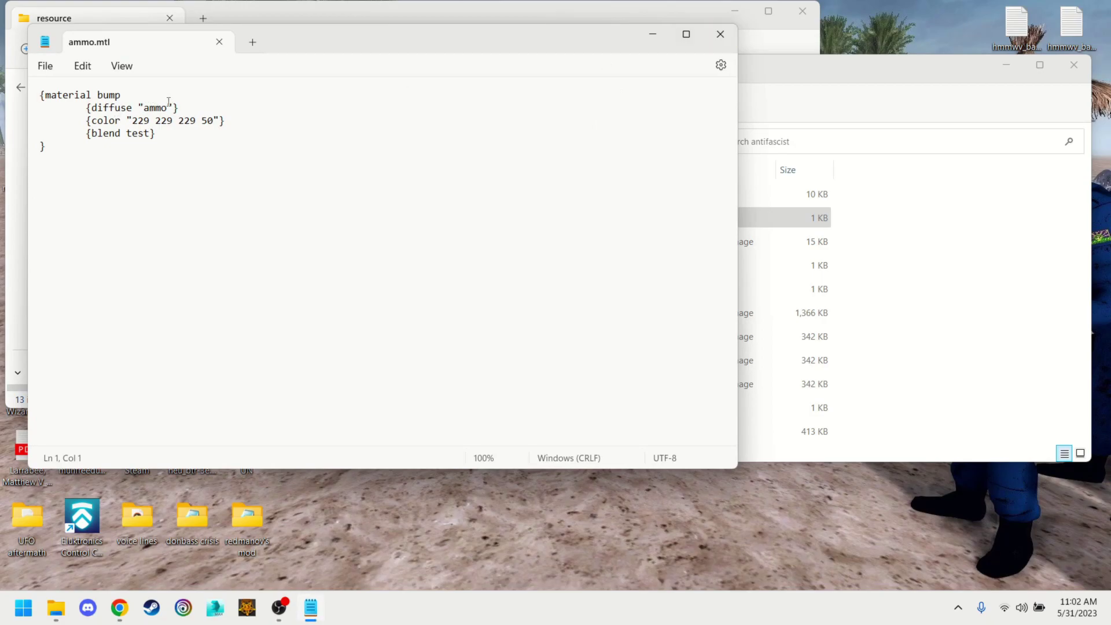
click(720, 33)
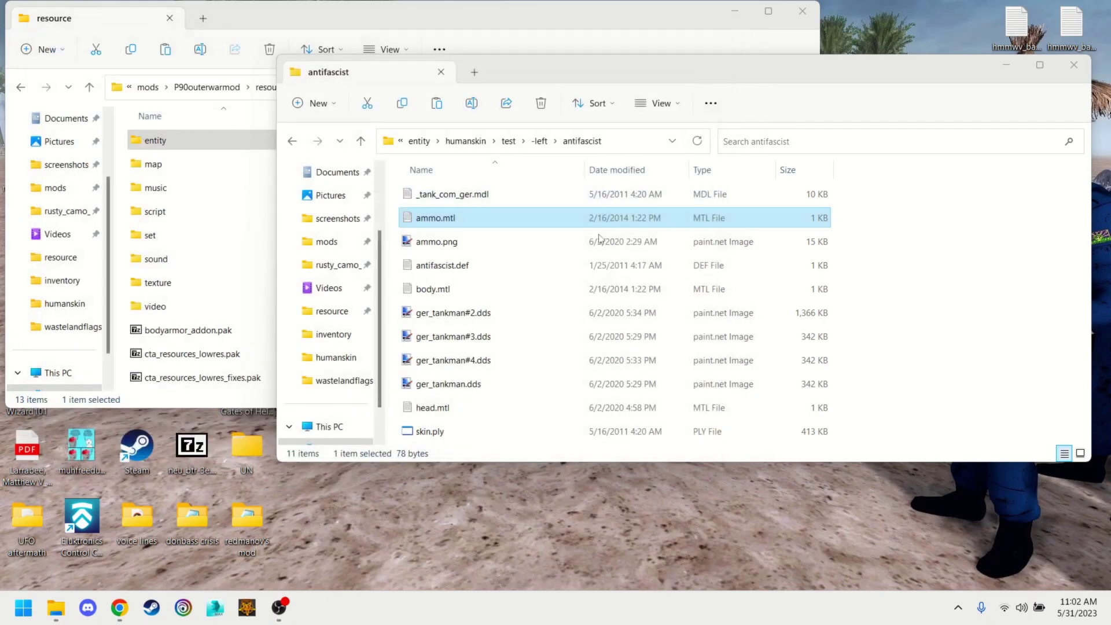
click(491, 246)
double_click(490, 251)
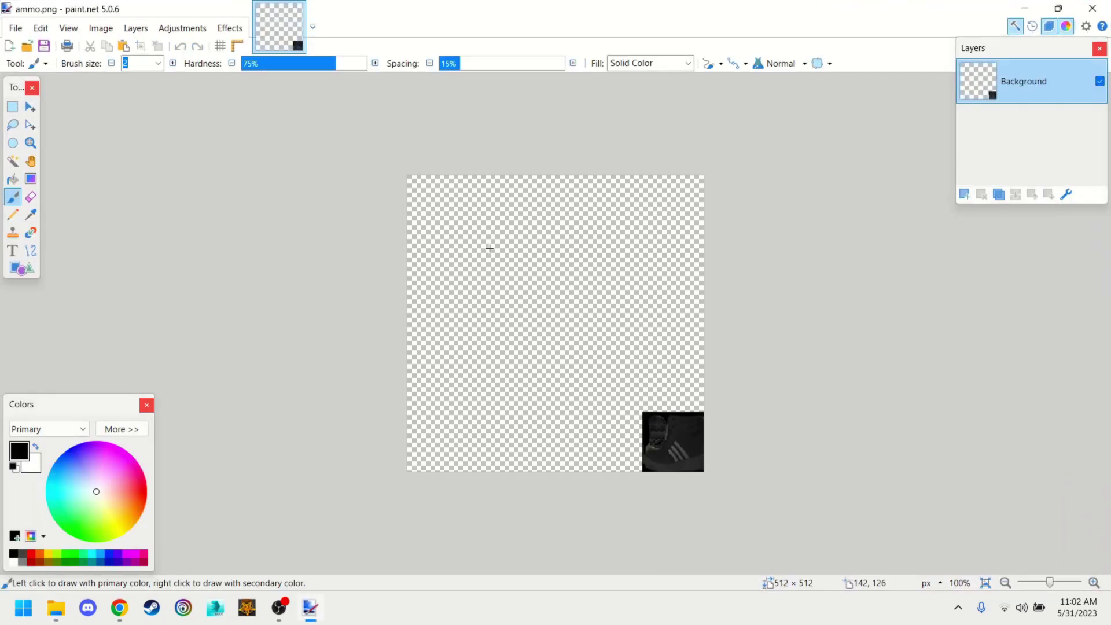
click(1093, 8)
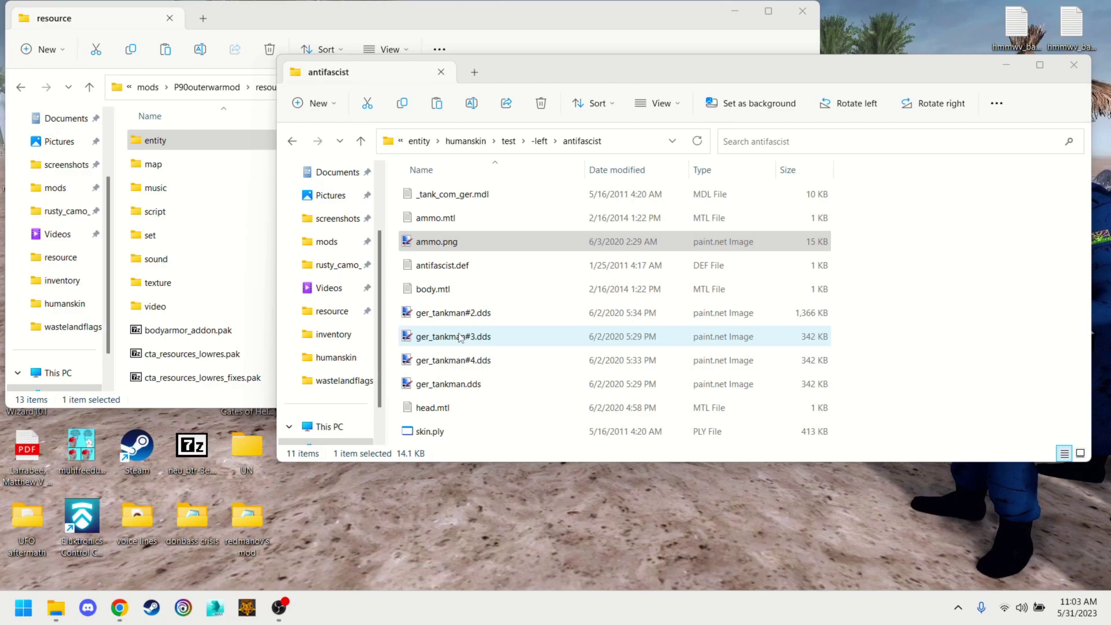
click(457, 289)
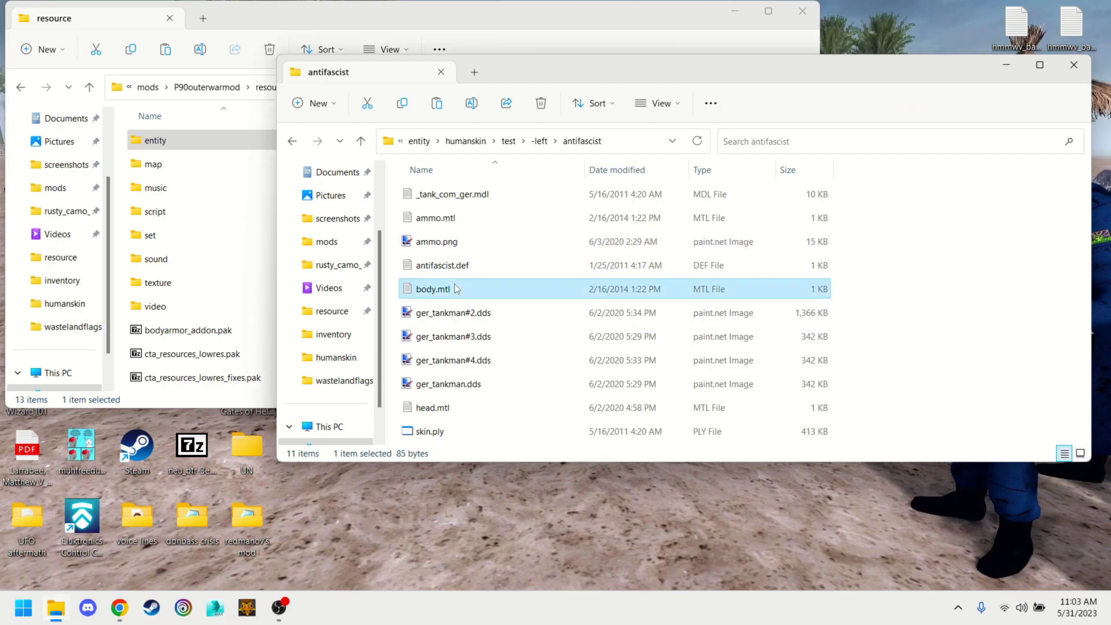
double_click(457, 288)
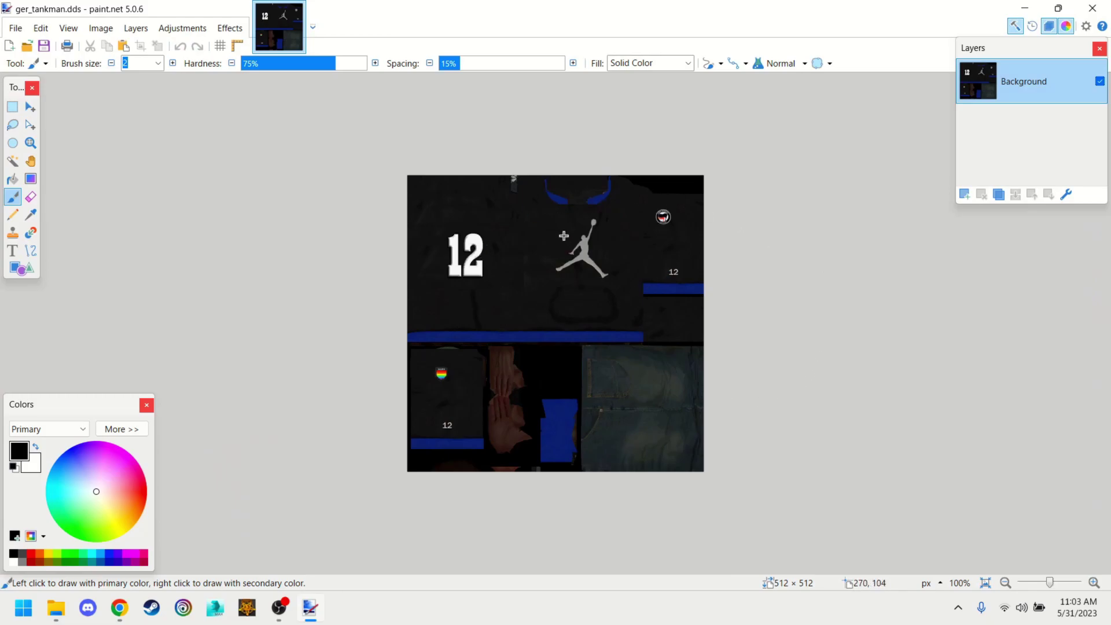
click(1093, 8)
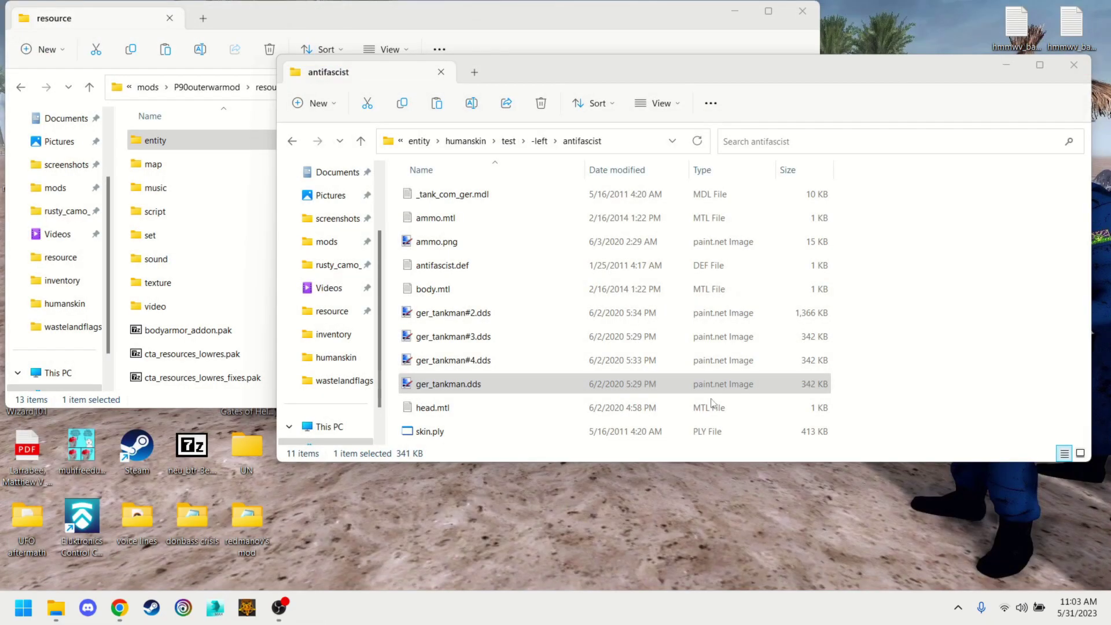
click(499, 359)
double_click(500, 360)
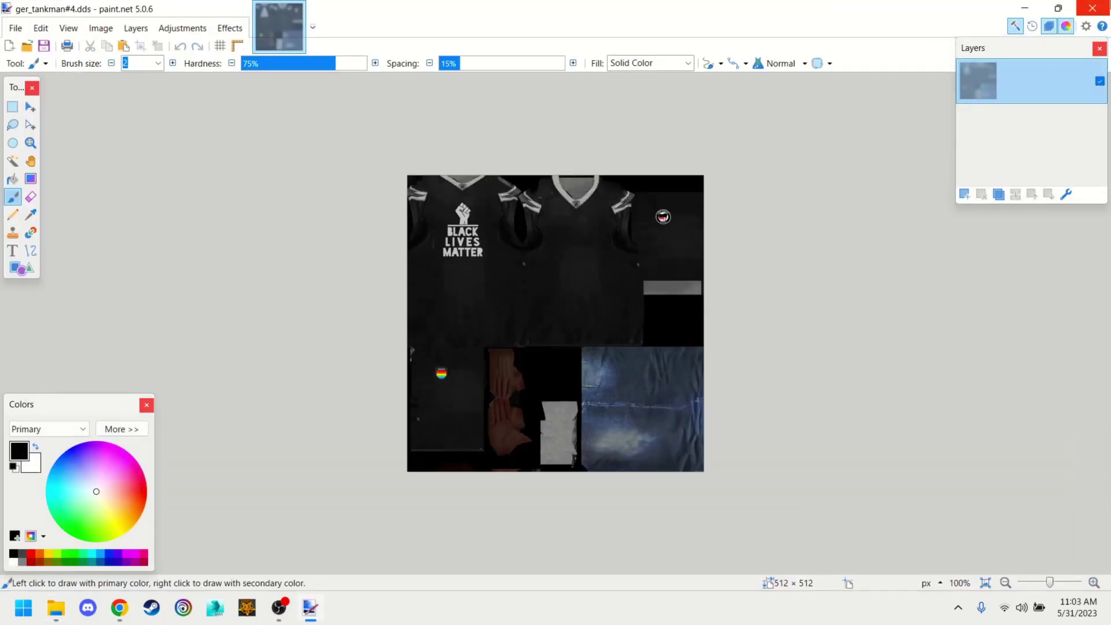
key(alt+F4)
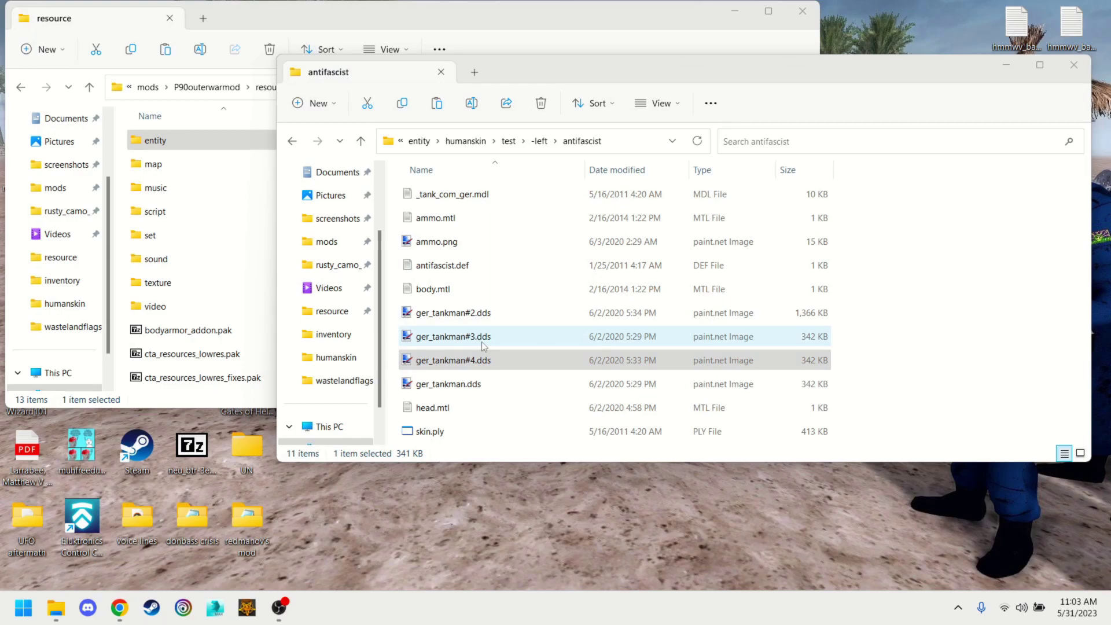
click(981, 389)
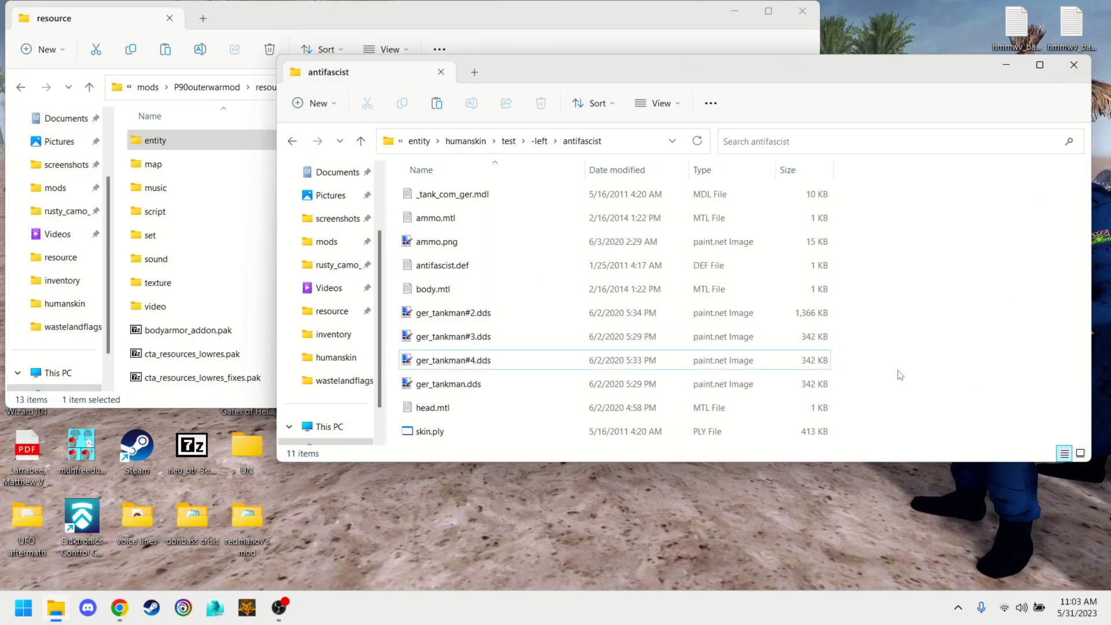
click(455, 409)
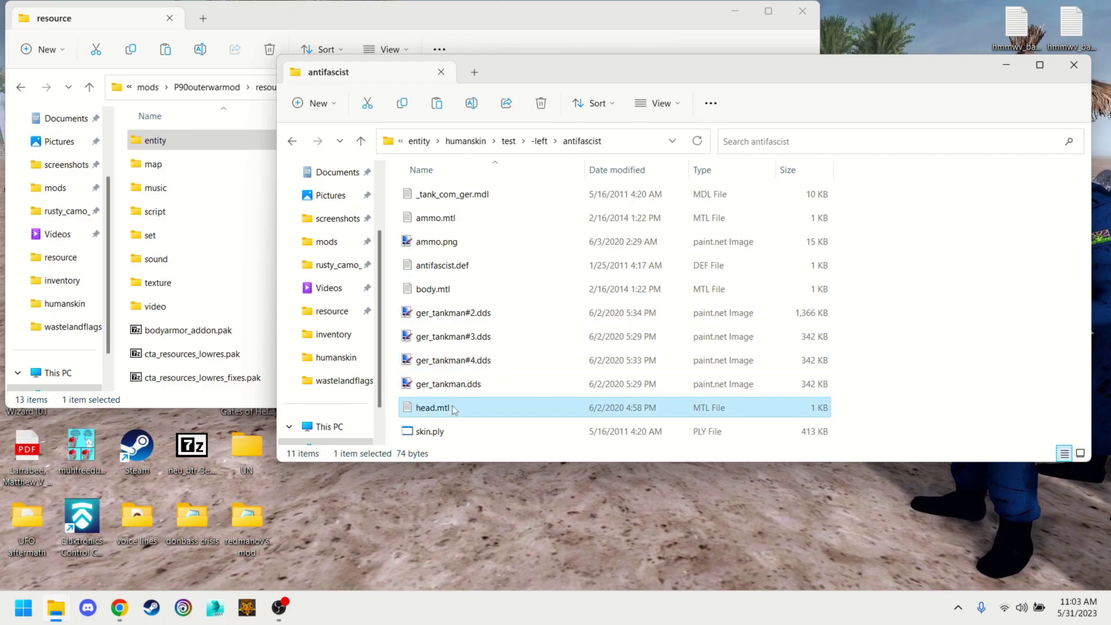
- Open head.mtl in Notepad and read its diffuse path to face_afro
double_click(455, 410)
click(888, 158)
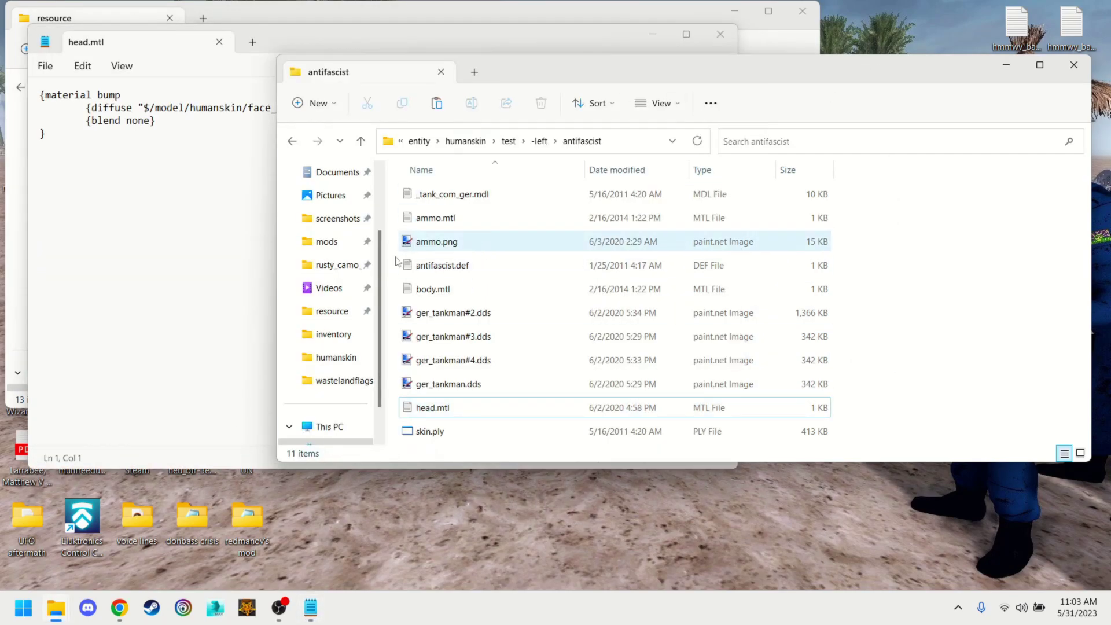
click(140, 108)
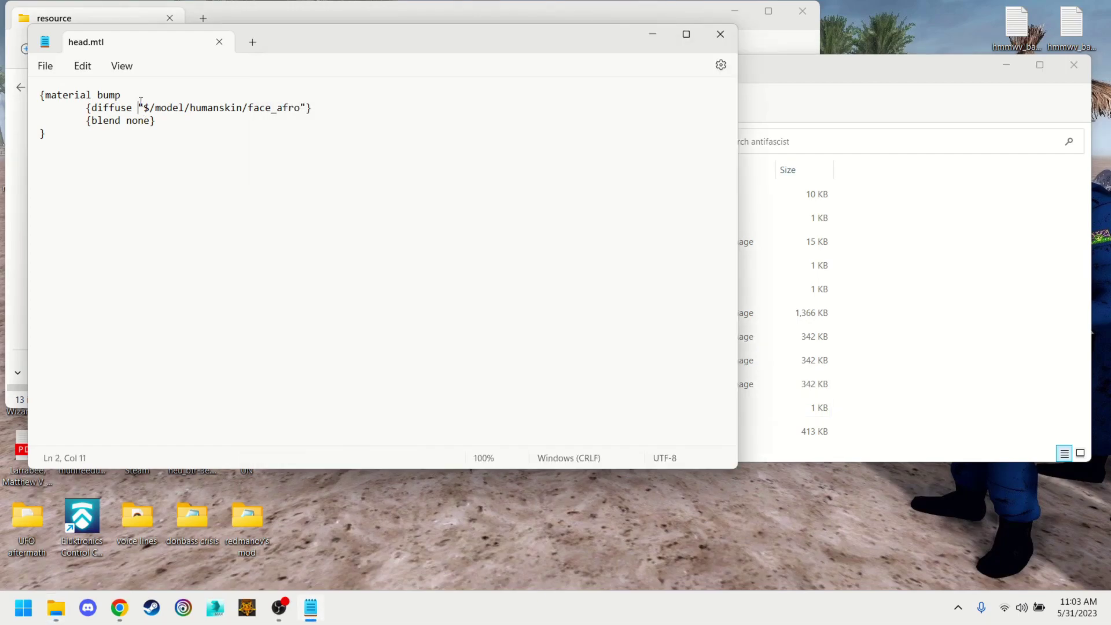
drag(144, 107, 302, 104)
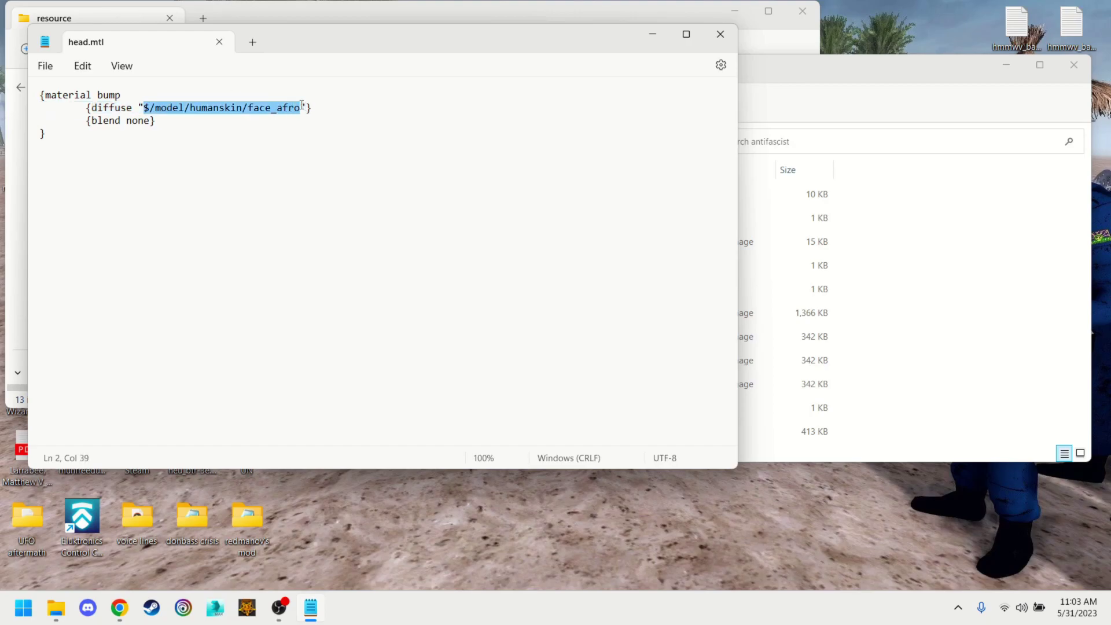
click(241, 108)
- Inspect the /model part of the diffuse path, then bring the antifascist folder forward
drag(152, 108, 183, 108)
click(180, 108)
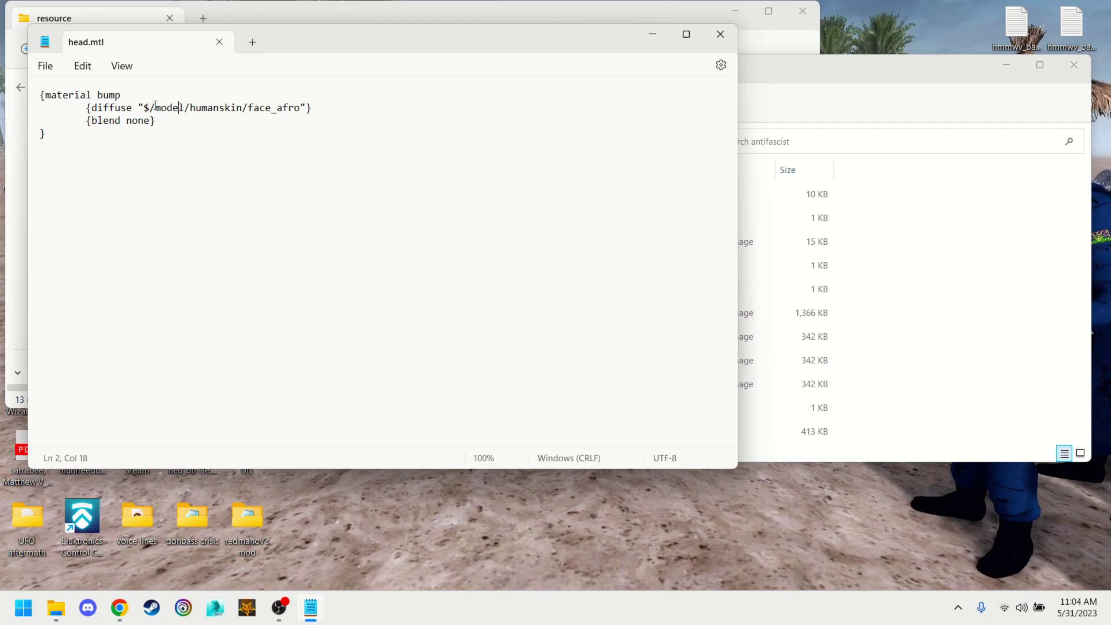
drag(155, 105, 302, 108)
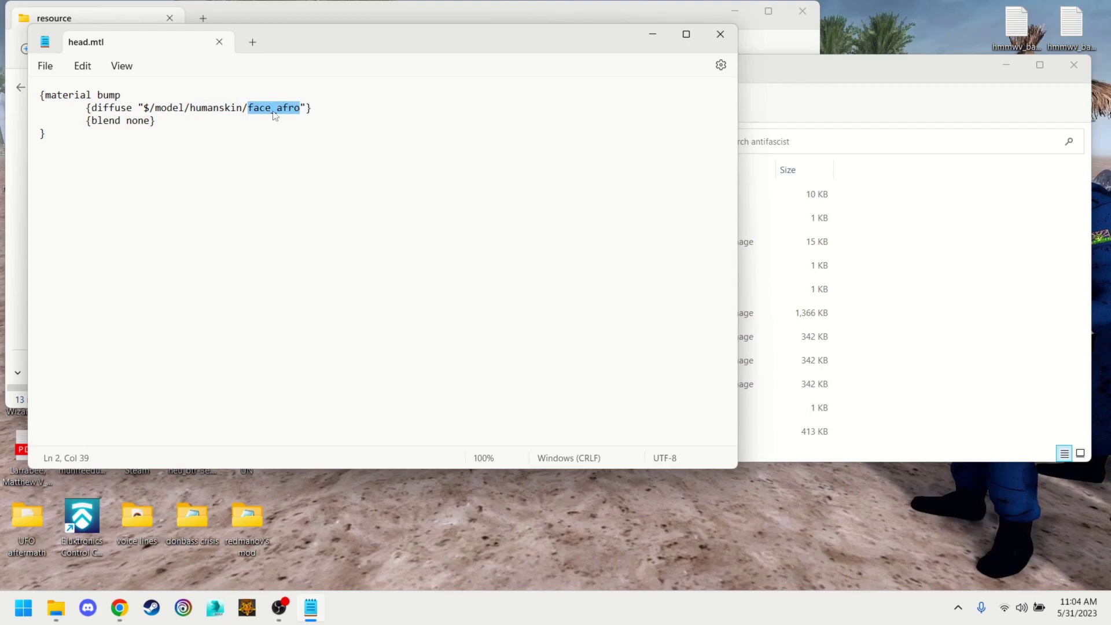
click(214, 108)
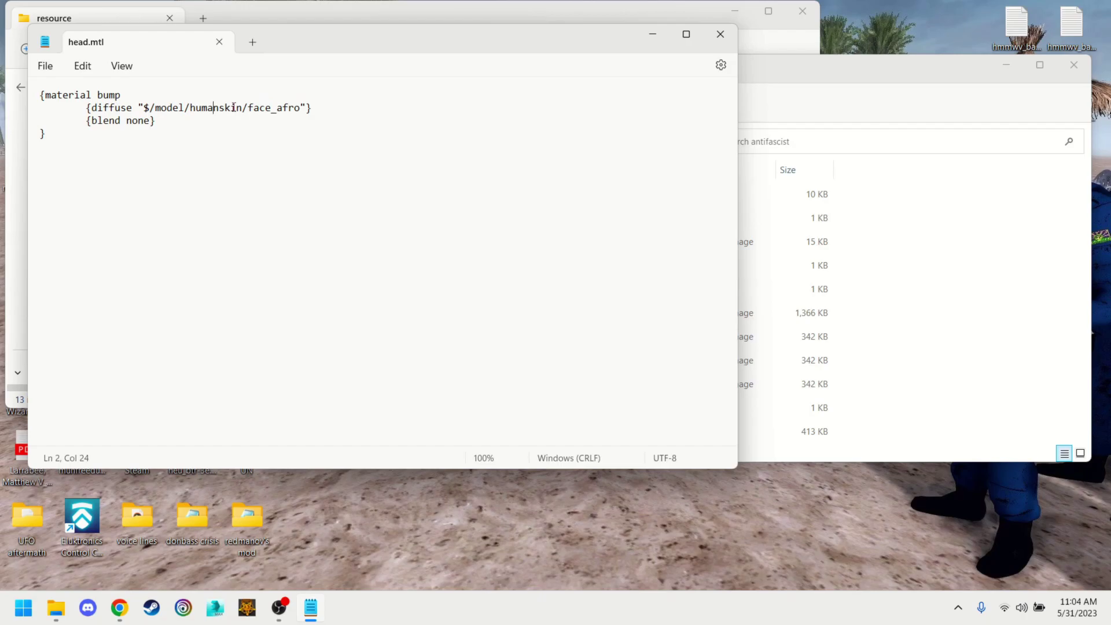
click(173, 109)
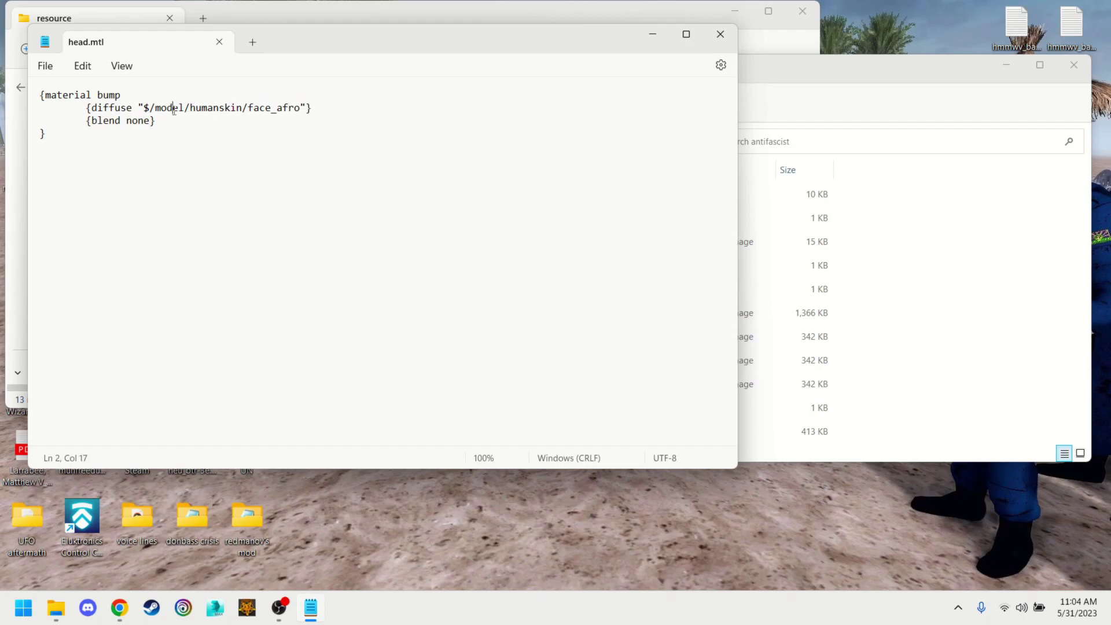
click(226, 103)
click(844, 89)
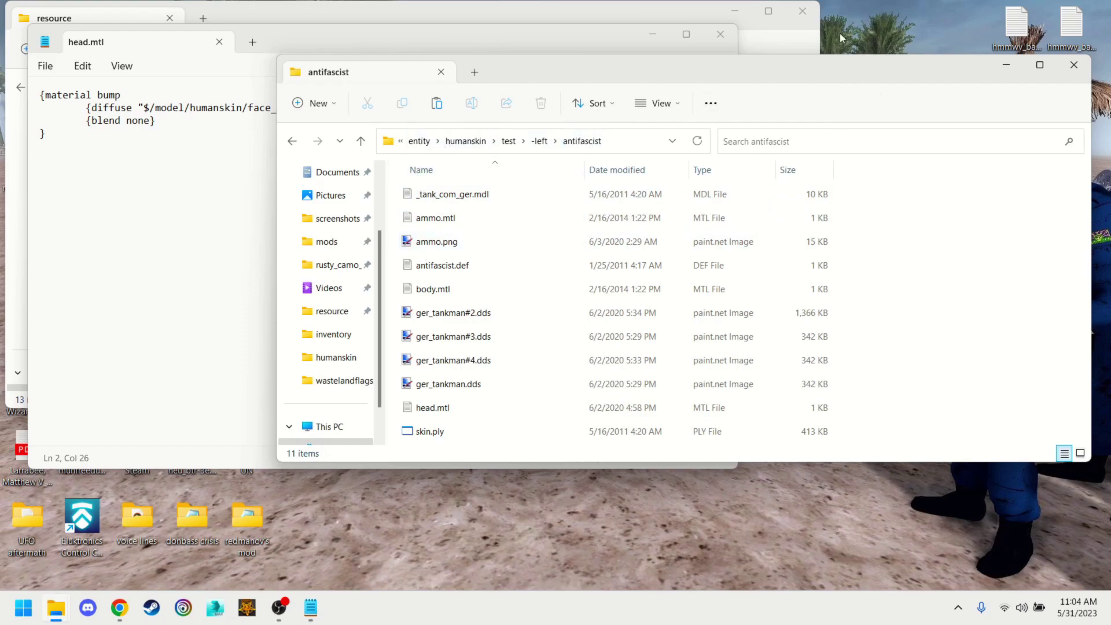
- Open the mod's texture\common\model\humanskin folder
click(810, 35)
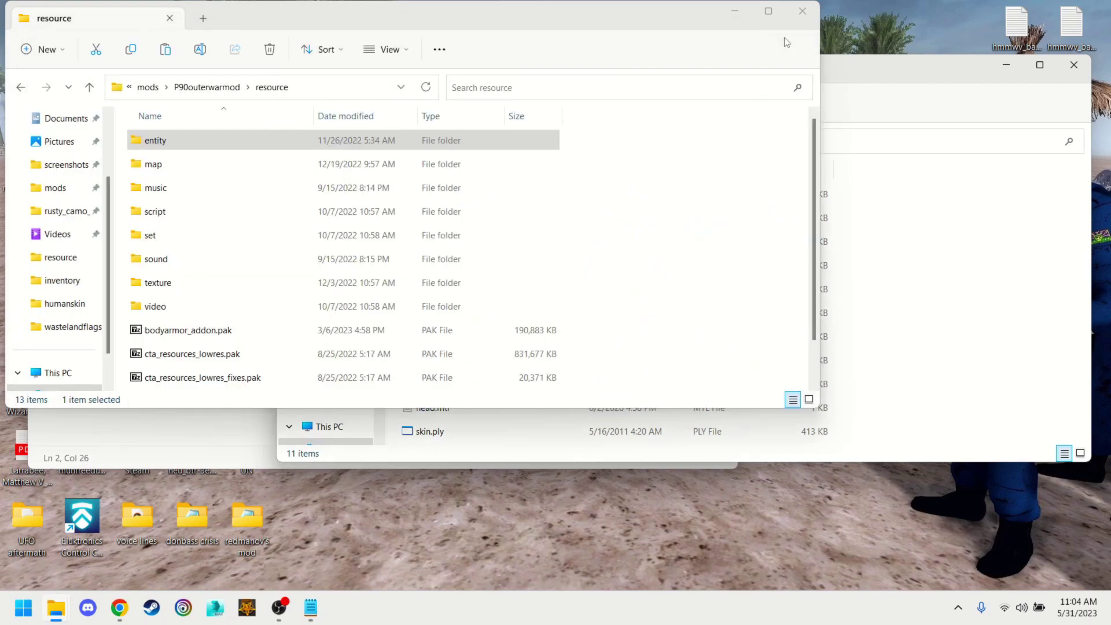
double_click(171, 283)
double_click(186, 140)
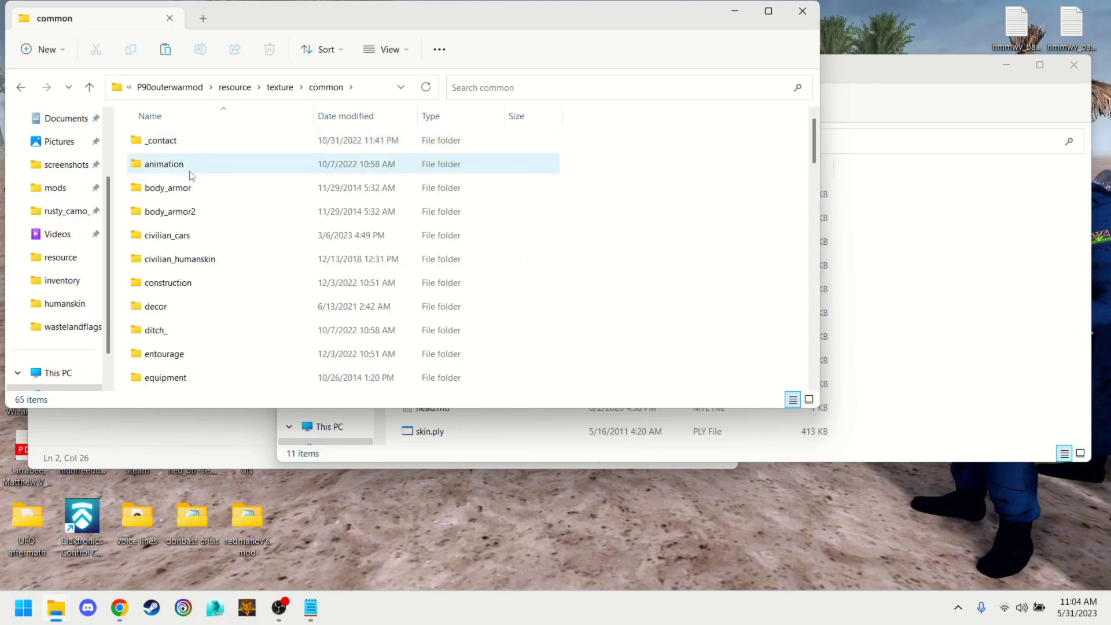
scroll(219, 287, down, 1)
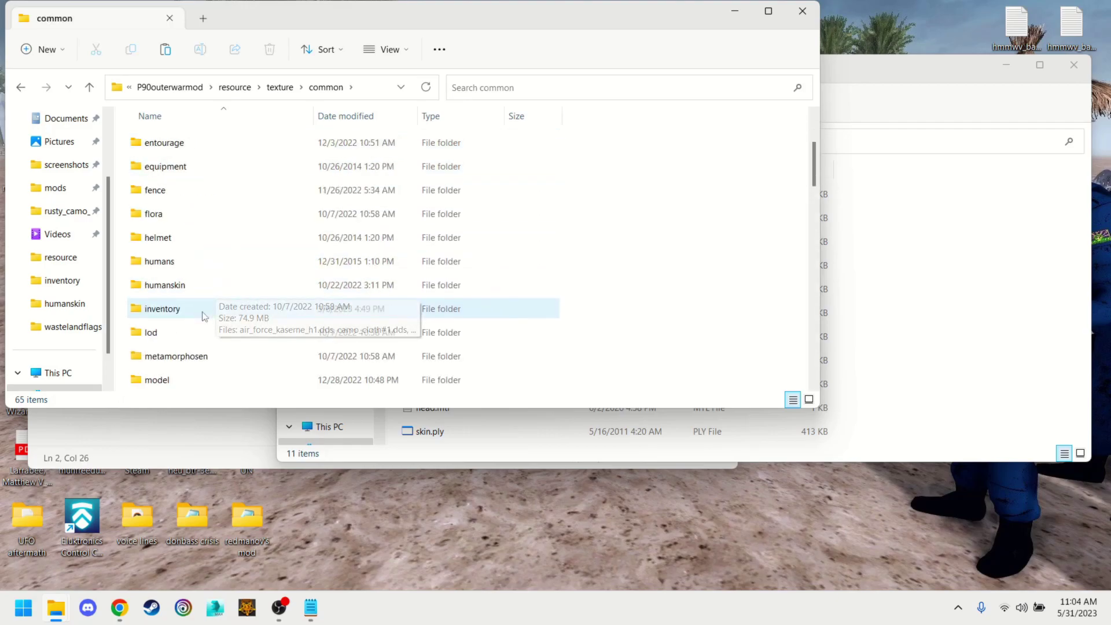
scroll(204, 315, down, 1)
double_click(203, 315)
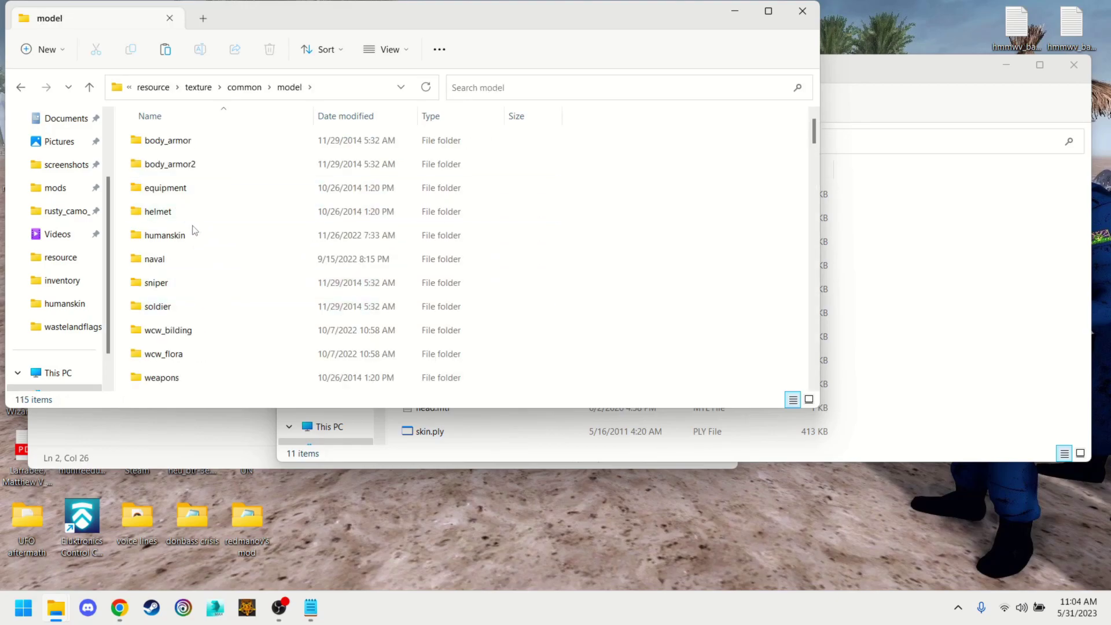
double_click(194, 235)
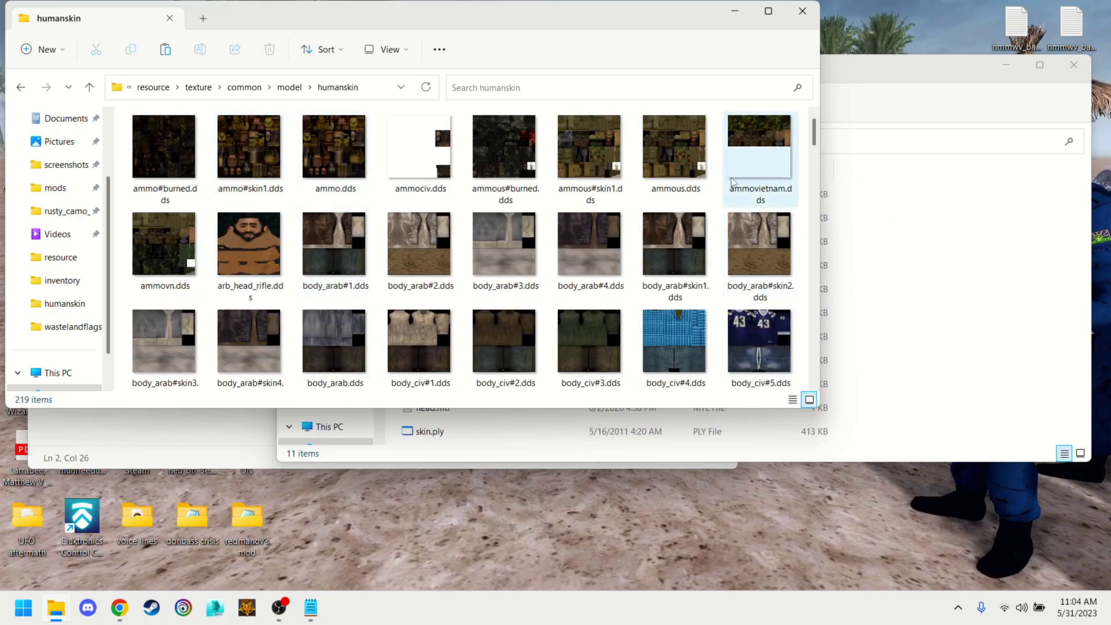
- Browse the texture thumbnails from ammo.dds to body_arab#skin1.dds
scroll(475, 237, down, 15)
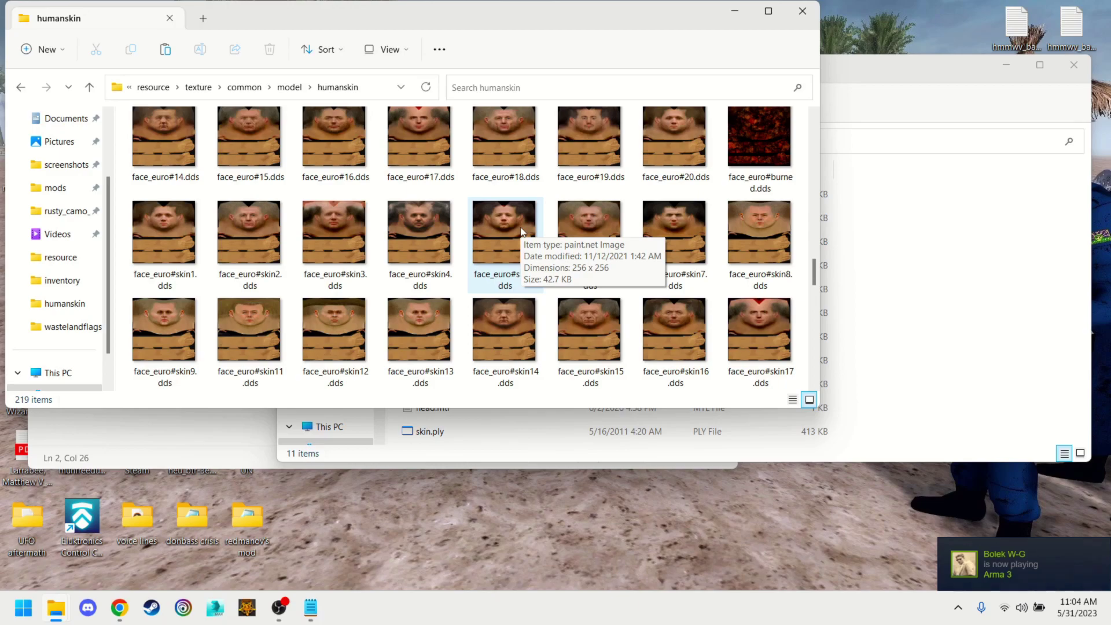
scroll(669, 282, up, 1)
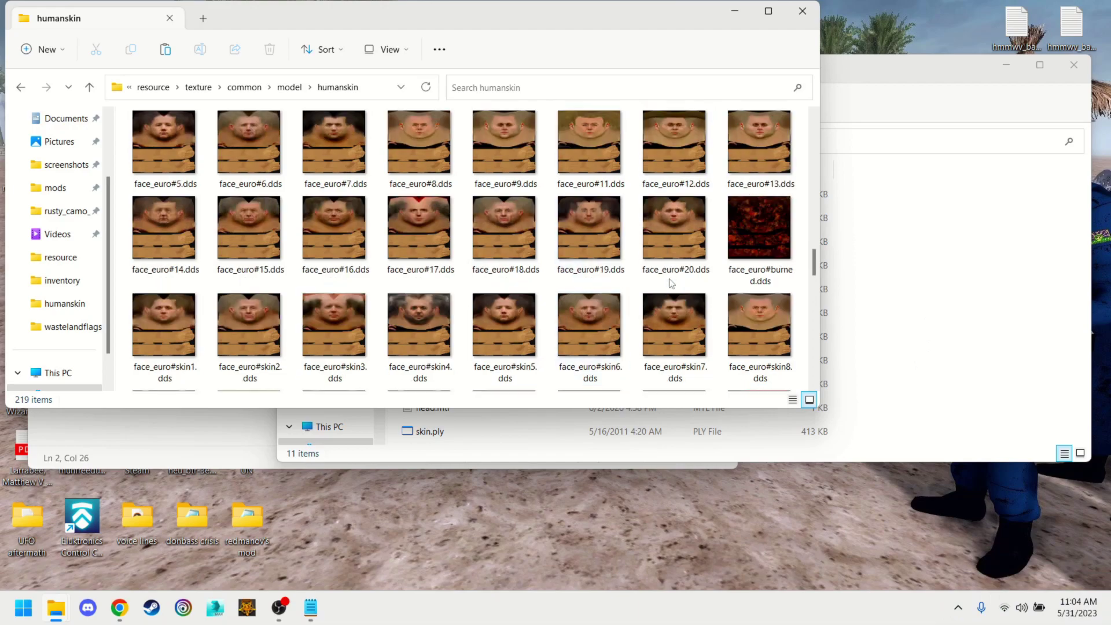
scroll(670, 272, up, 3)
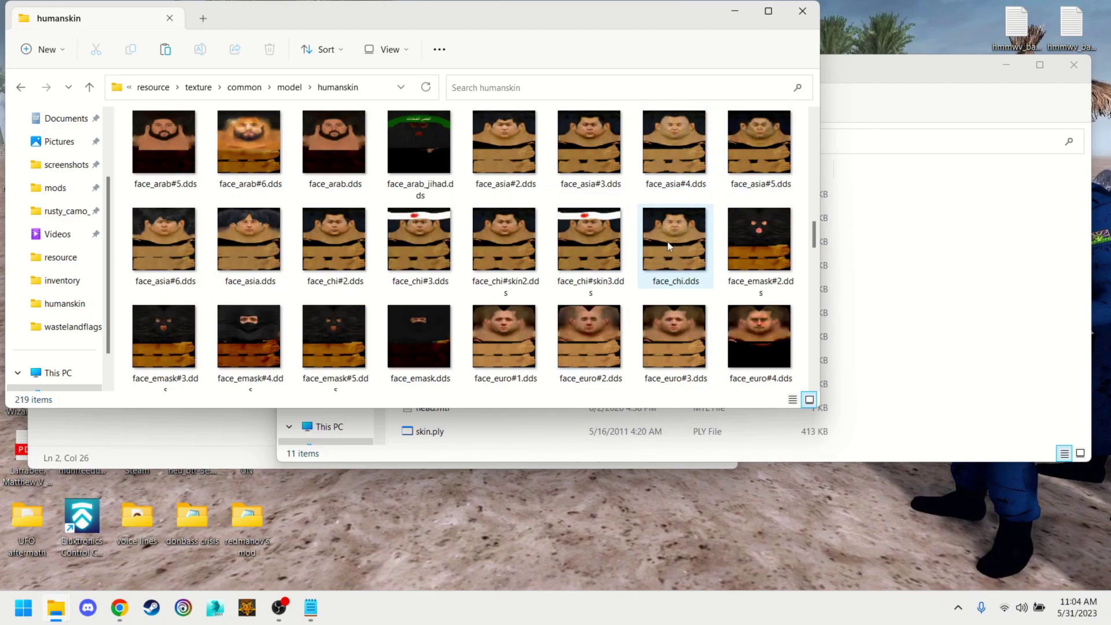
scroll(665, 250, up, 2)
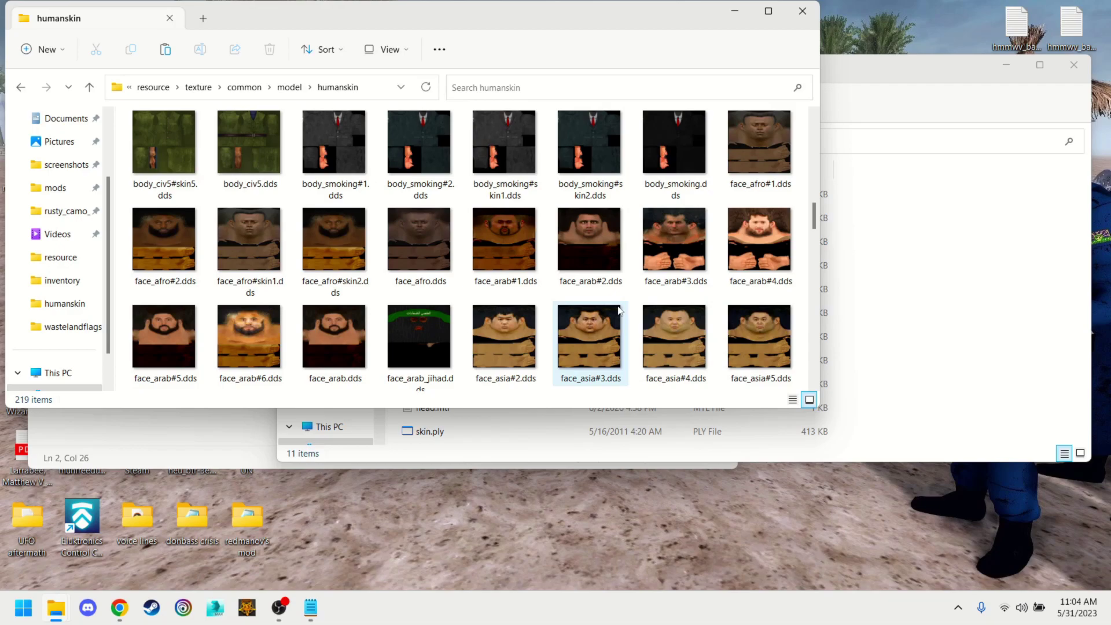
scroll(618, 311, up, 4)
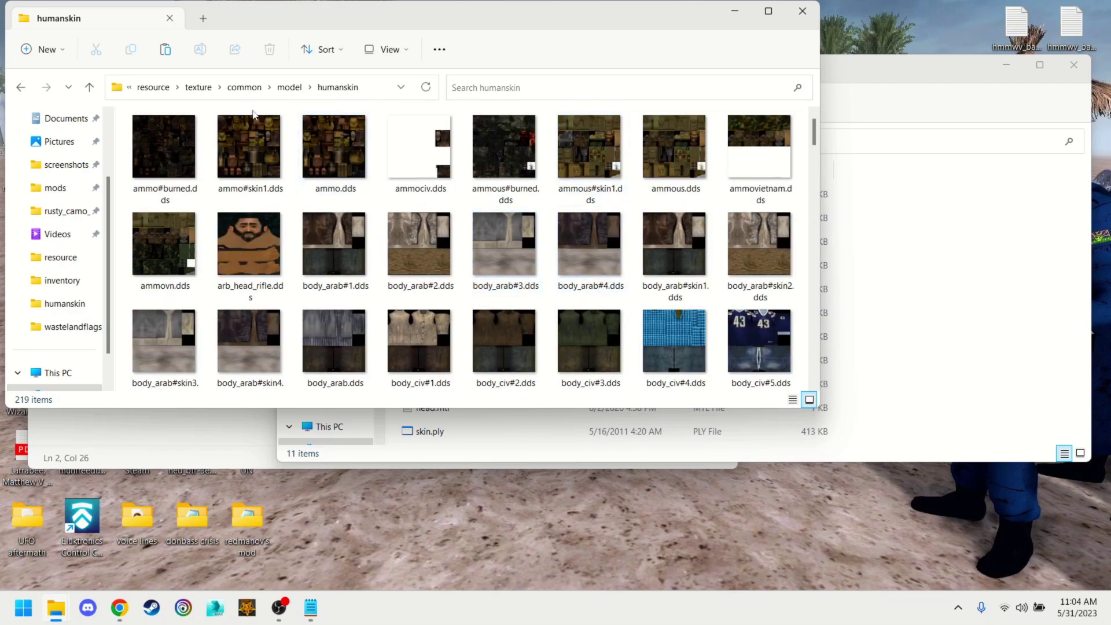
click(341, 141)
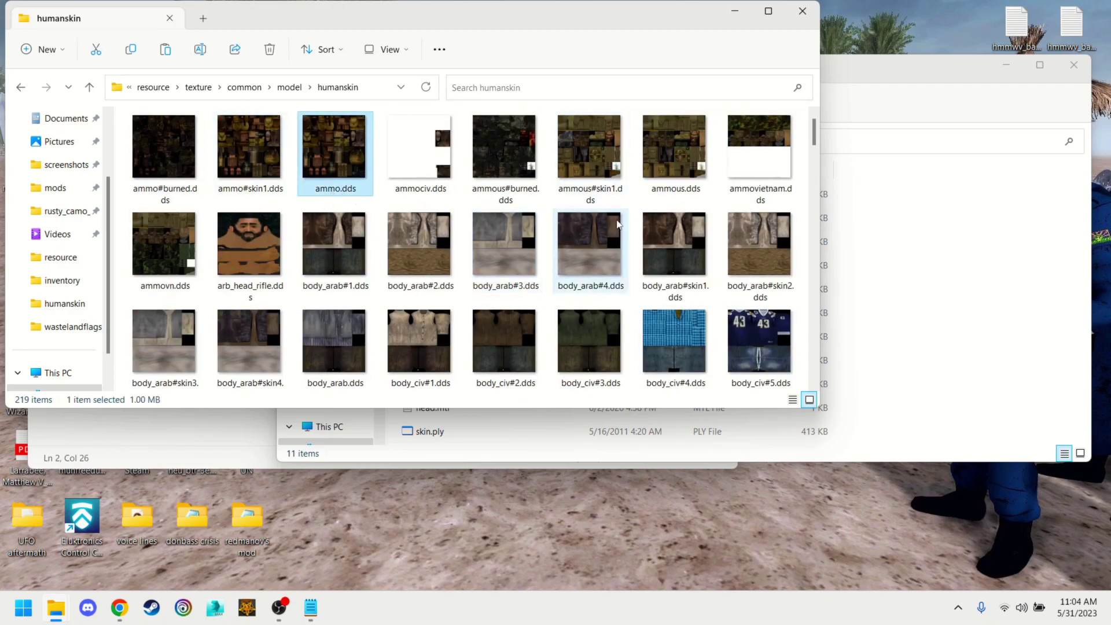
scroll(652, 217, down, 1)
click(664, 262)
- Scroll to the face_afro variants and select face_afro.dds
scroll(715, 237, down, 1)
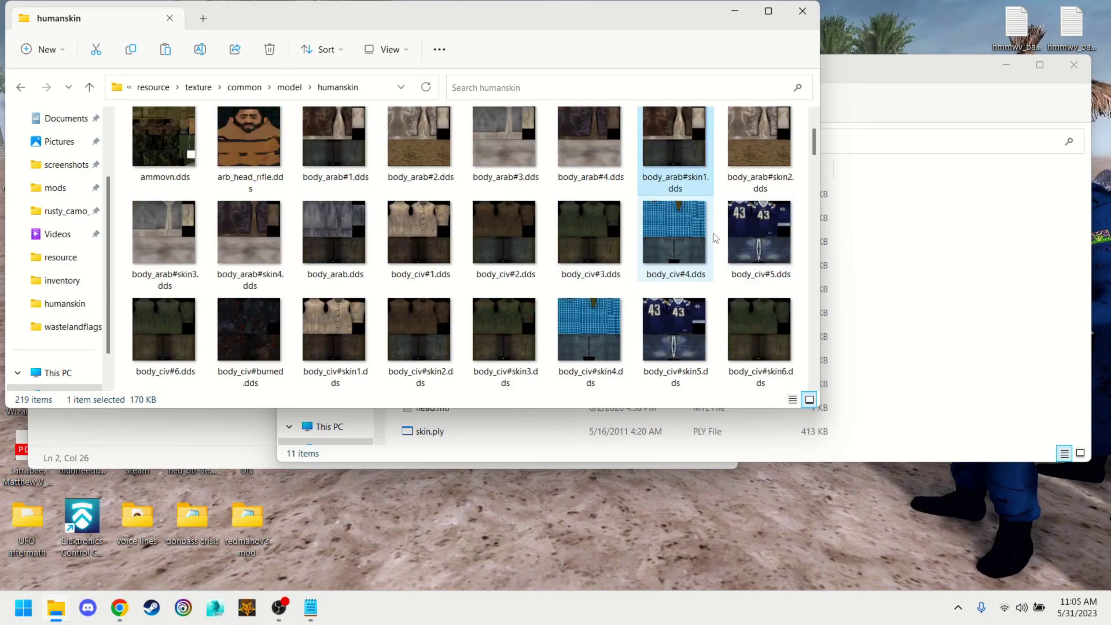
scroll(715, 237, down, 5)
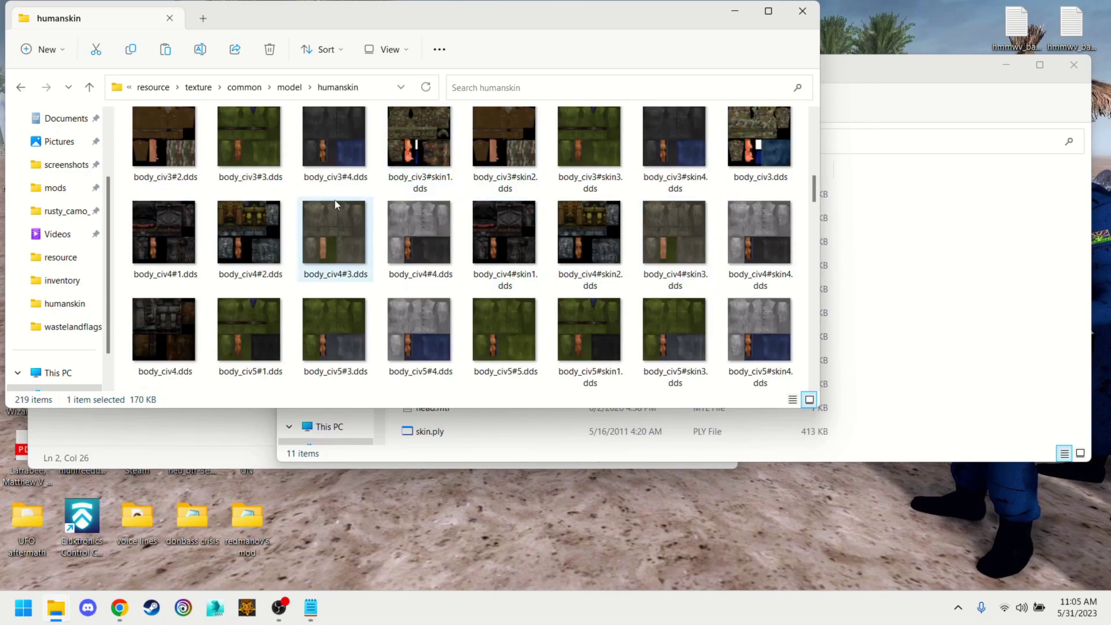
scroll(637, 220, down, 3)
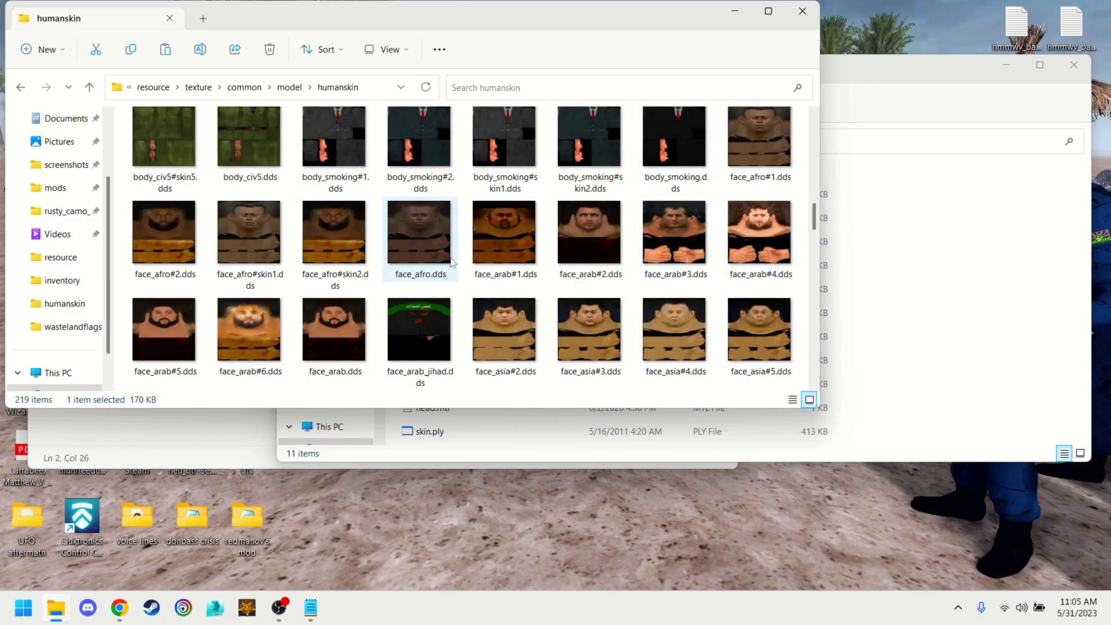
click(356, 233)
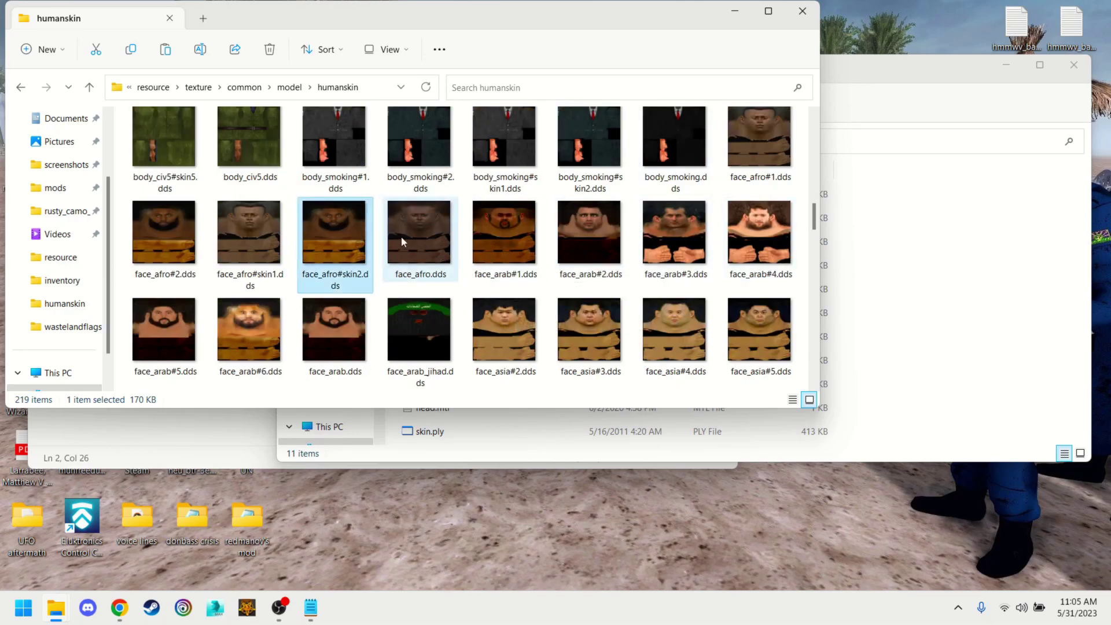
click(419, 280)
click(275, 276)
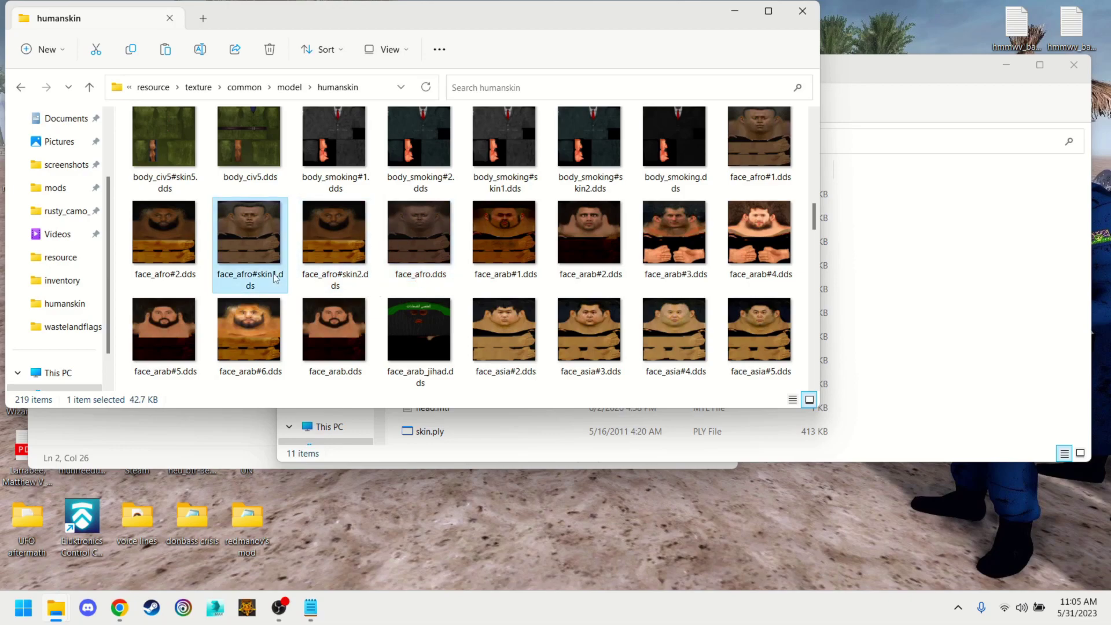
click(486, 253)
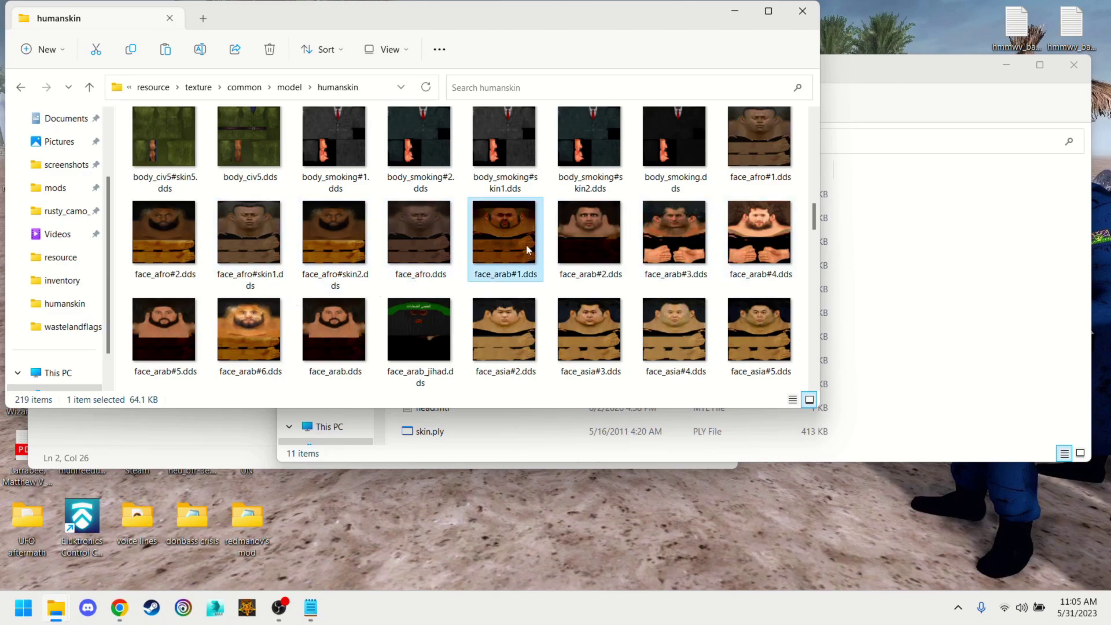
click(401, 260)
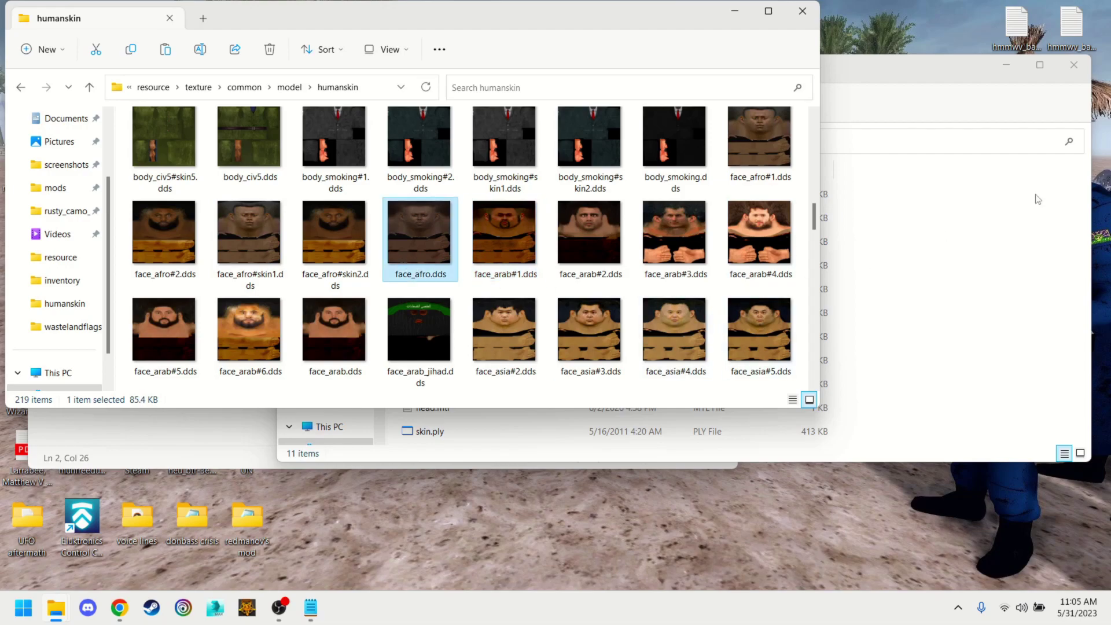
- Paste face_afro.dds into the antifascist folder and minimize the resource window
click(975, 218)
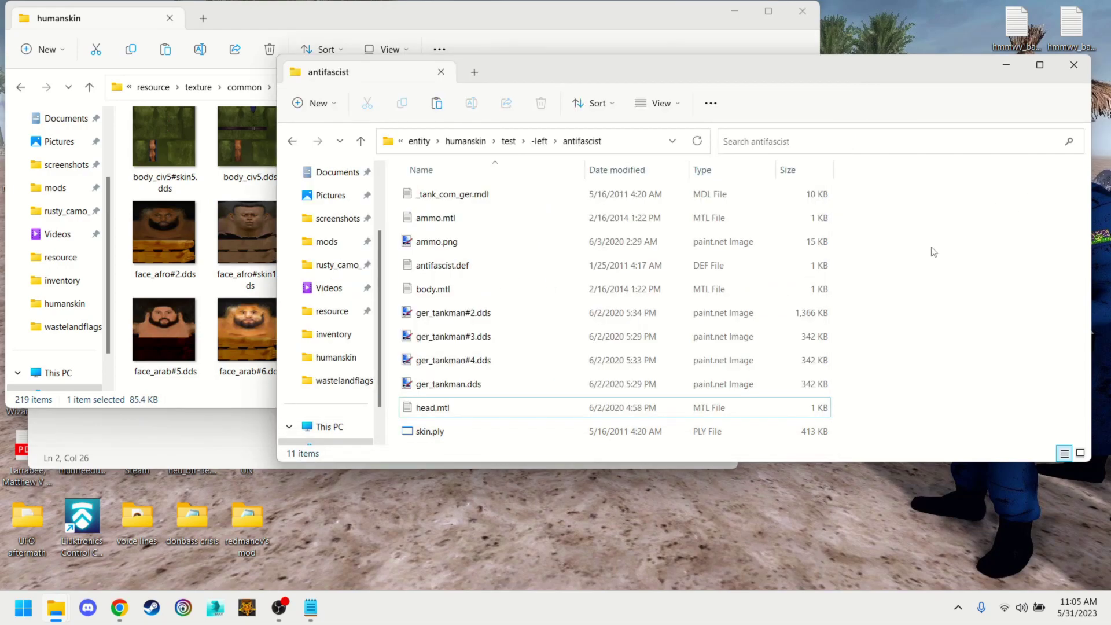
key(ctrl+v)
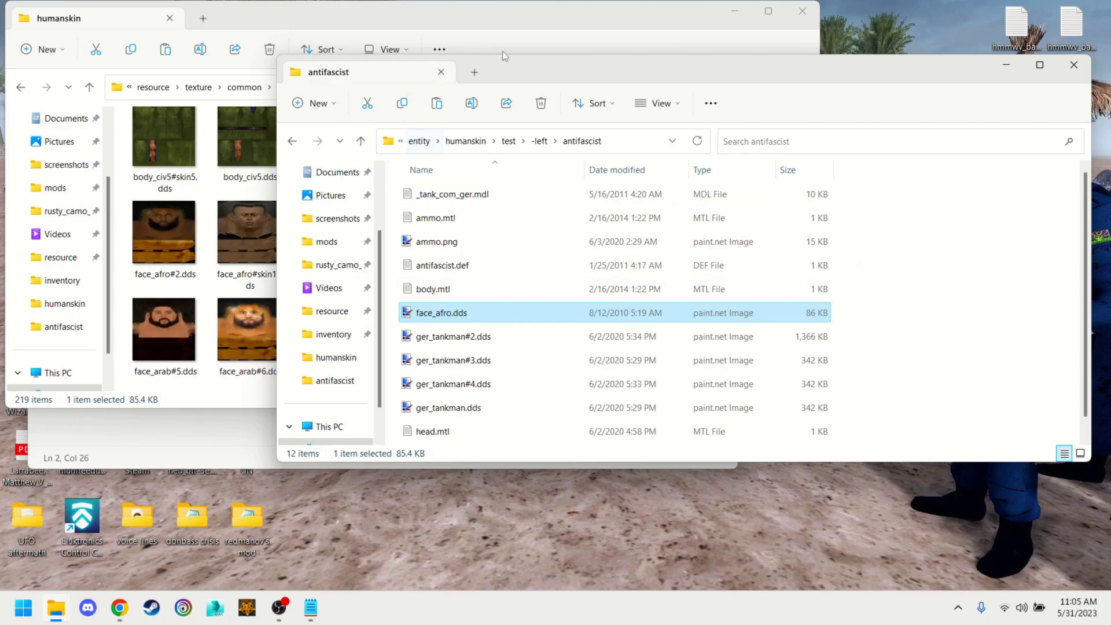
click(211, 152)
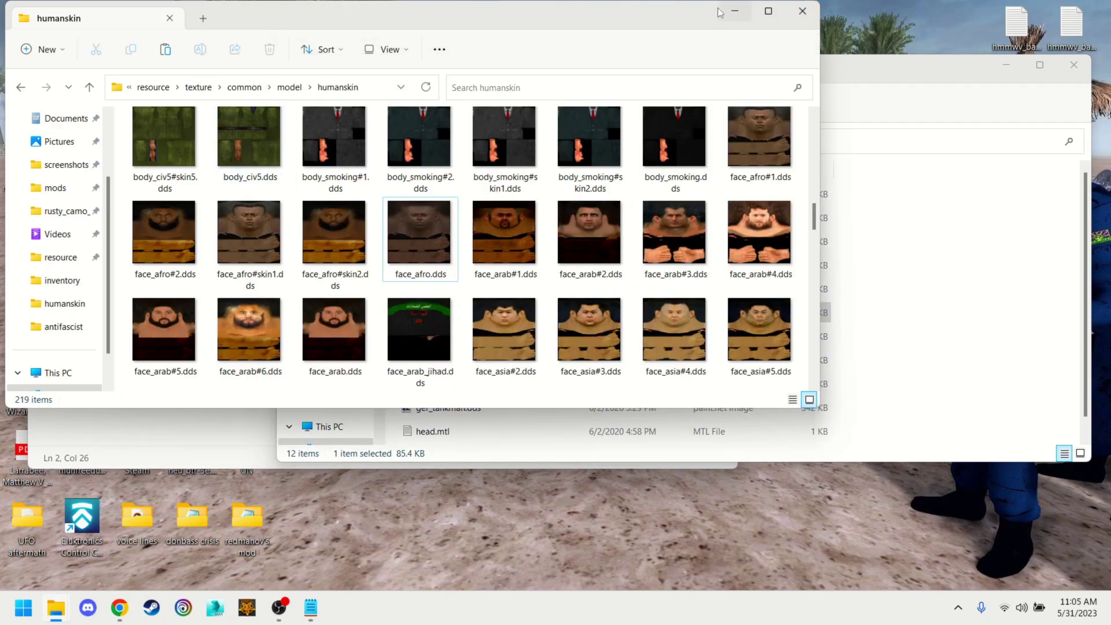
key(alt+Up)
key(alt+Up)
key(alt+Up)
key(alt+Up)
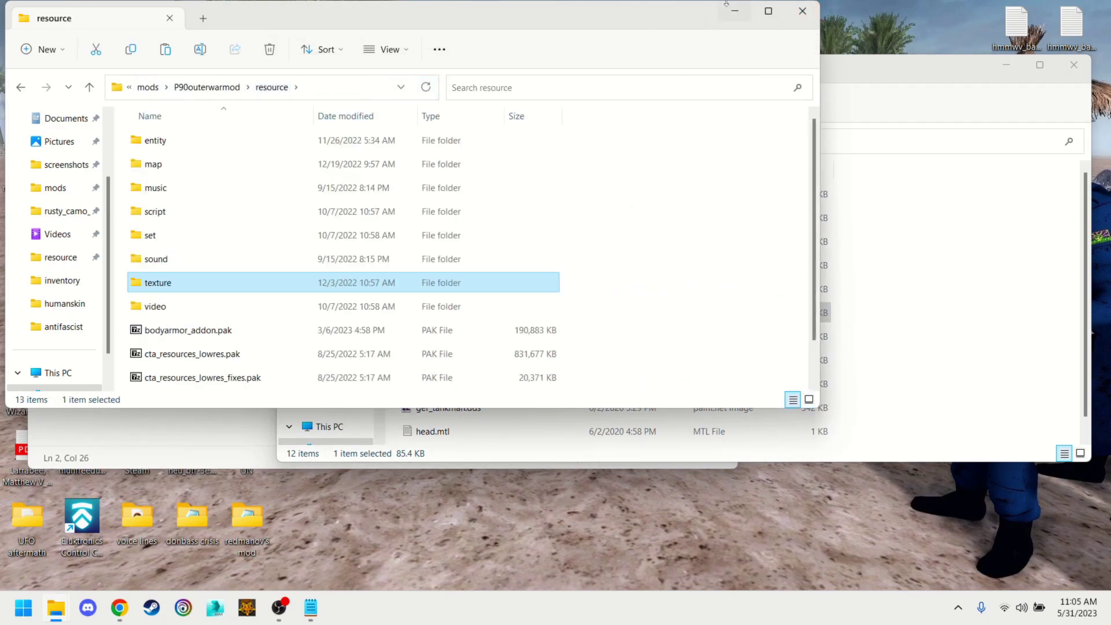
click(734, 11)
- Remove $/model/humanskin/ from head.mtl's diffuse path, leaving 'face_afro', and save
click(170, 108)
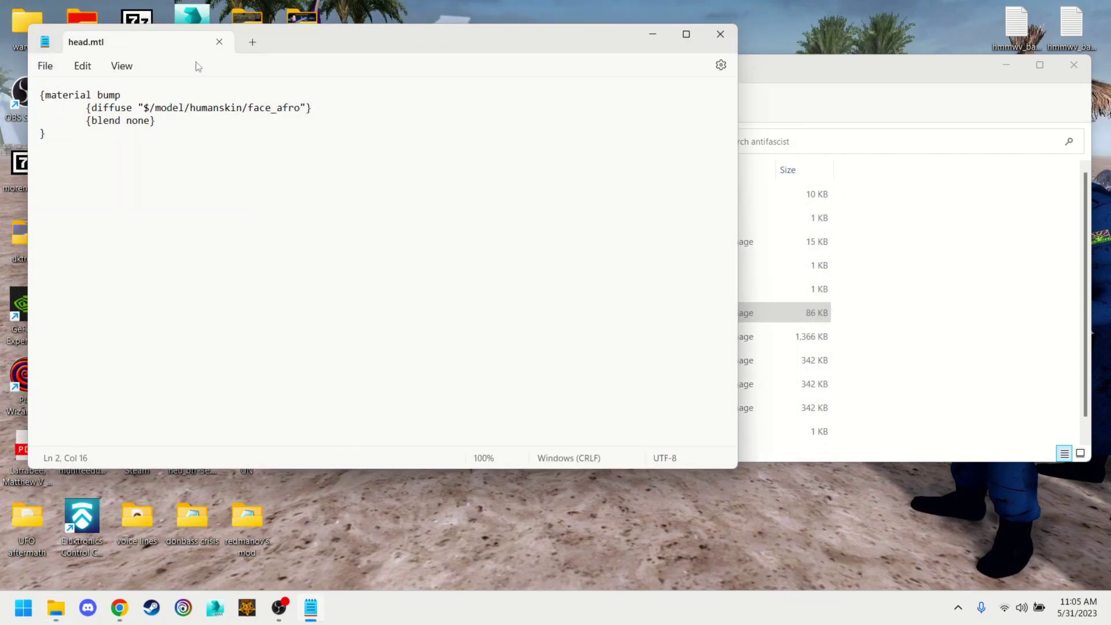
drag(248, 108, 146, 108)
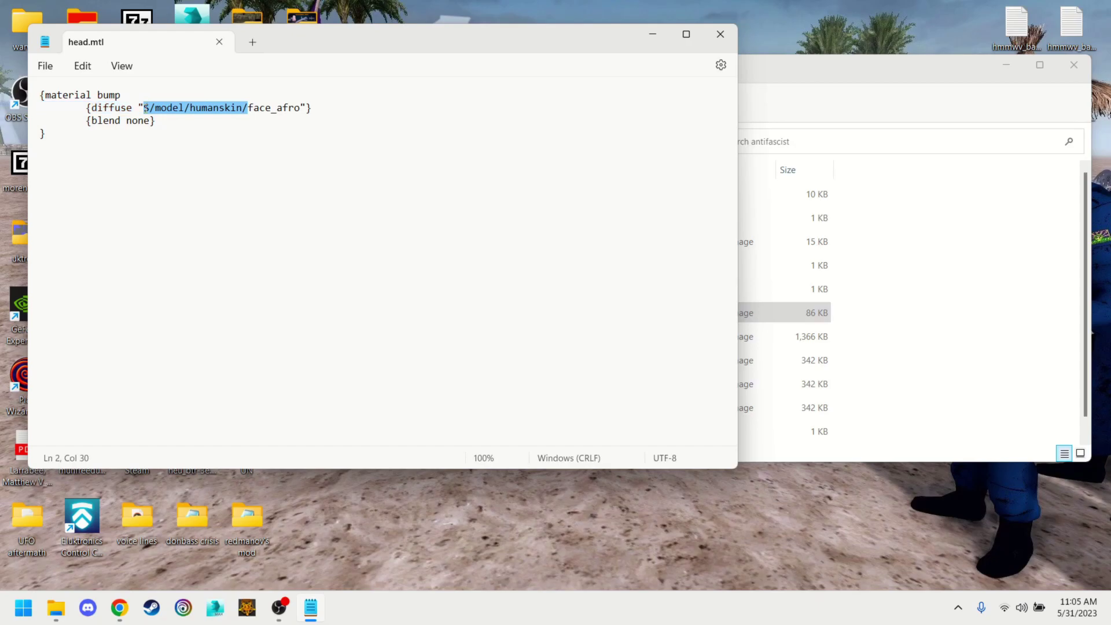
key(BackSpace)
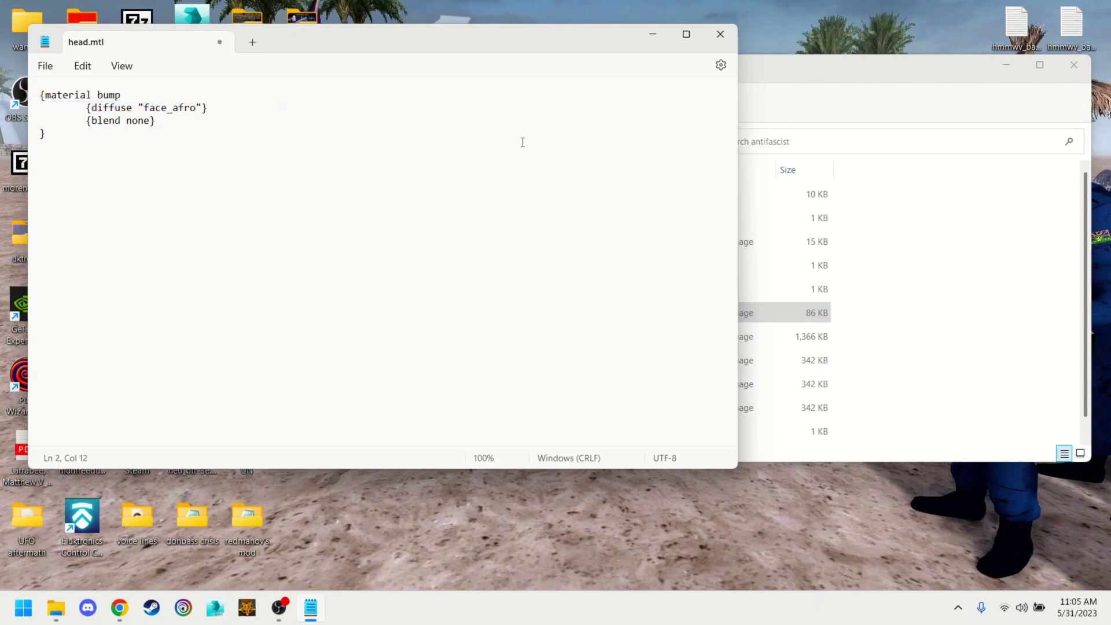
click(719, 35)
click(289, 294)
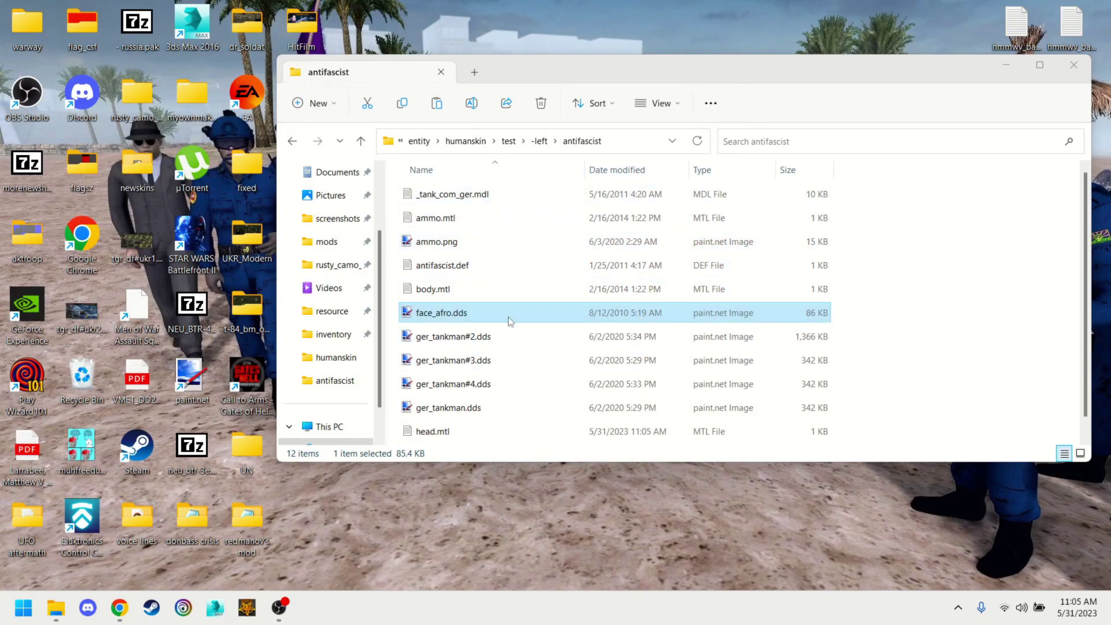
- View face_afro.dds in paint.net, close it, and go up to the -left folder
double_click(508, 317)
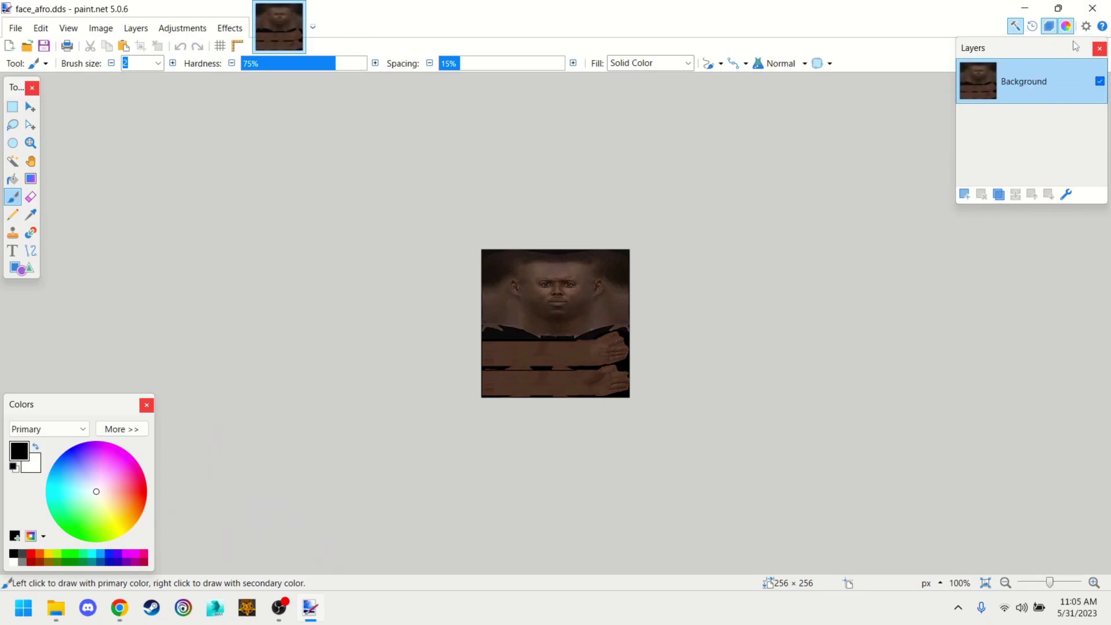
click(1058, 8)
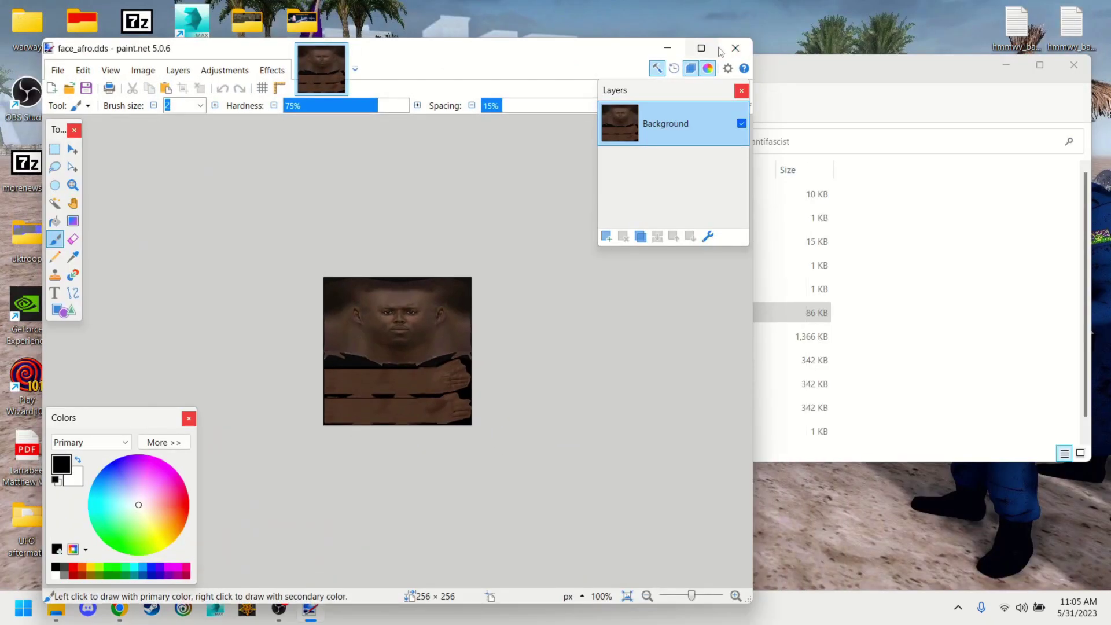
click(735, 48)
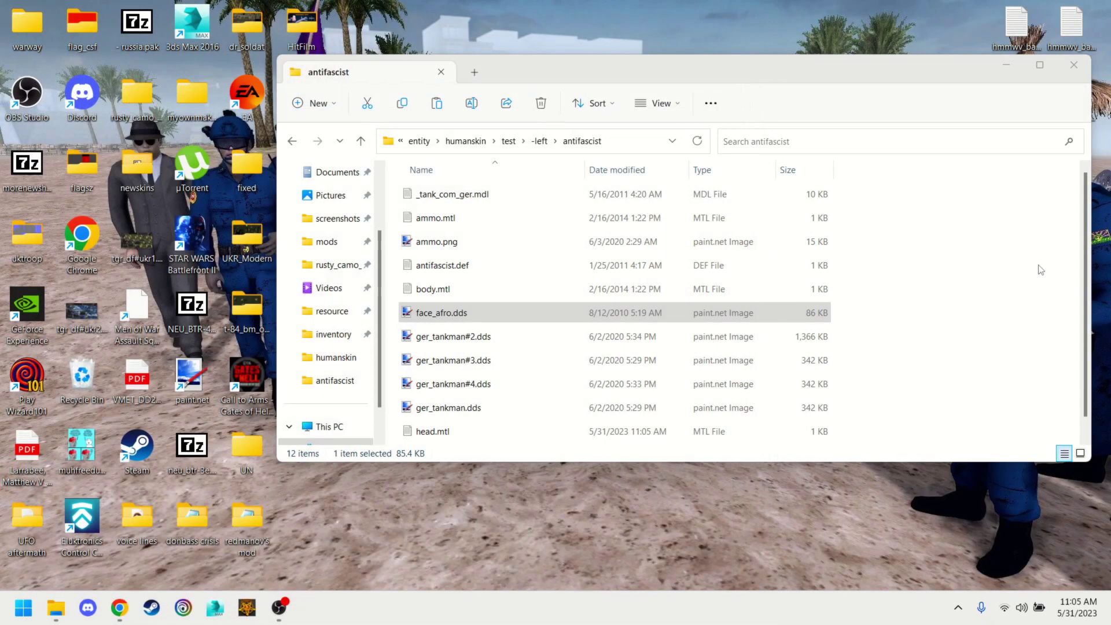
click(1024, 293)
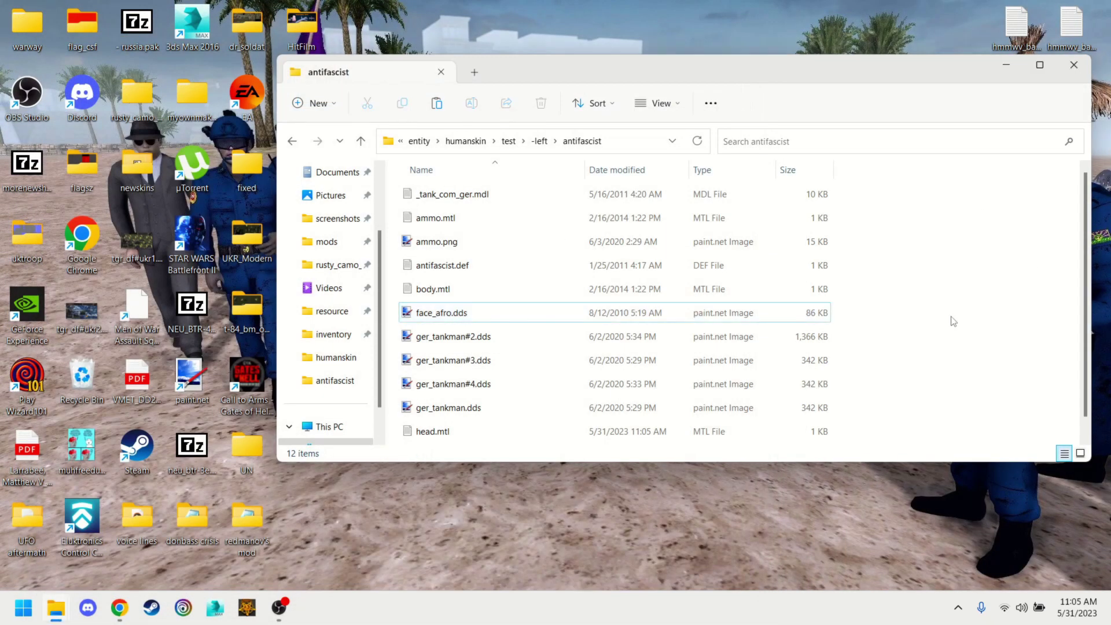
click(542, 141)
- In antifascist_w, cut head.mtl's diffuse path down to 'face_euro' and save it
double_click(467, 223)
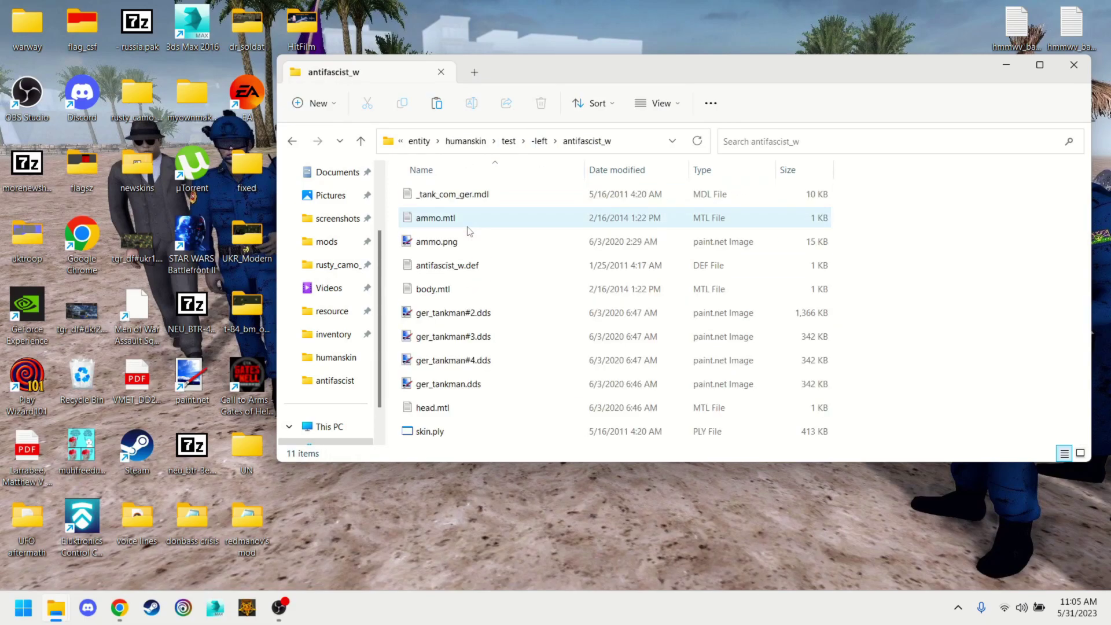
double_click(459, 405)
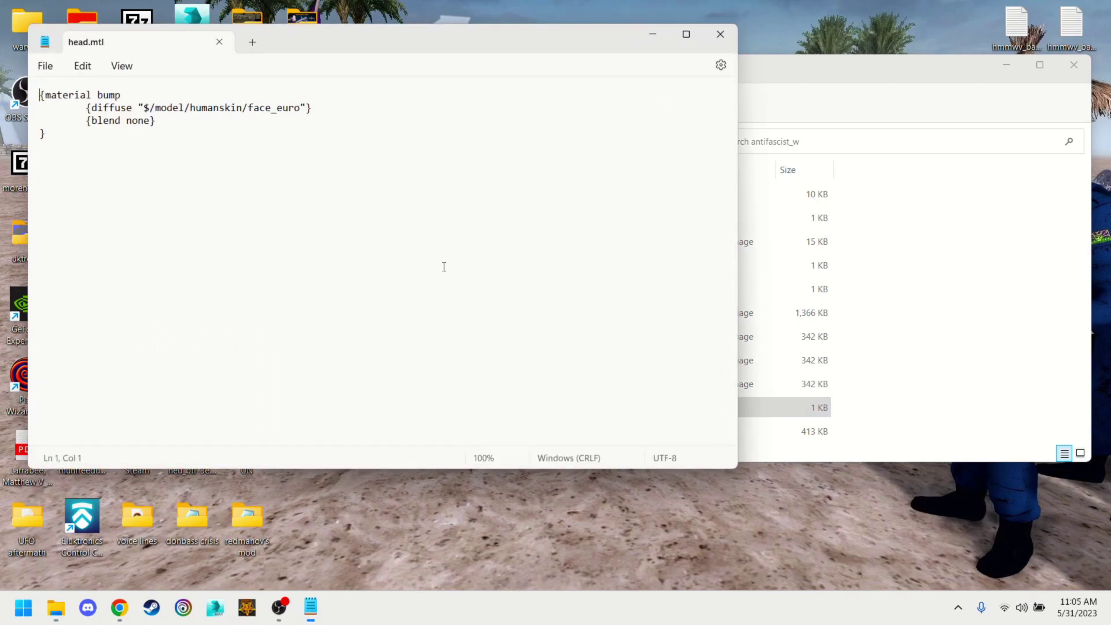
drag(249, 107, 145, 102)
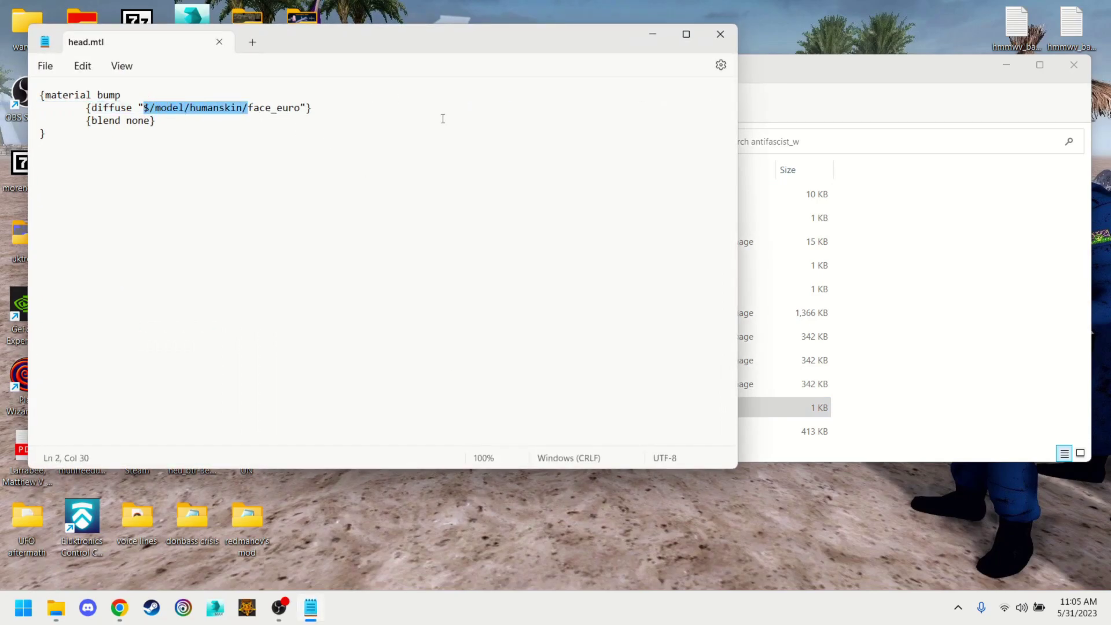
key(BackSpace)
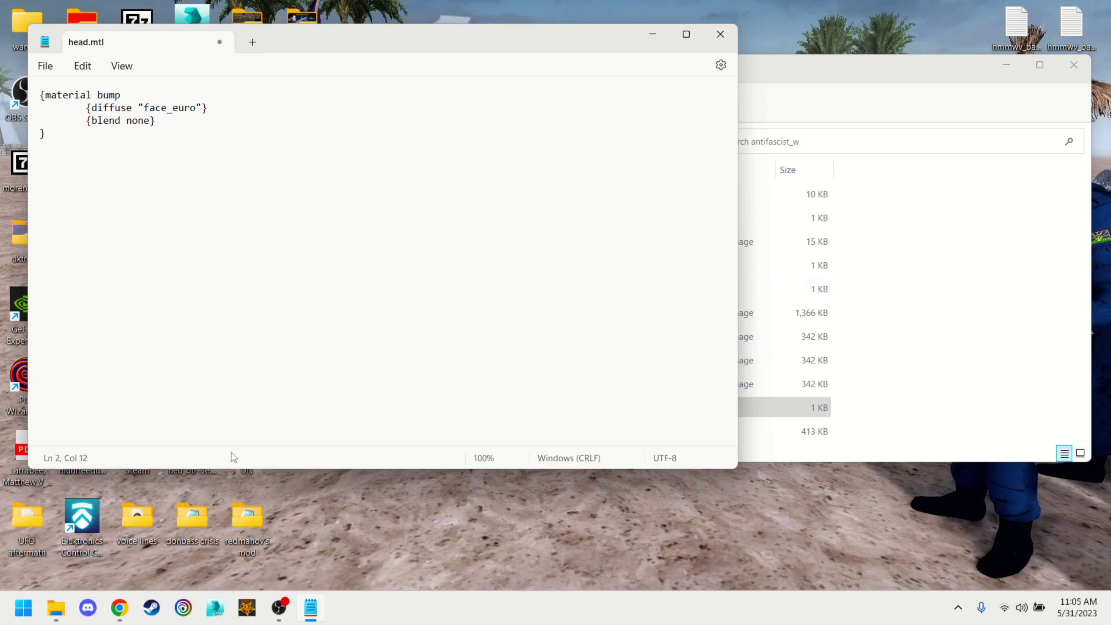
click(720, 34)
click(263, 300)
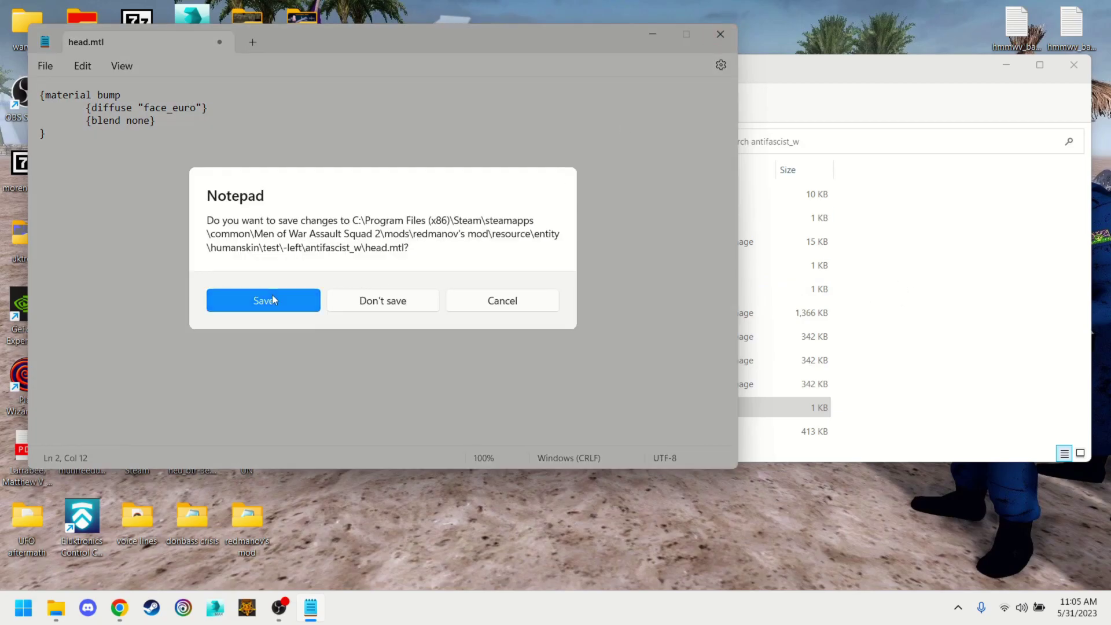
- In the resource window, open texture\common\model\humanskin
click(63, 612)
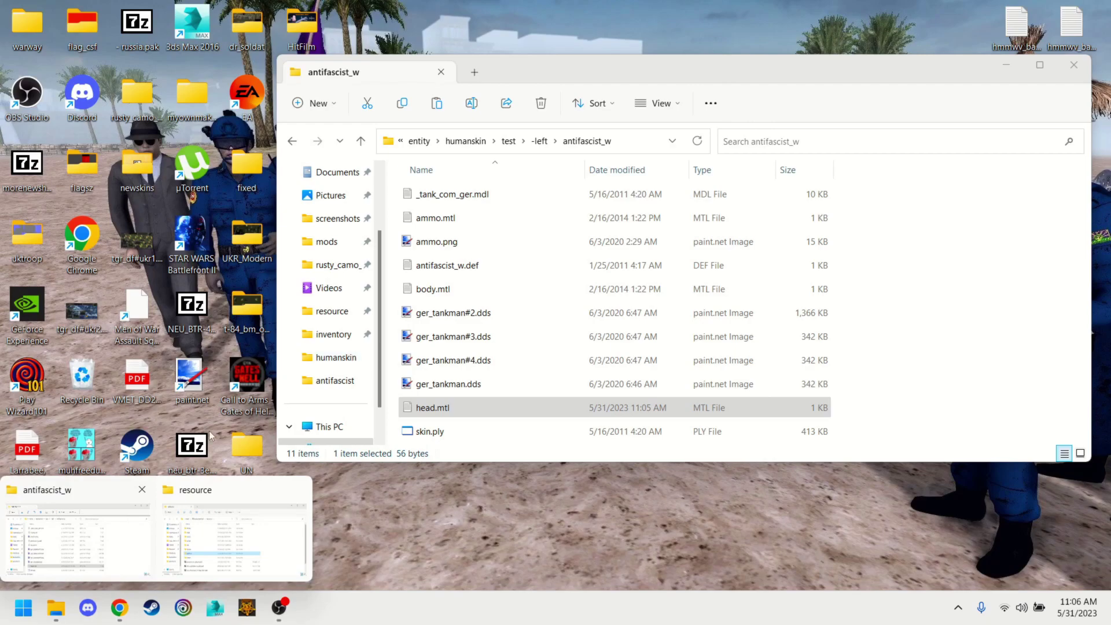
click(186, 534)
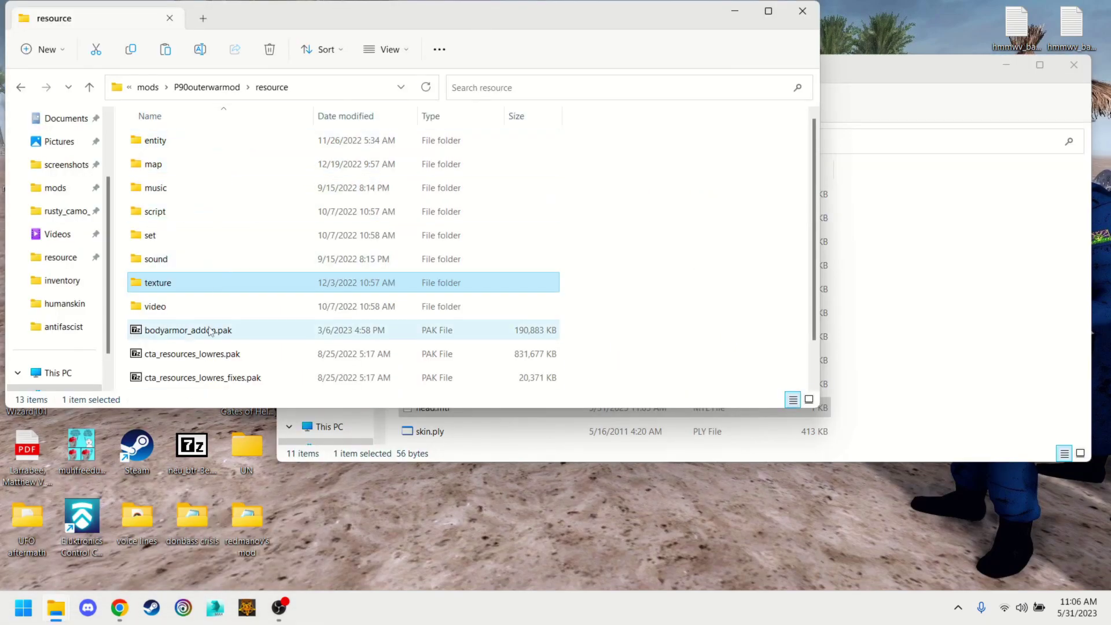
double_click(209, 274)
double_click(198, 145)
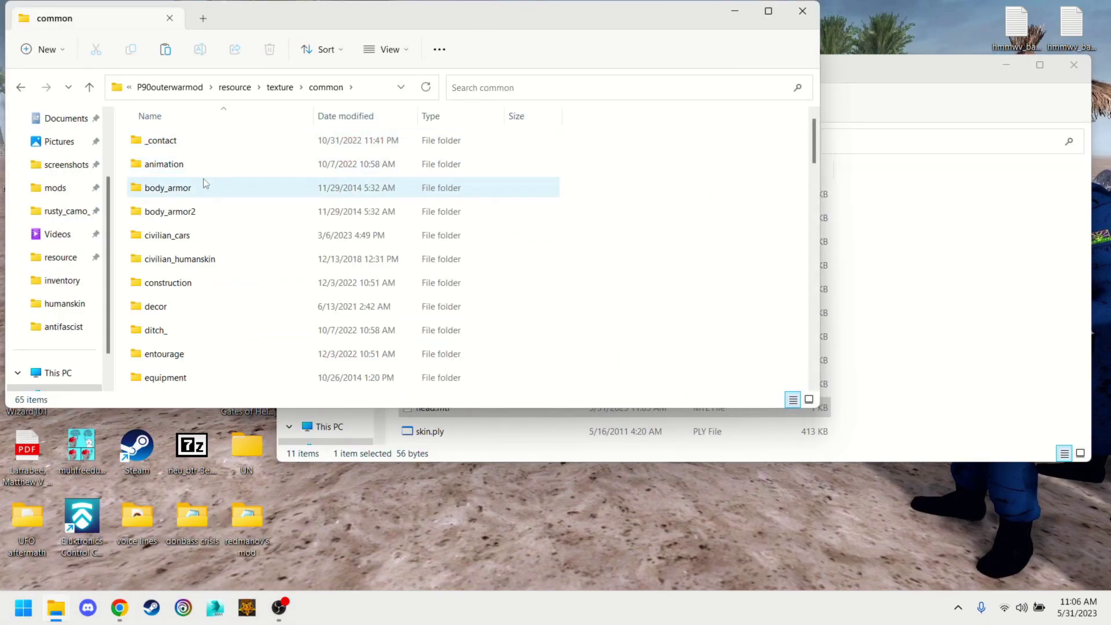
scroll(198, 275, down, 1)
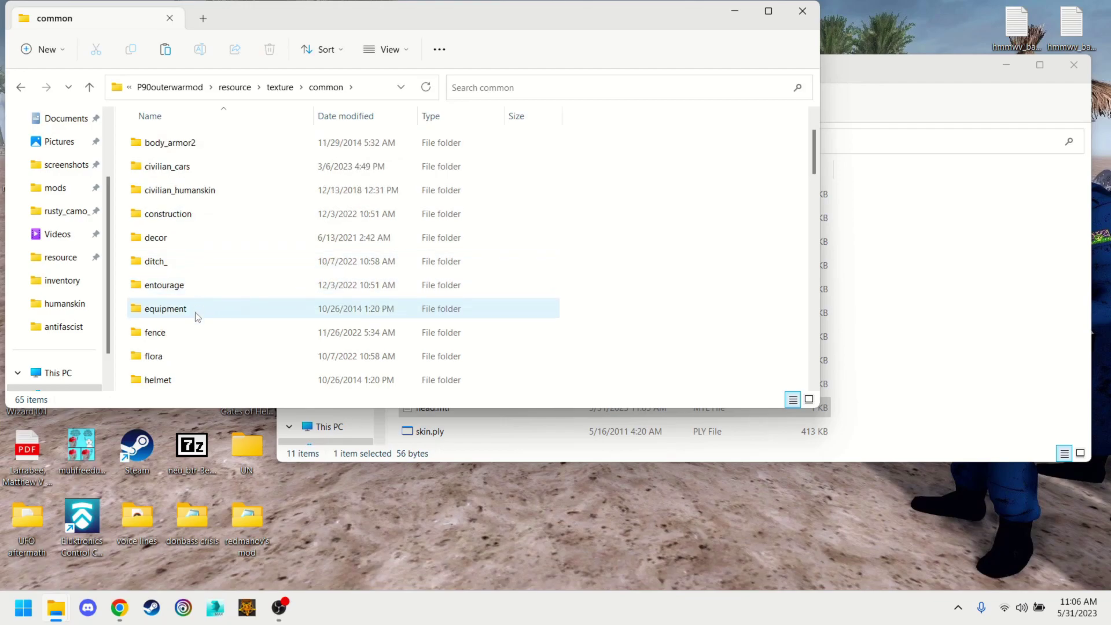
scroll(194, 324, down, 1)
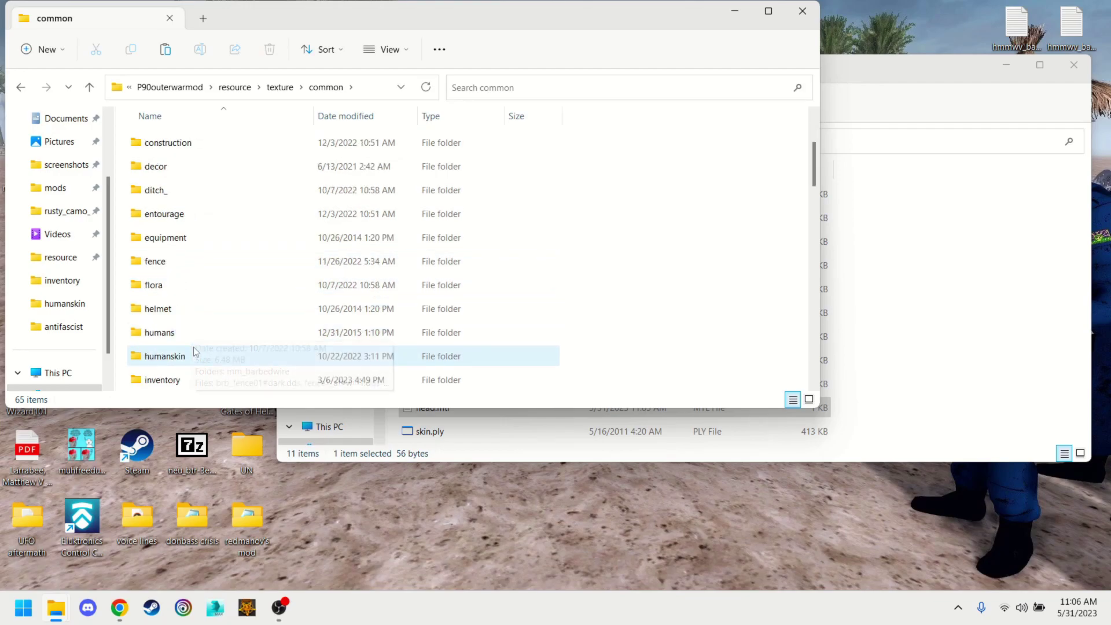
double_click(193, 350)
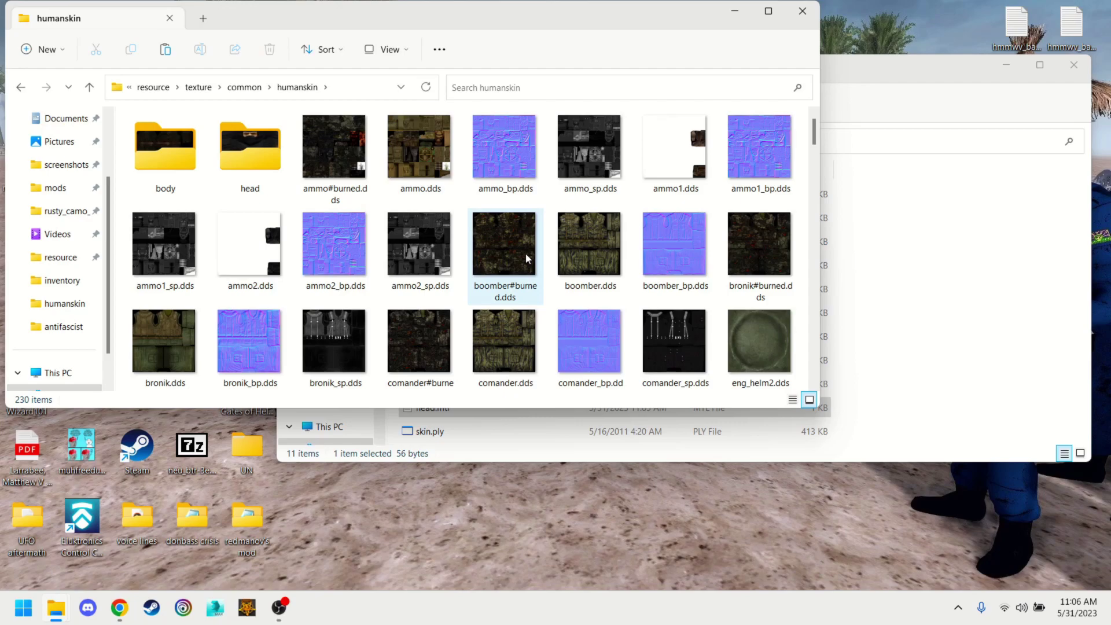
click(246, 88)
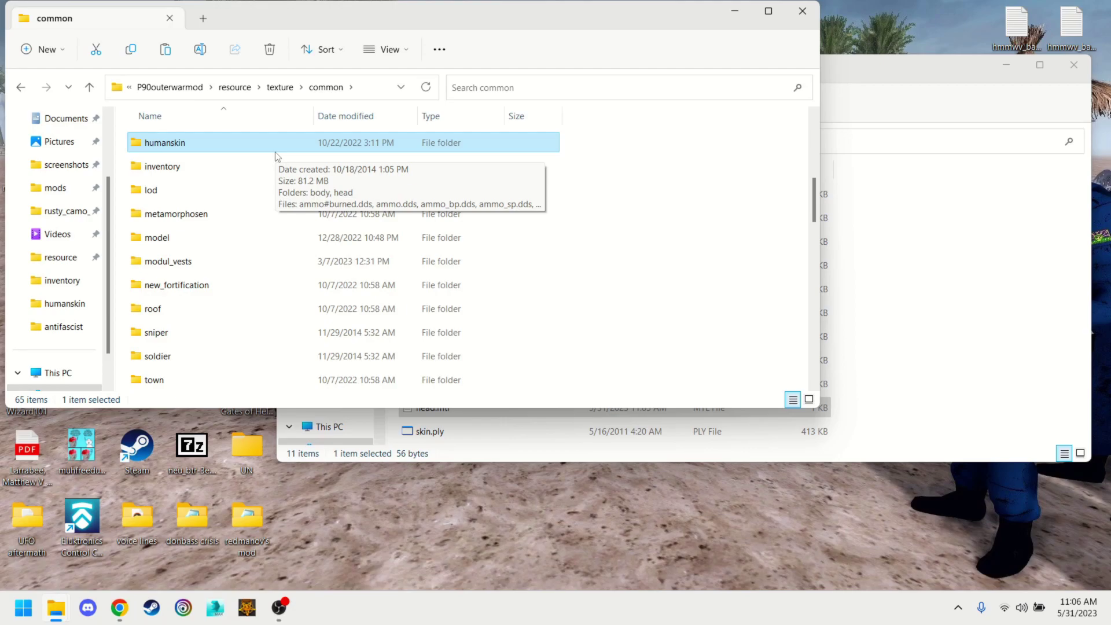
double_click(167, 238)
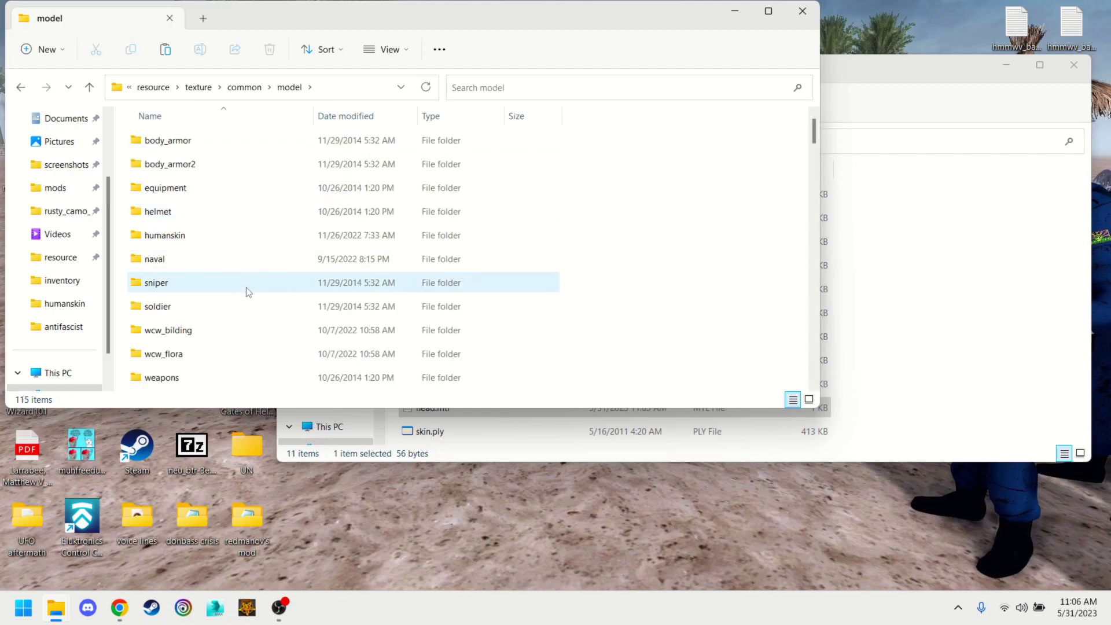
double_click(206, 238)
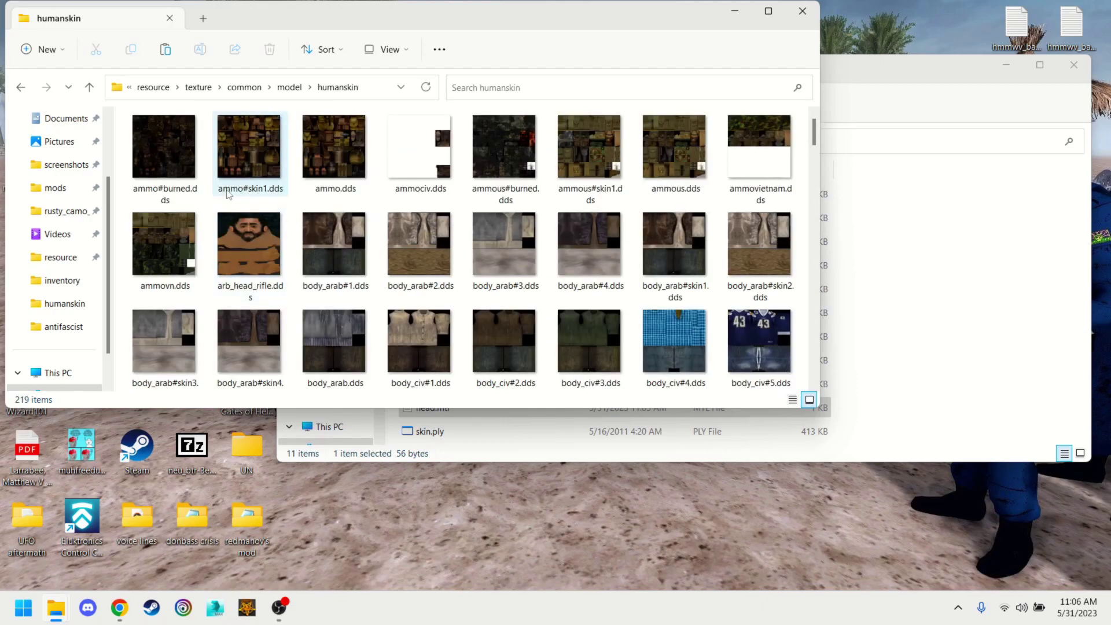
- Browse the face_euro variants, starting and cancelling a rename of face_euro#20.dds
scroll(560, 224, down, 5)
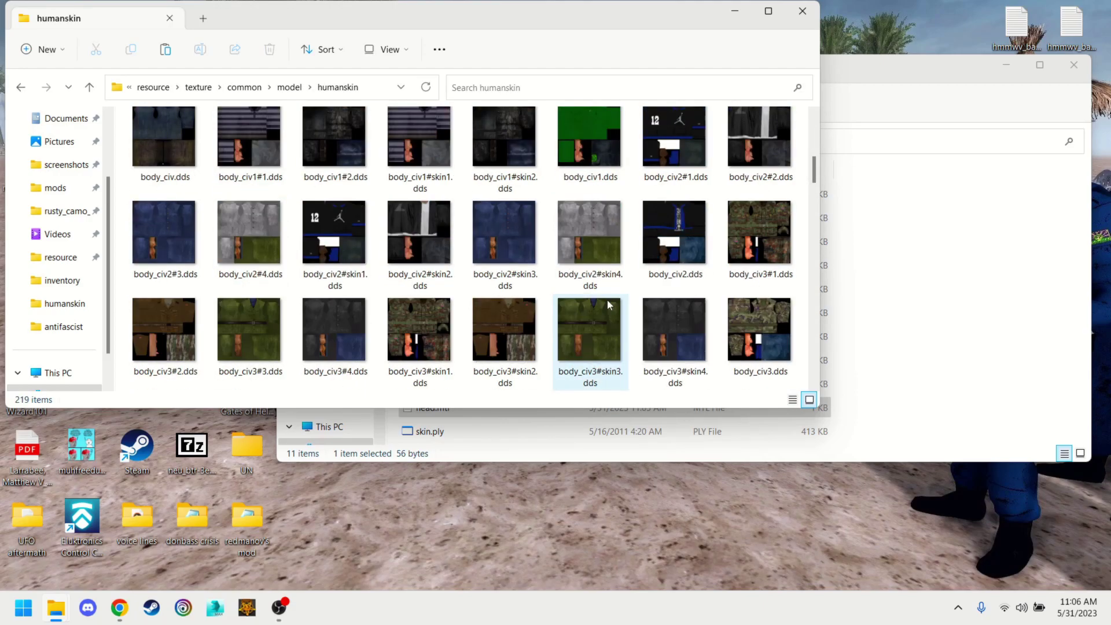
scroll(606, 299, down, 10)
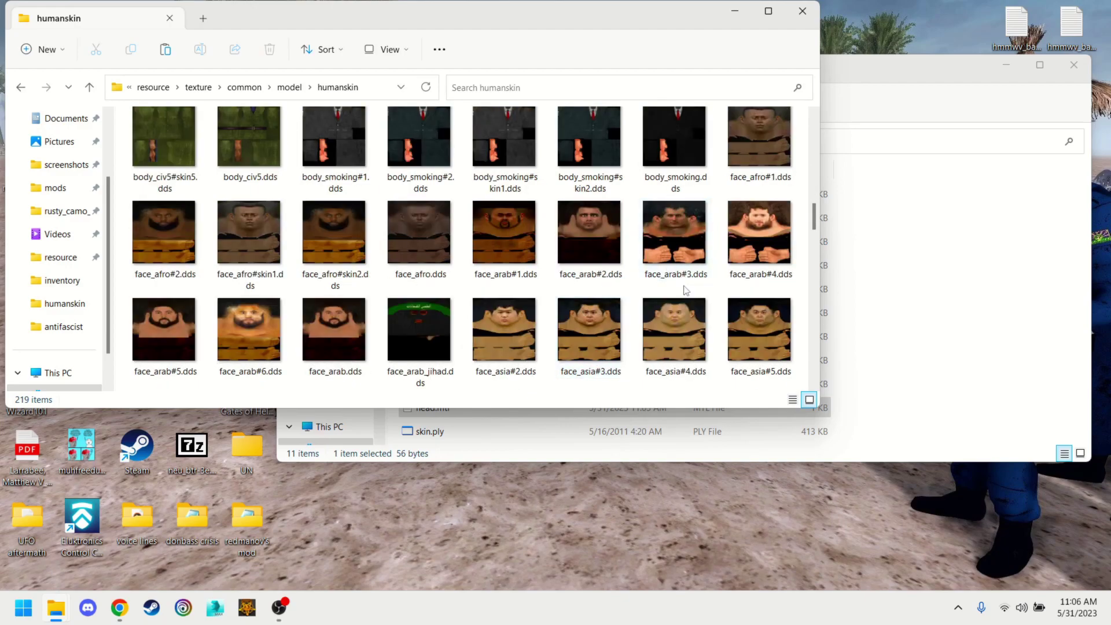
scroll(686, 289, down, 1)
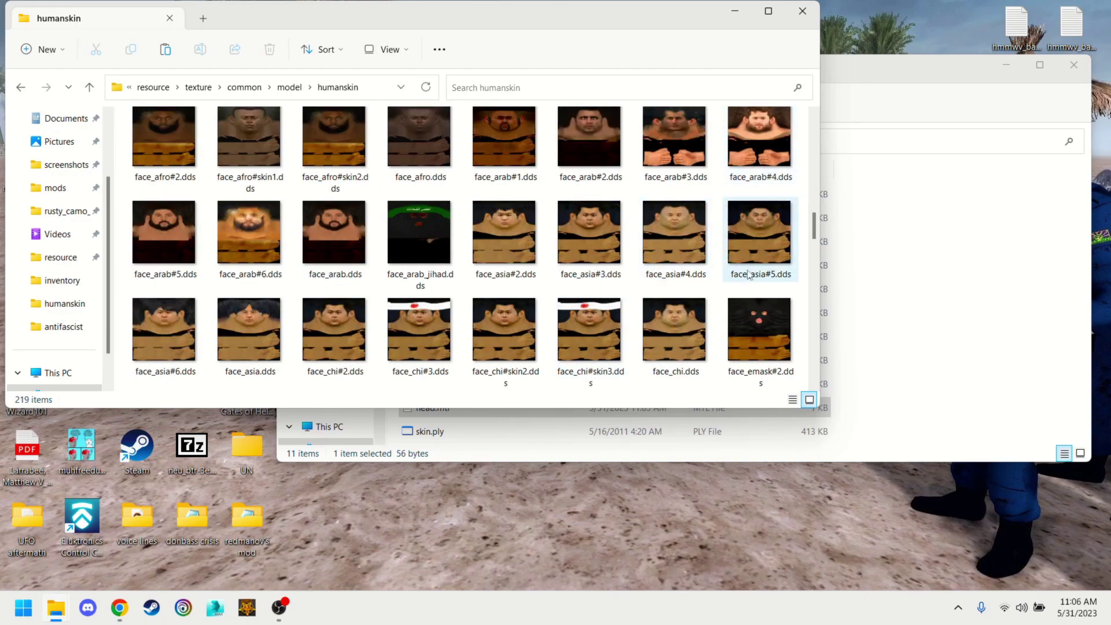
scroll(748, 274, down, 2)
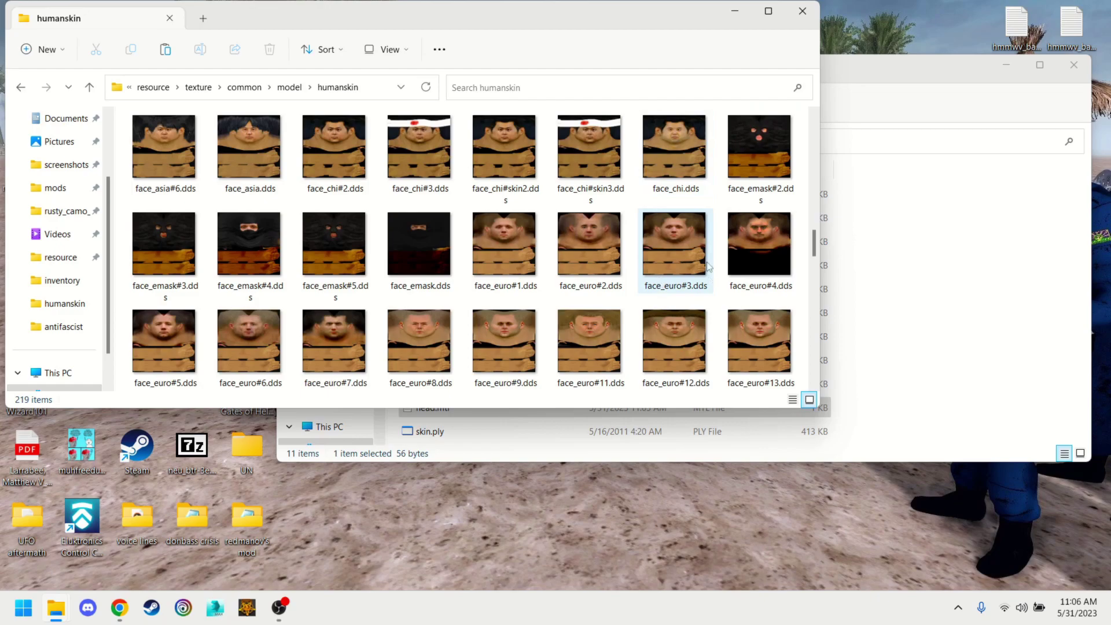
click(684, 163)
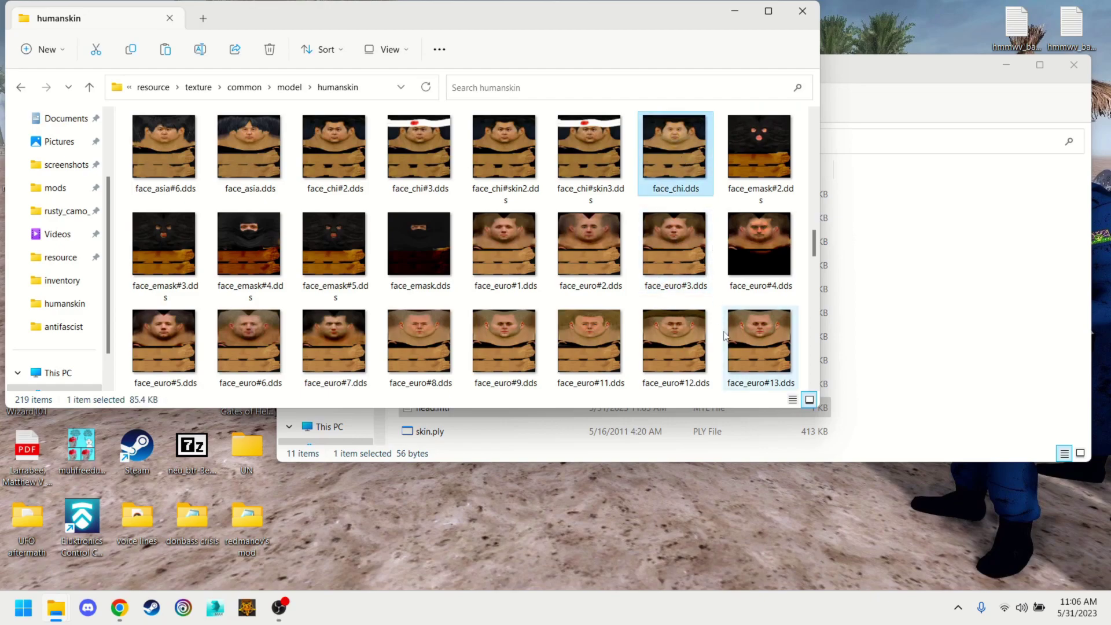
click(687, 245)
click(591, 255)
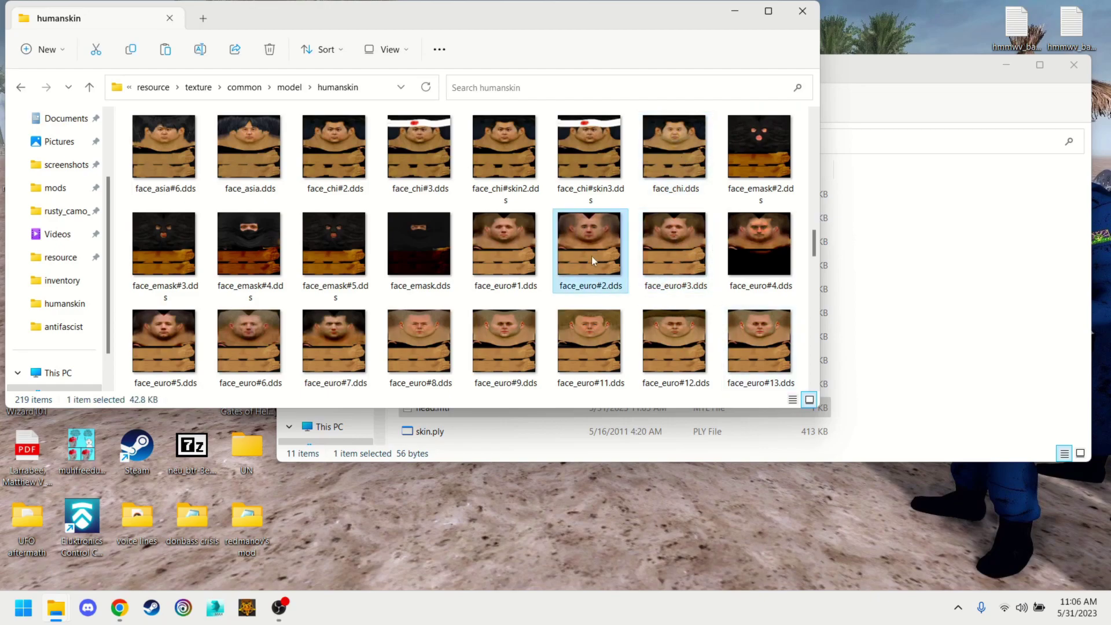
scroll(591, 255, down, 2)
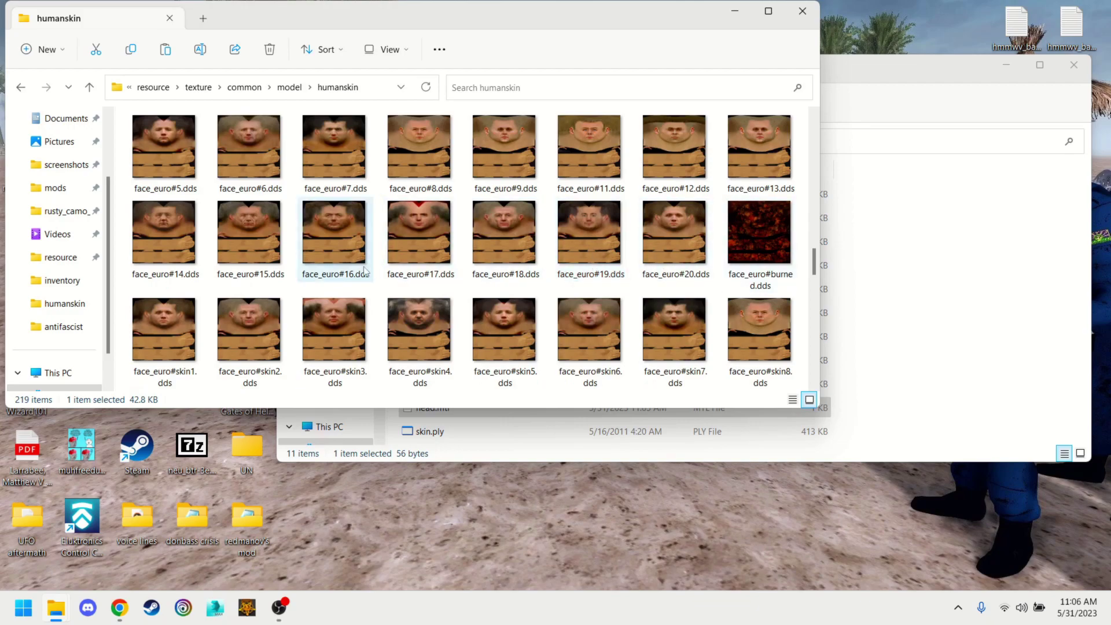
click(667, 262)
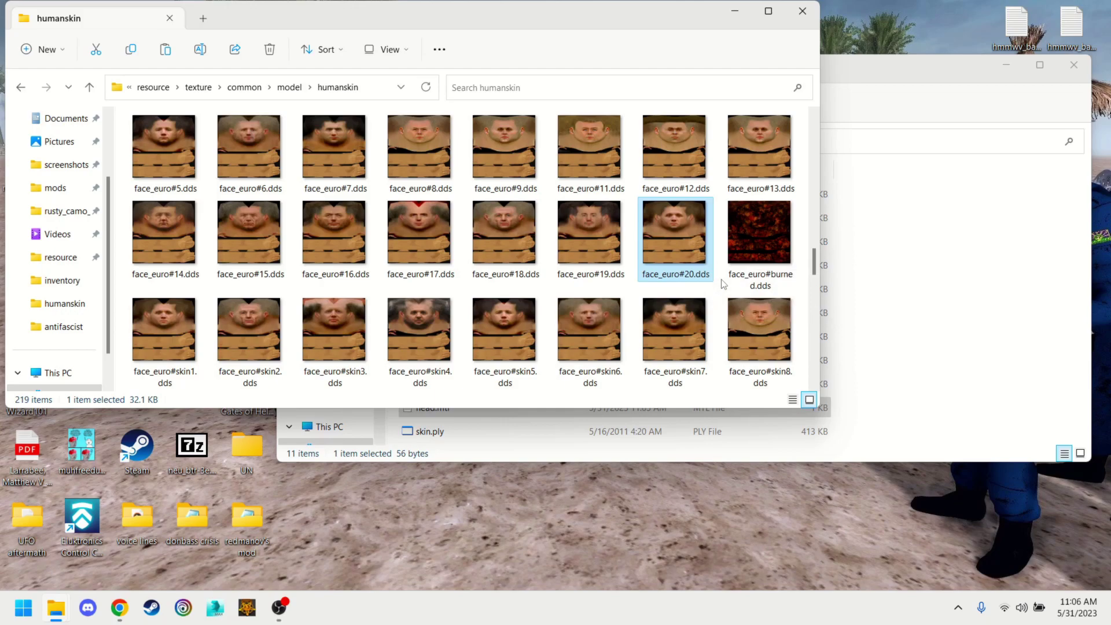
right_click(692, 268)
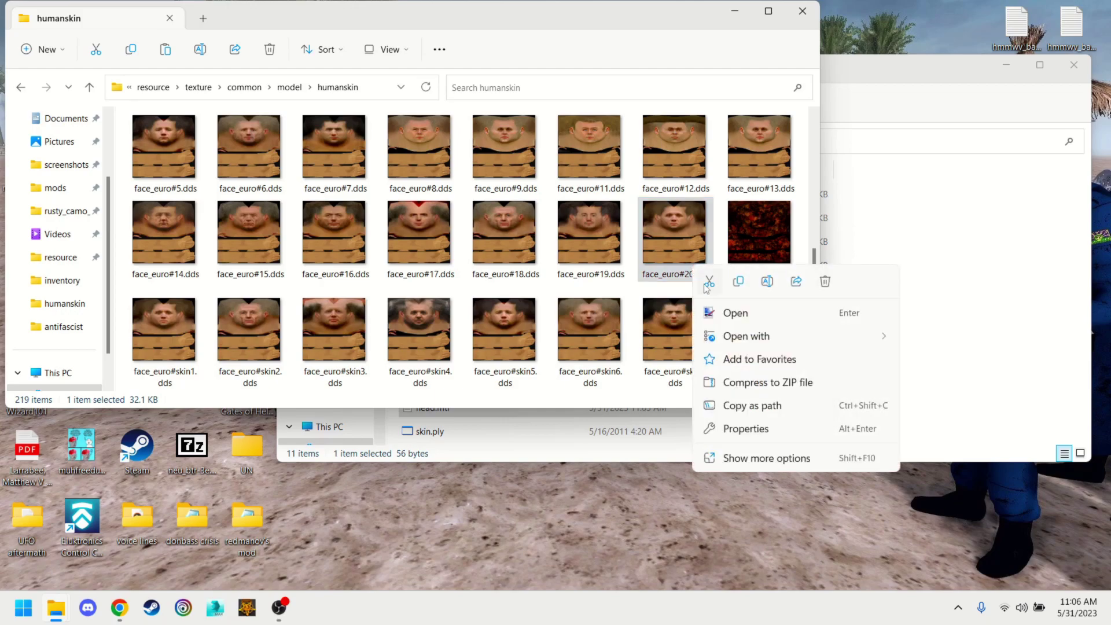
click(767, 281)
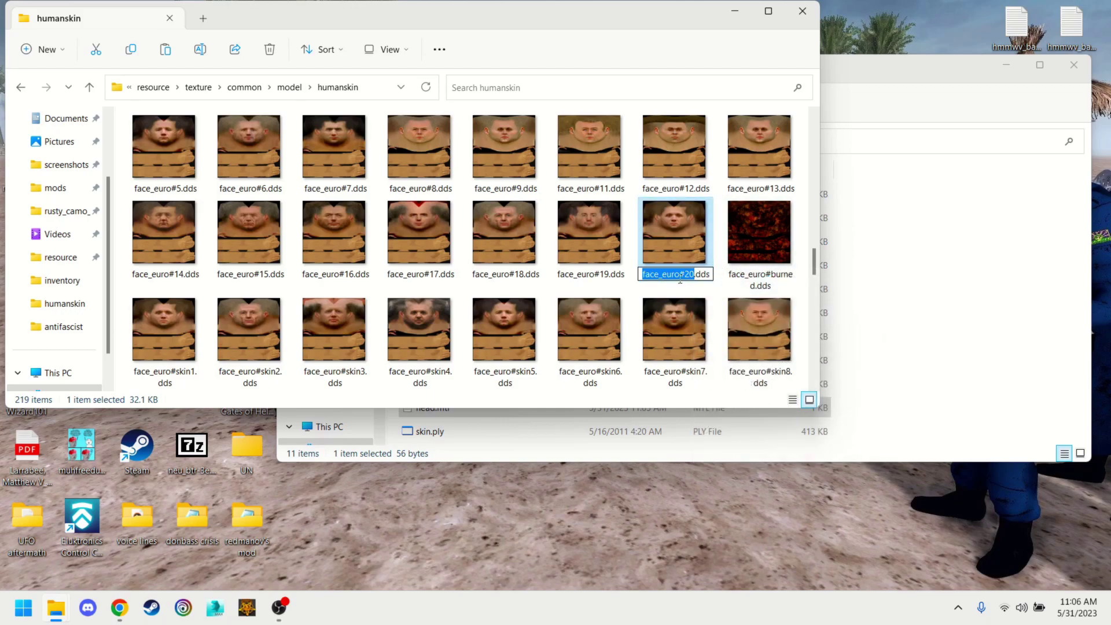
drag(680, 274, 689, 276)
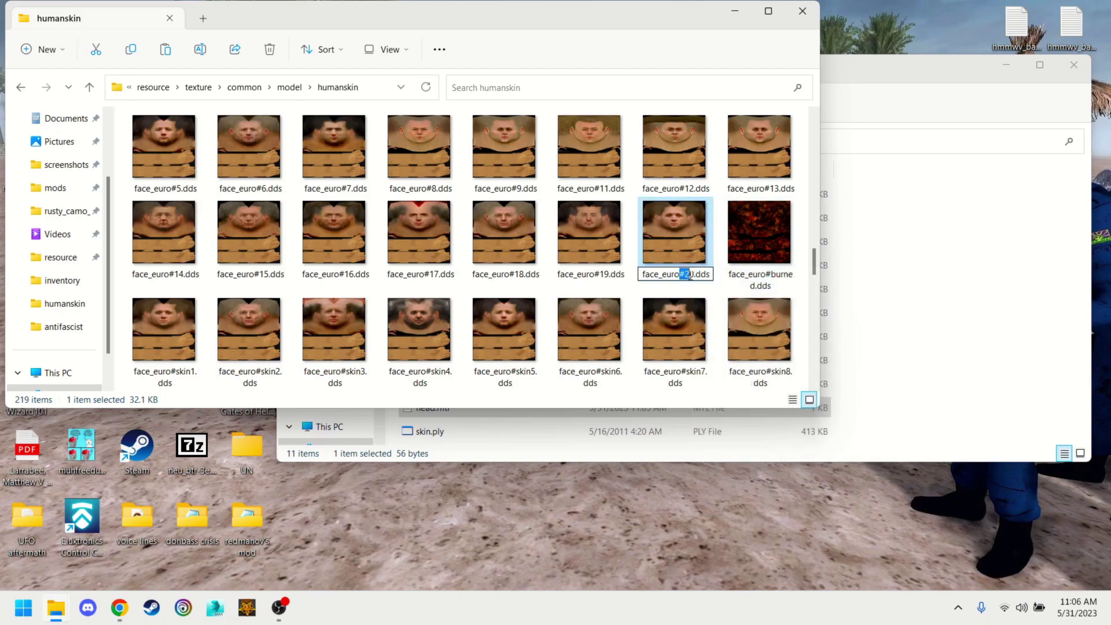
click(674, 211)
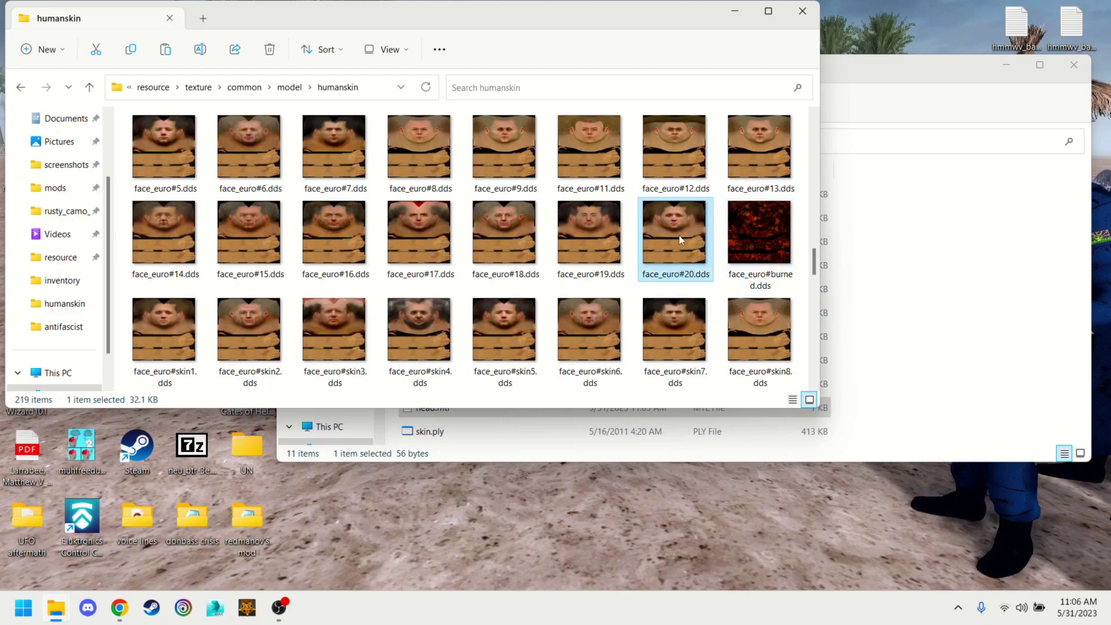
- Scroll further down and select face_euro.dds
scroll(679, 236, down, 1)
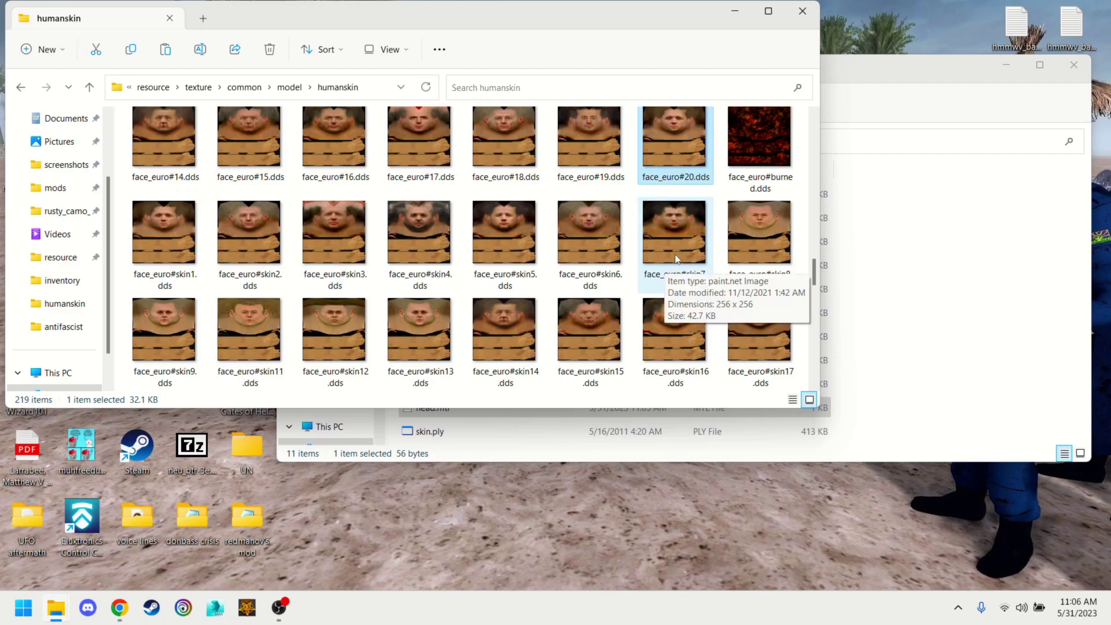
scroll(668, 272, down, 1)
scroll(436, 317, down, 1)
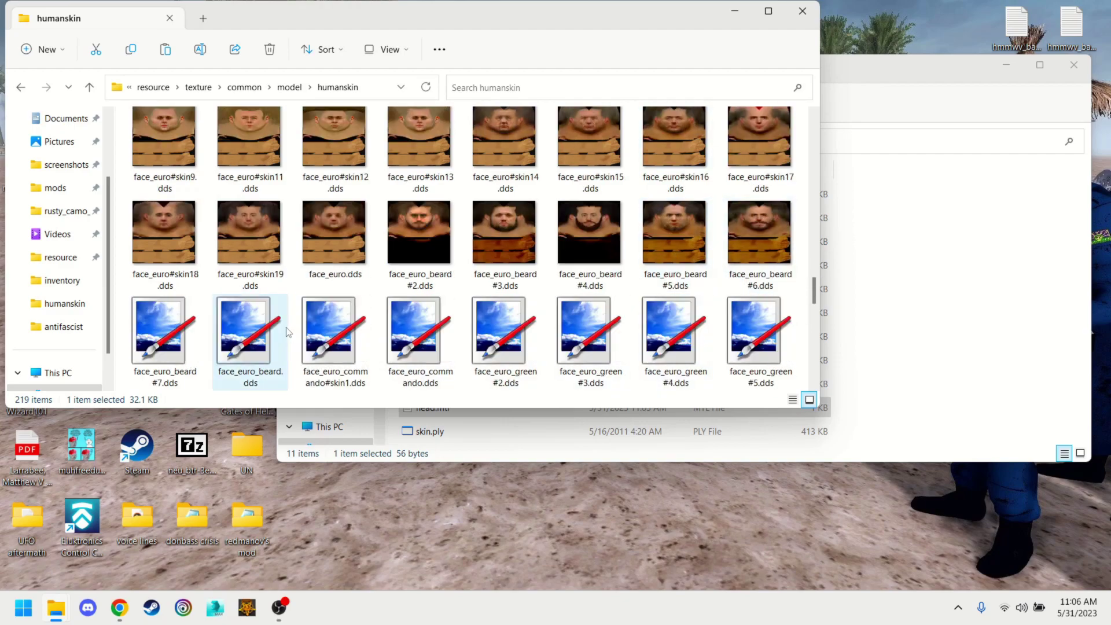
click(332, 261)
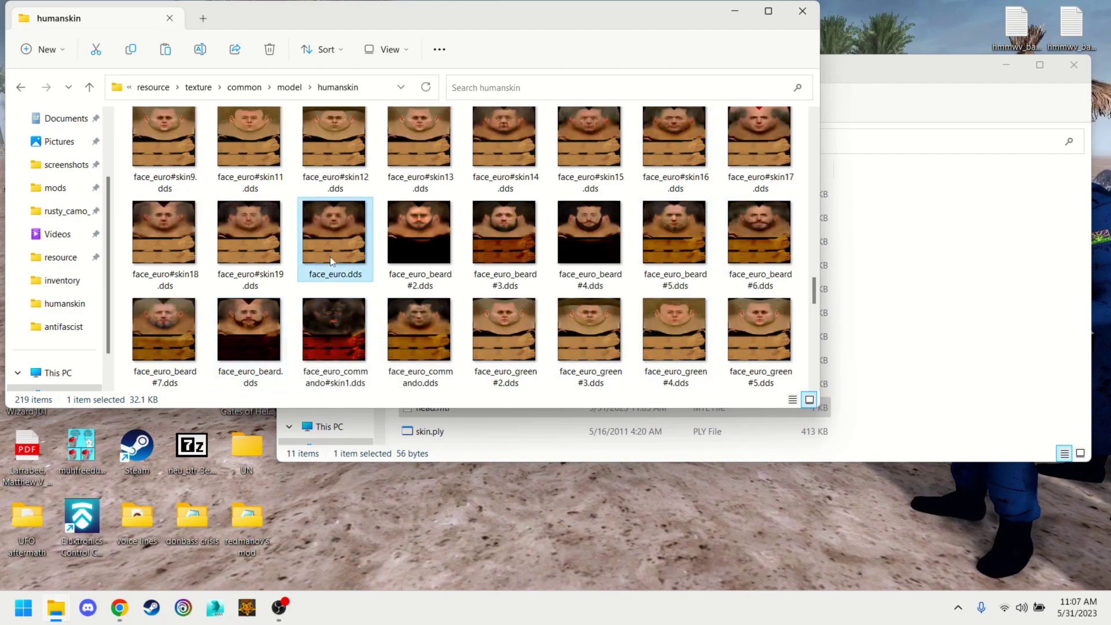
- Paste face_euro.dds into antifascist_w and view head.mtl in Notepad
click(902, 319)
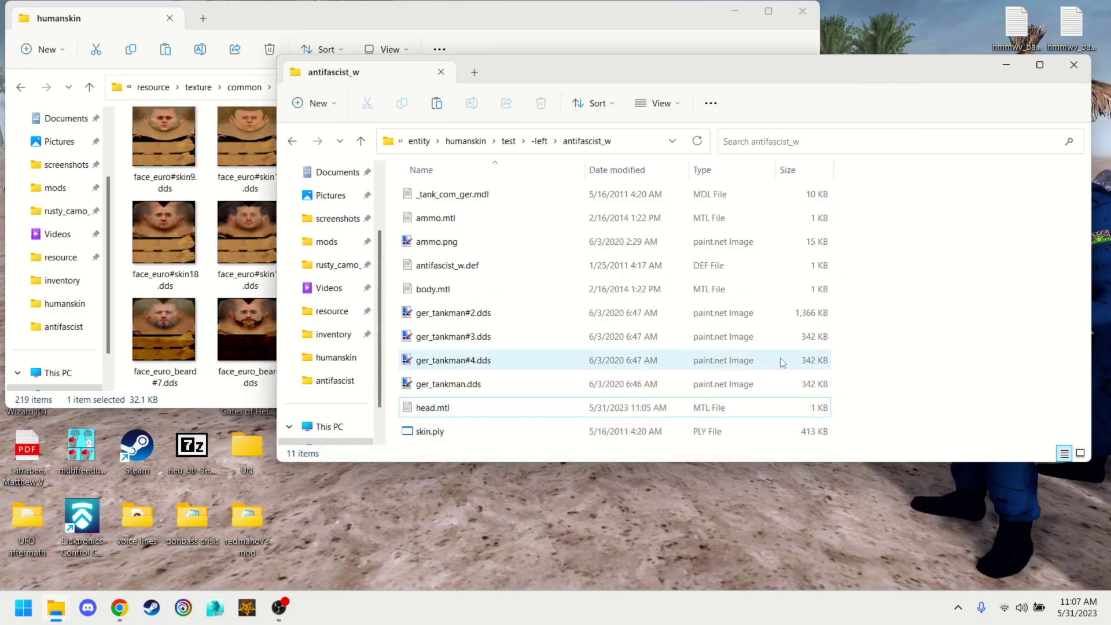
key(ctrl+v)
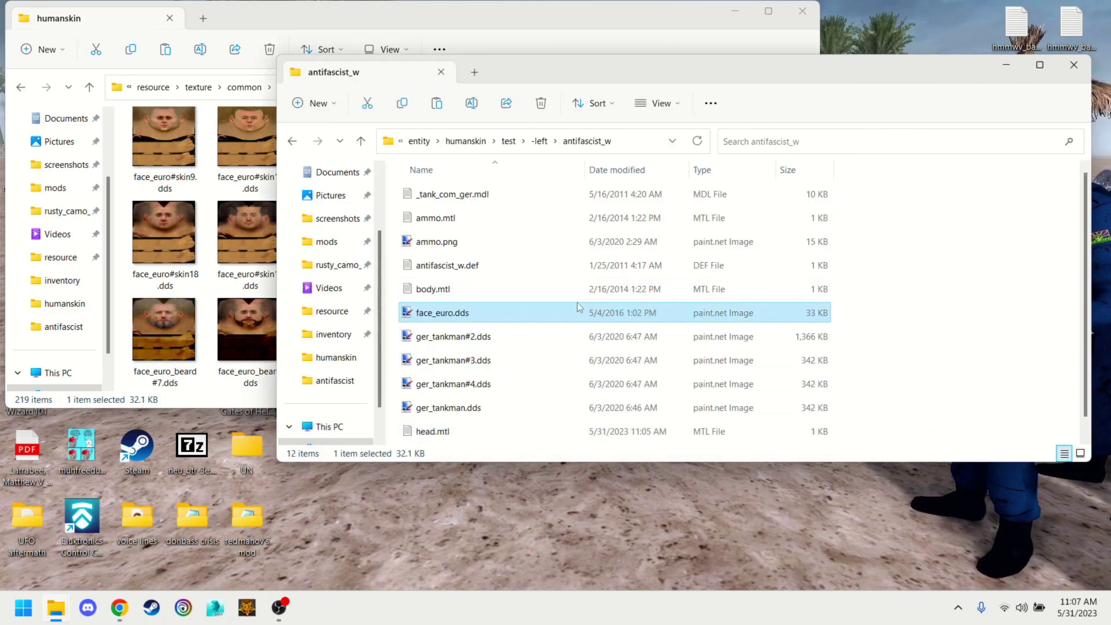
click(460, 427)
double_click(460, 427)
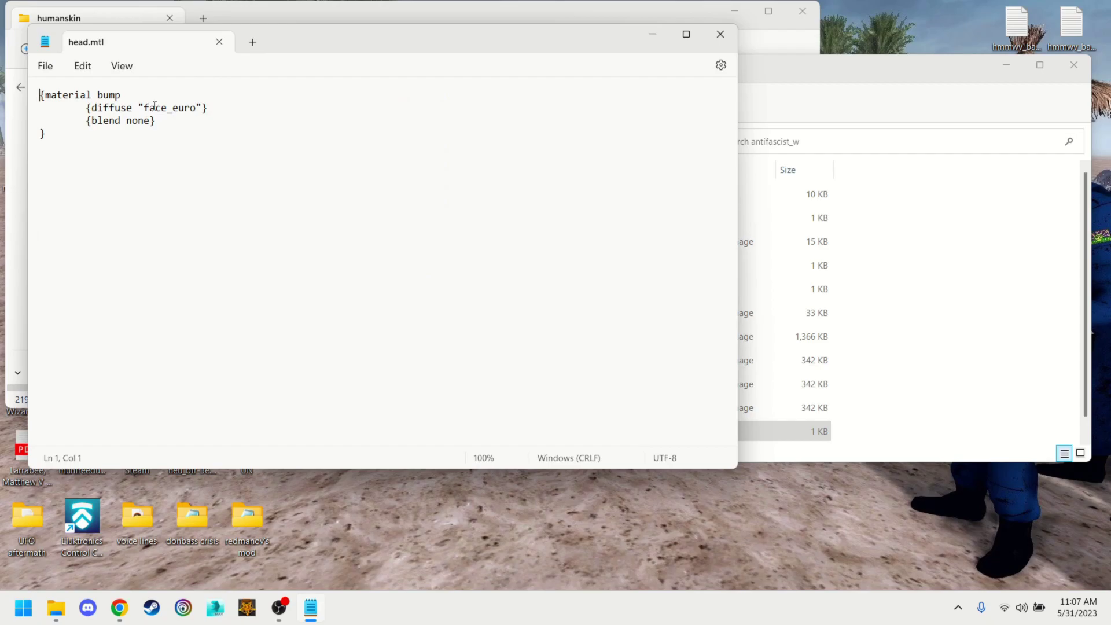
click(721, 34)
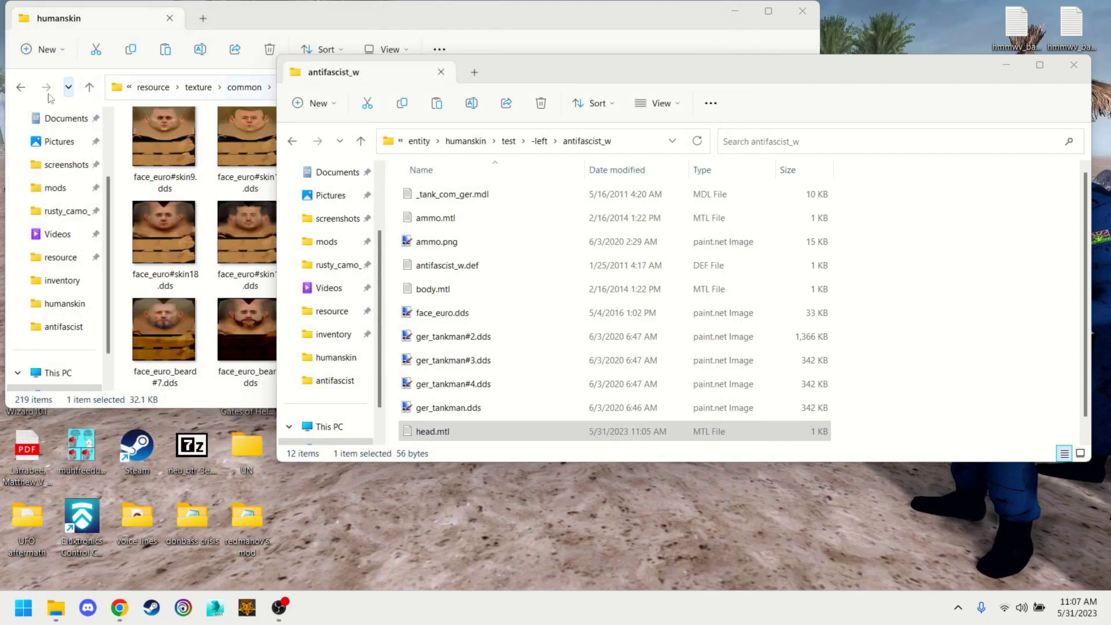
- Return Explorer to the -left skins folder and switch to the running Mission Editor
click(153, 88)
click(152, 88)
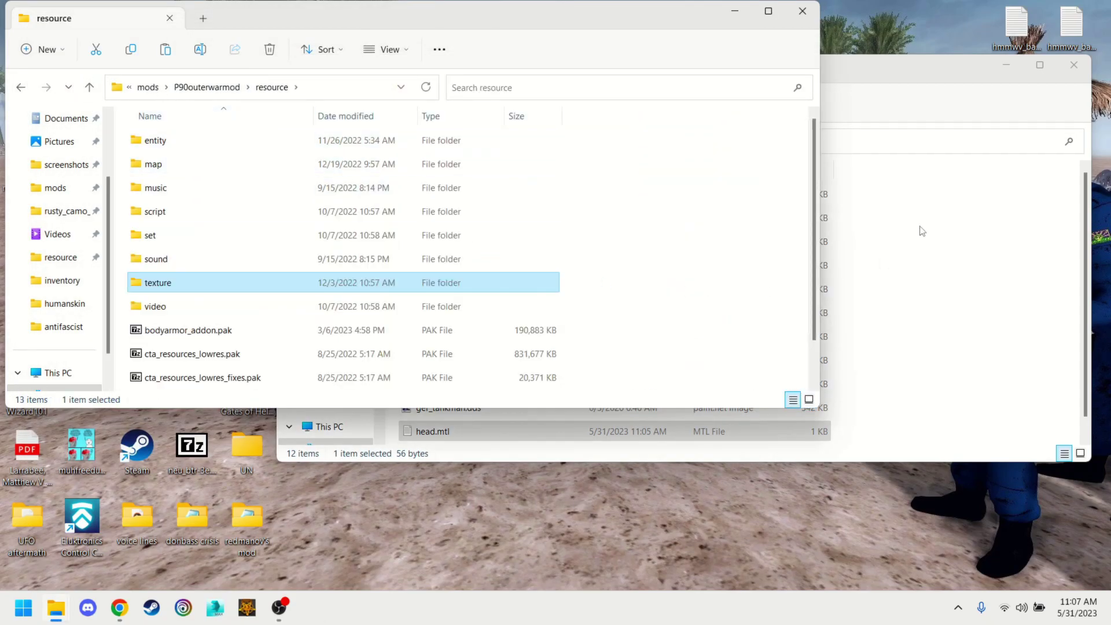
click(920, 231)
click(539, 142)
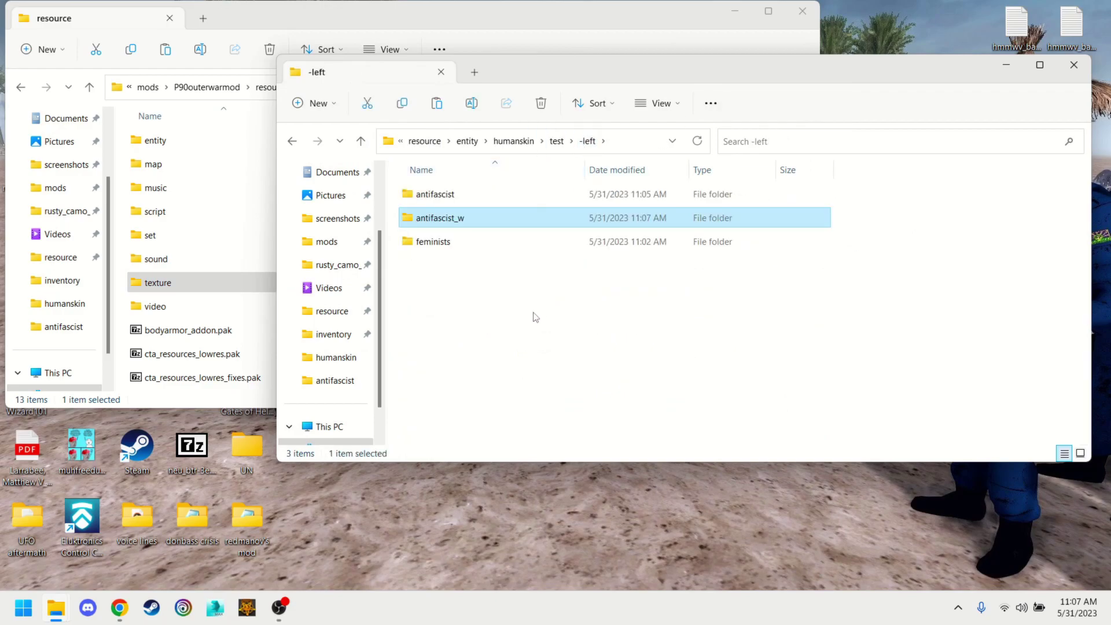
mouse_move(279, 607)
click(278, 539)
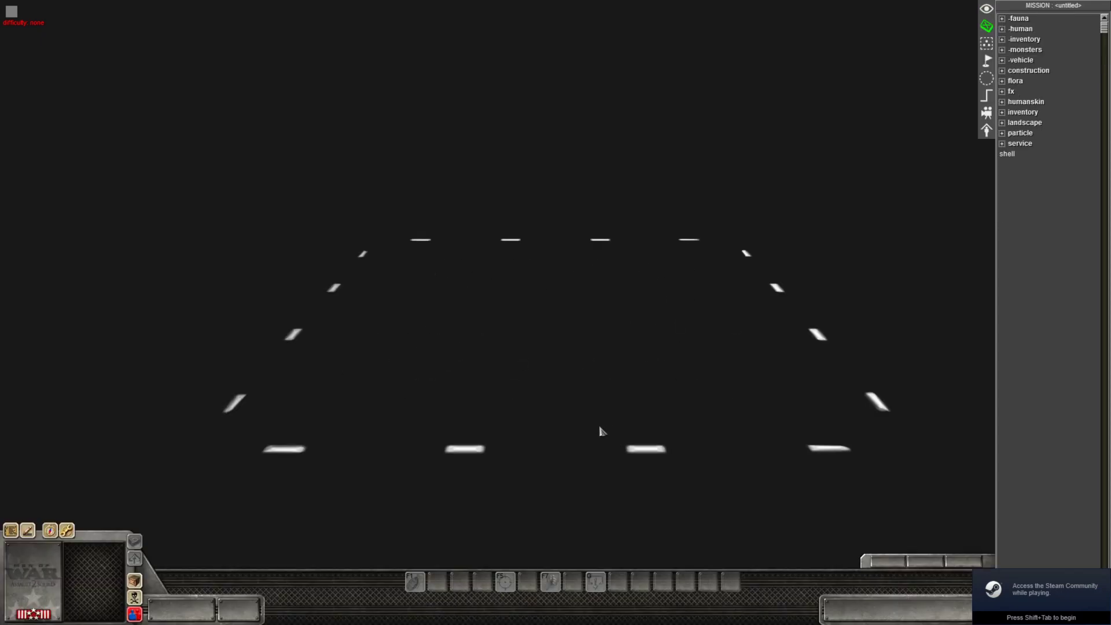
- Expand humanskin > test > -left in the editor's entity list
scroll(469, 386, up, 3)
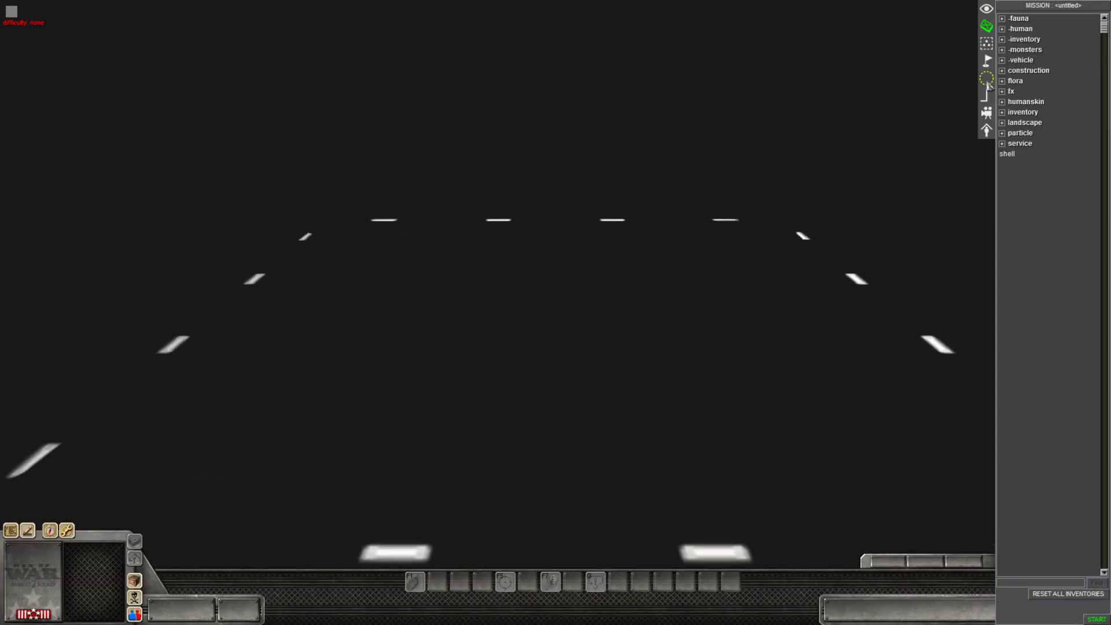
double_click(1039, 103)
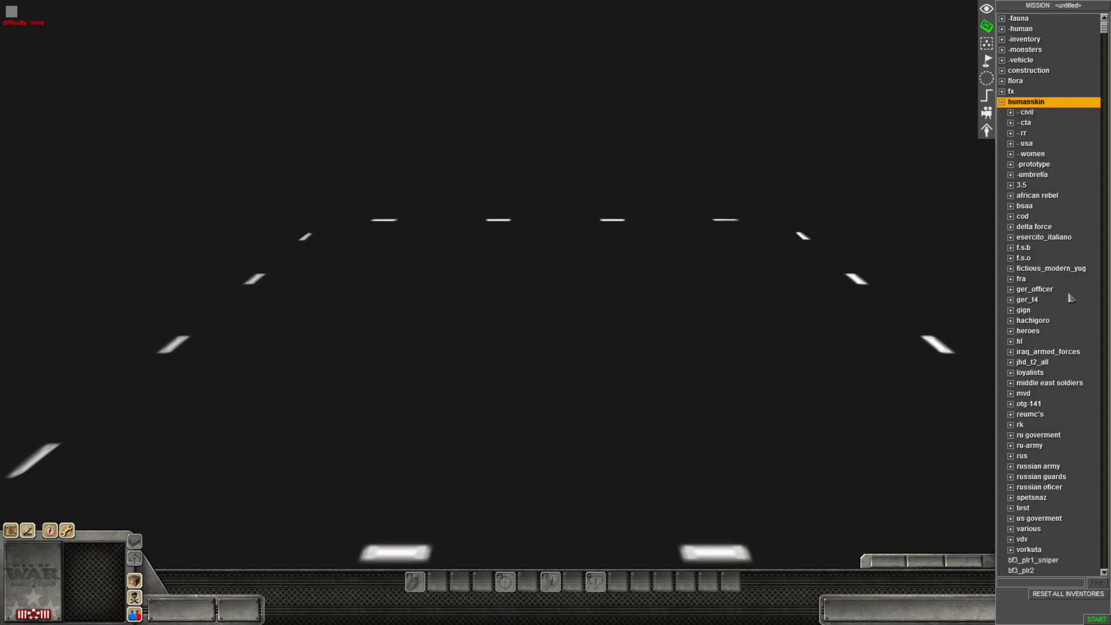
scroll(1071, 297, down, 6)
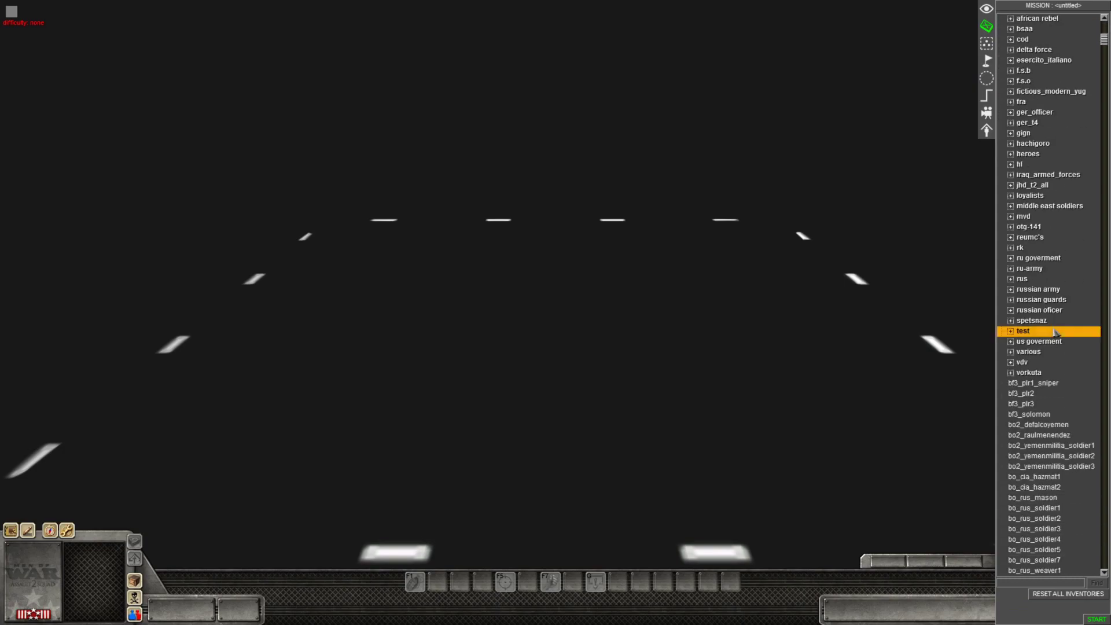
double_click(1055, 332)
double_click(1059, 342)
- Place antifascist and antifascist_w soldiers, turn them toward the camera, and set texmod to 3
click(1057, 362)
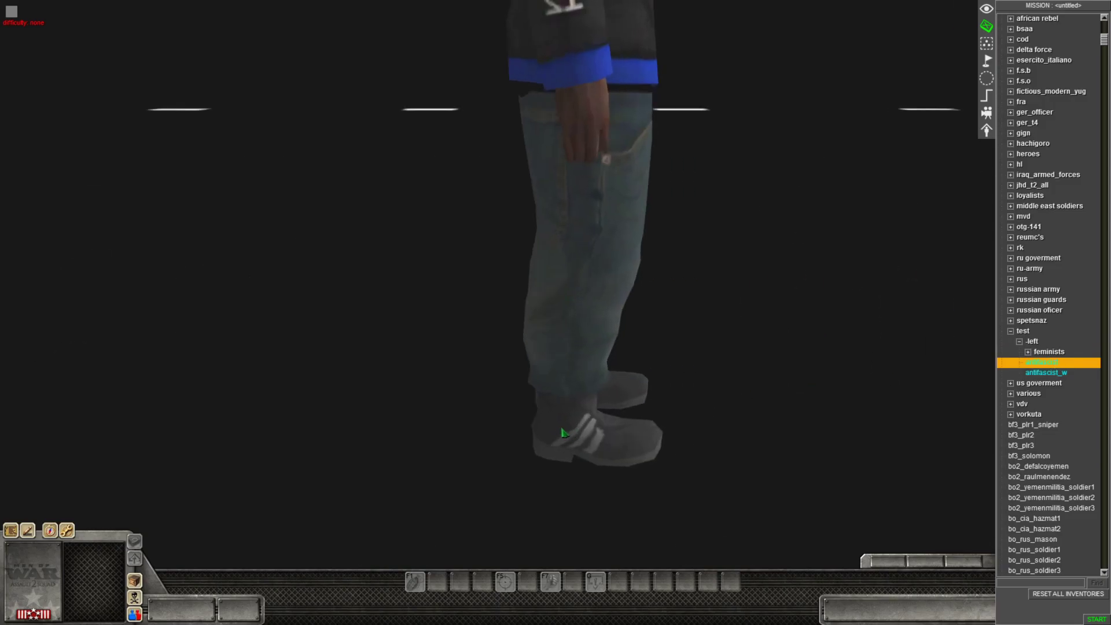
click(421, 489)
key(Down)
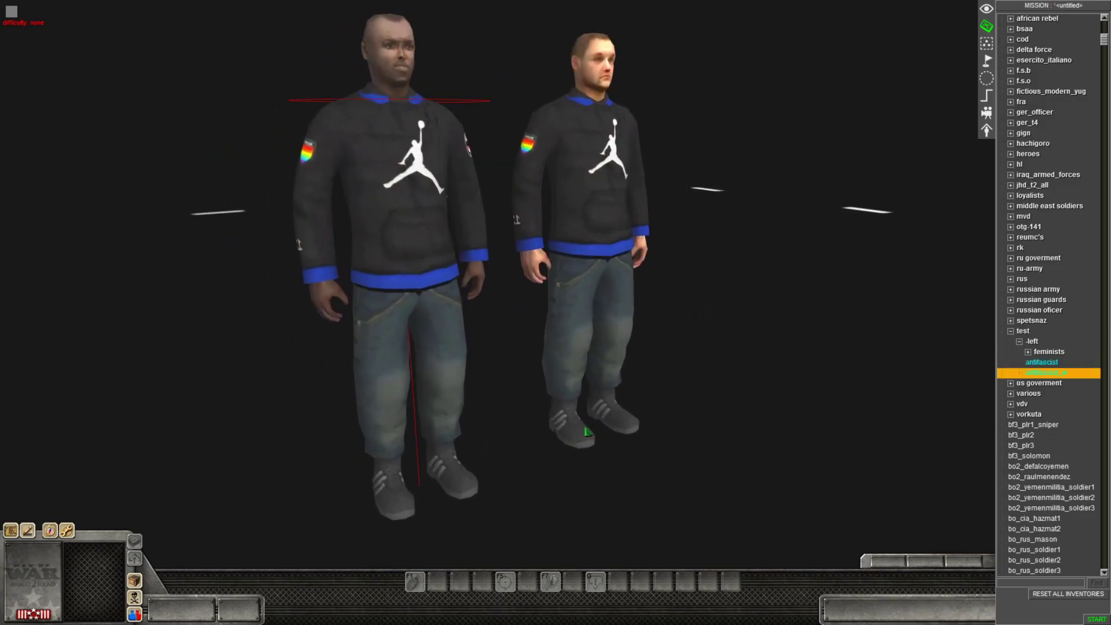
click(581, 437)
key(Escape)
drag(663, 355, 236, 538)
right_drag(670, 421, 800, 363)
click(1077, 406)
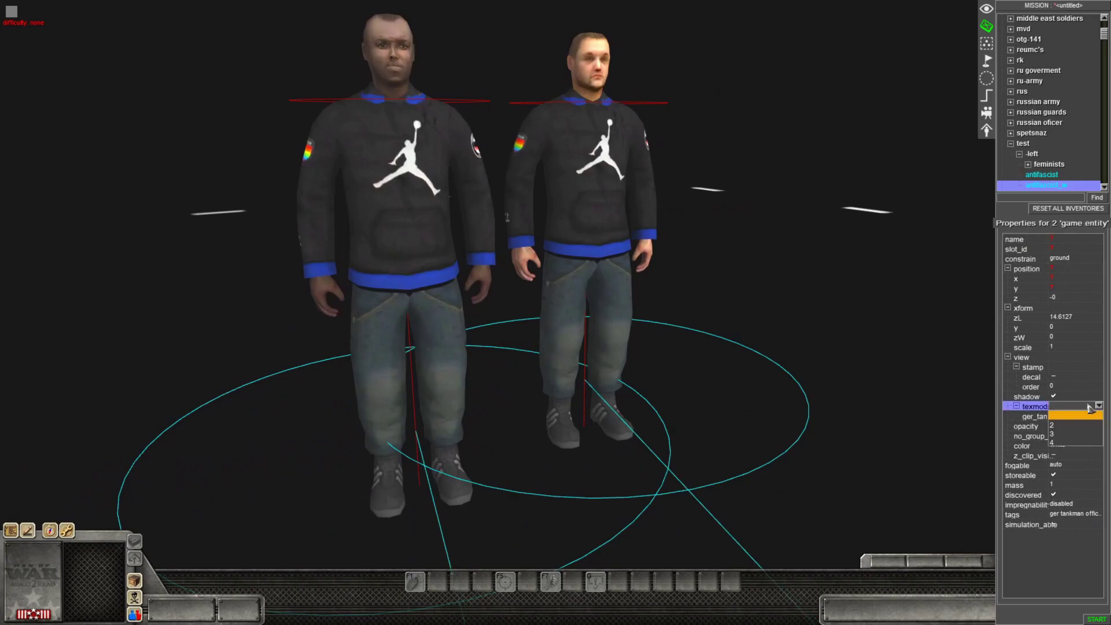
click(1085, 417)
- Delete both soldiers and exit the Mission Editor
scroll(1090, 408, down, 1)
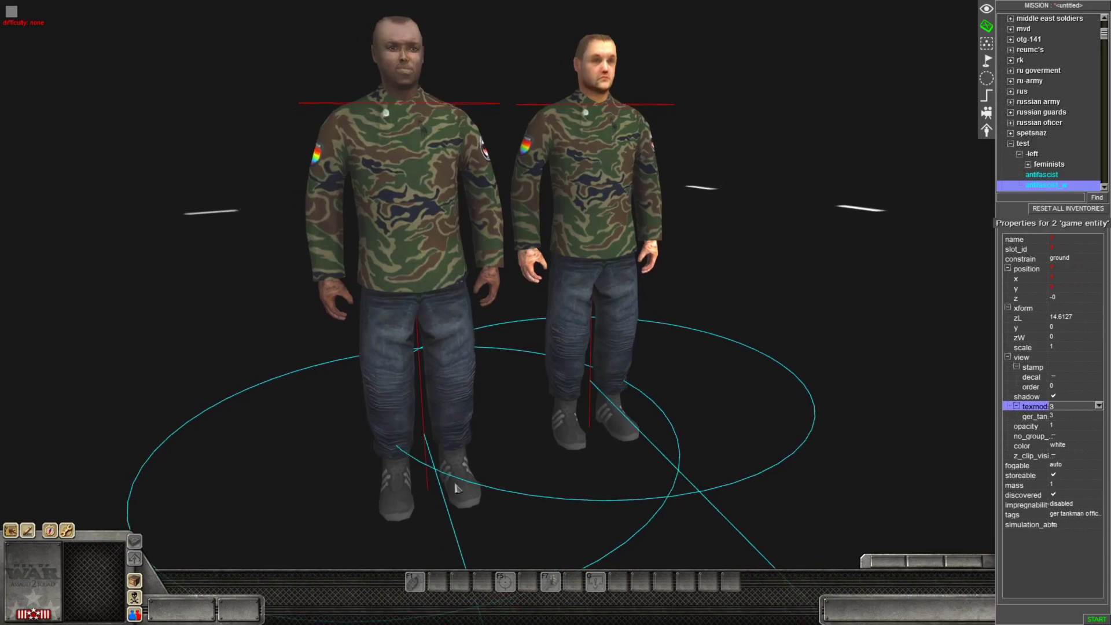
key(Delete)
scroll(1028, 447, down, 3)
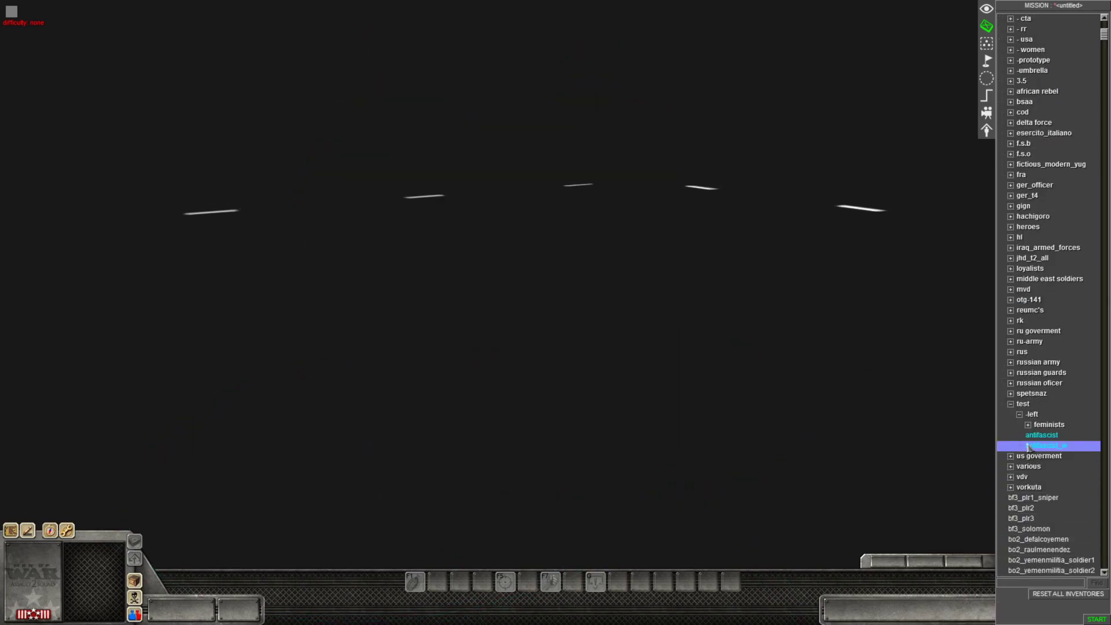
key(Escape)
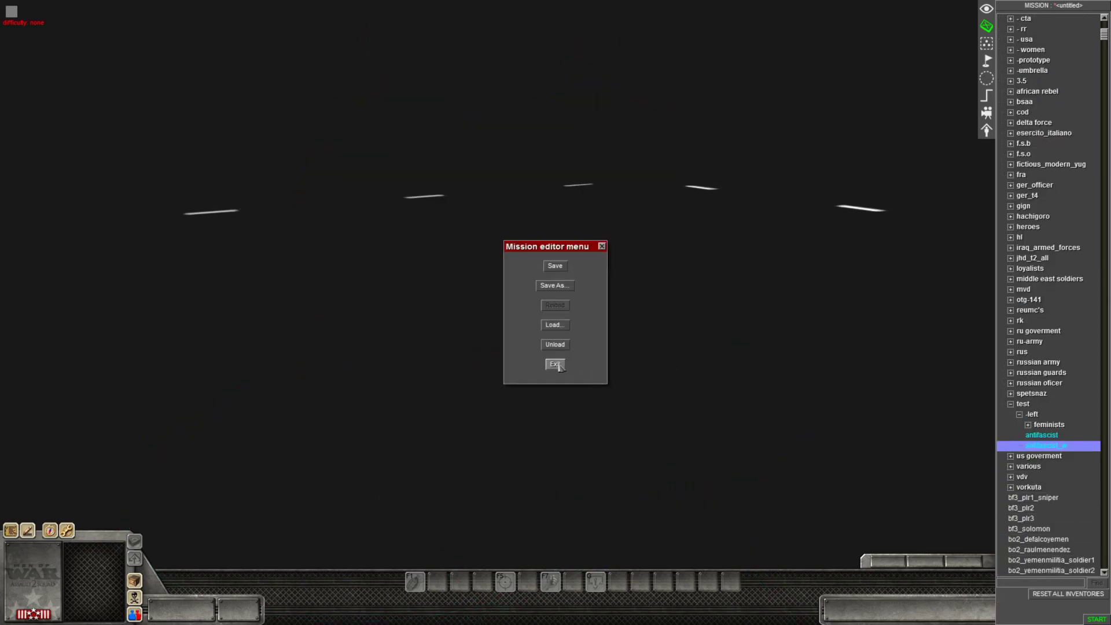
click(554, 364)
- Switch to redmanov's mod resource folder, select redmanov_fx.pak and look over the .pak archives
key(alt+Tab)
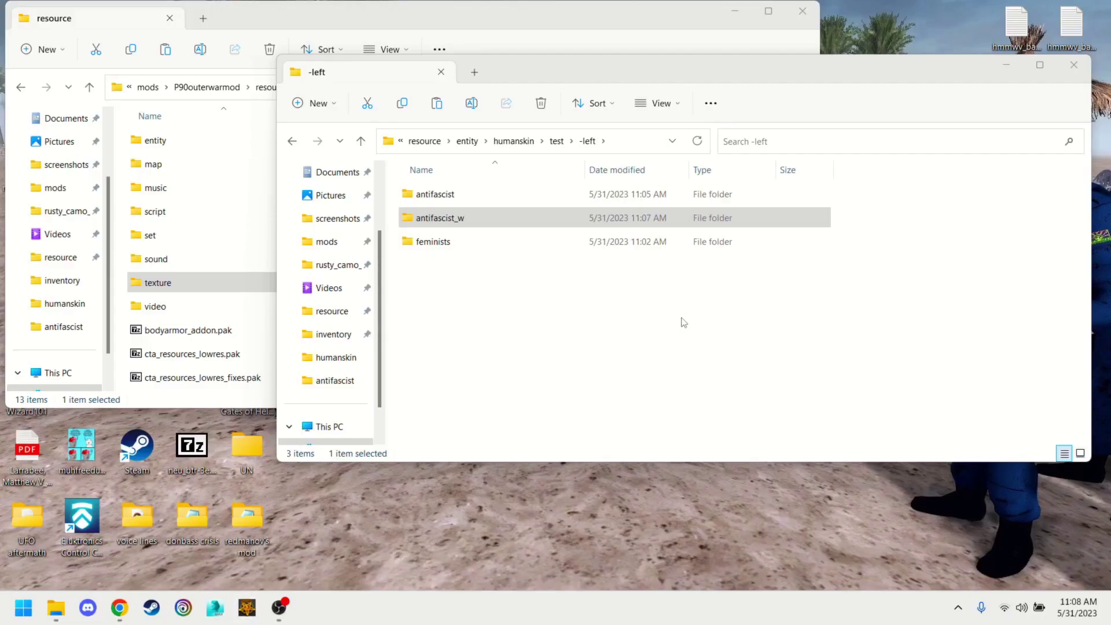
click(684, 323)
click(422, 141)
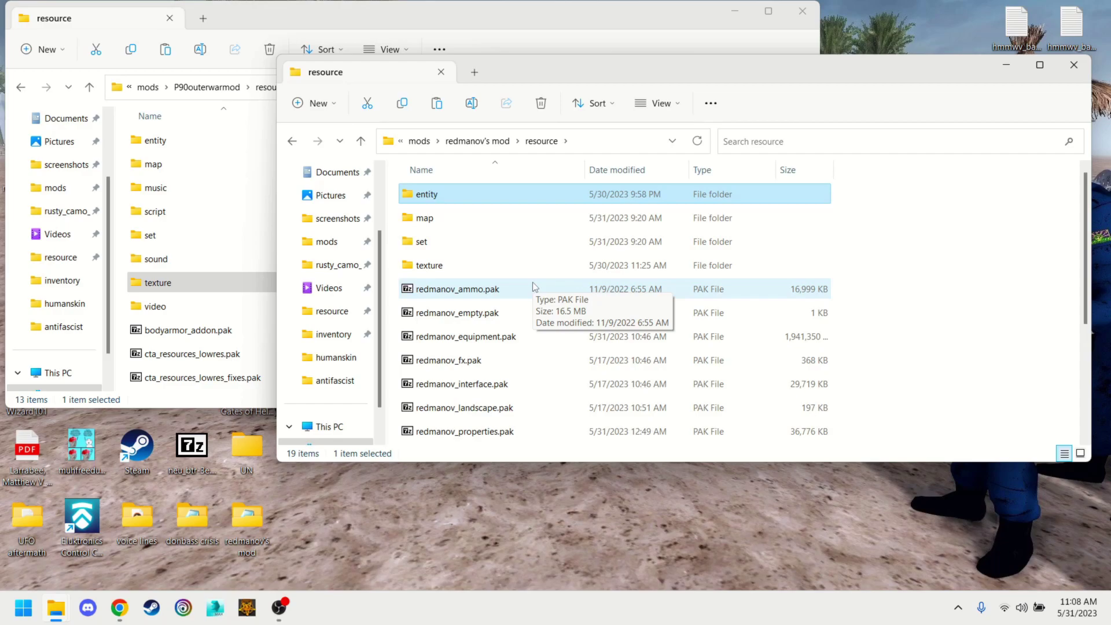
click(472, 361)
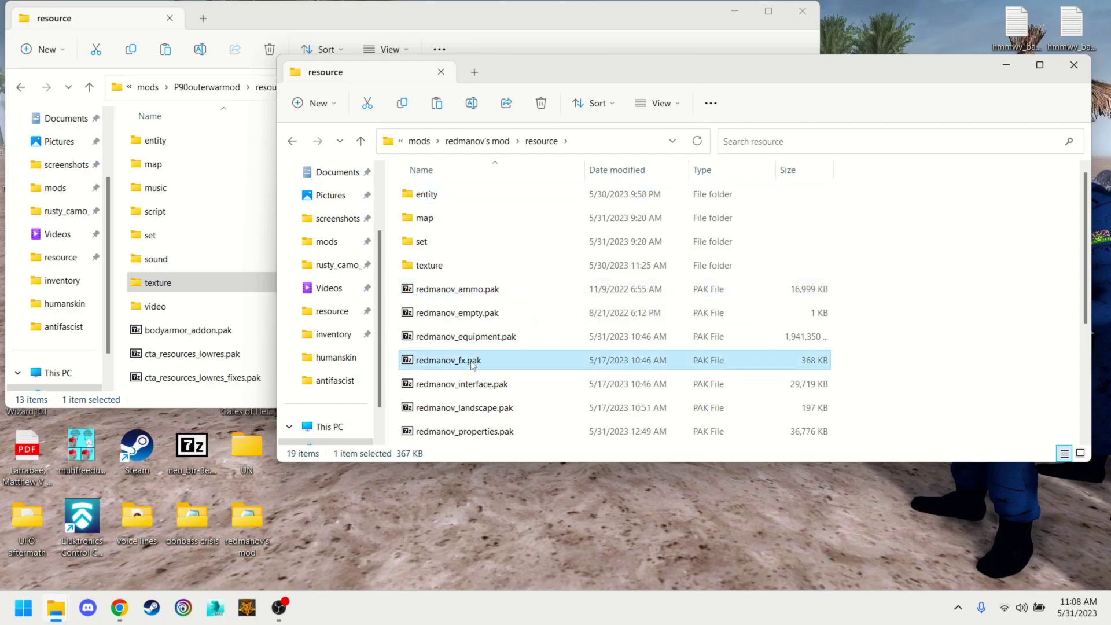
scroll(615, 315, down, 1)
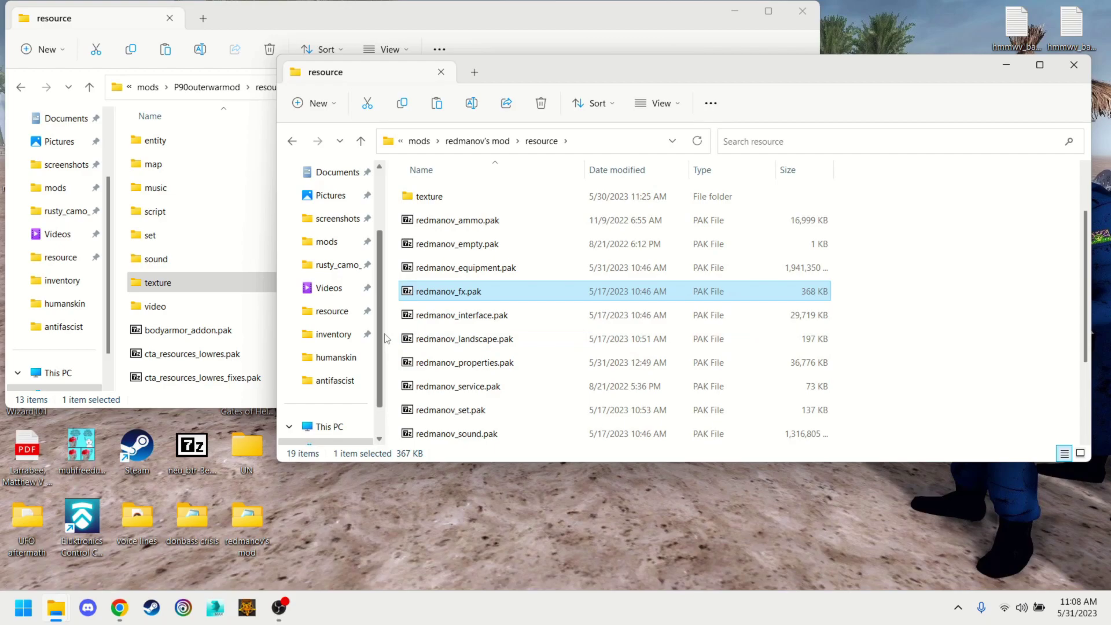
scroll(506, 367, down, 2)
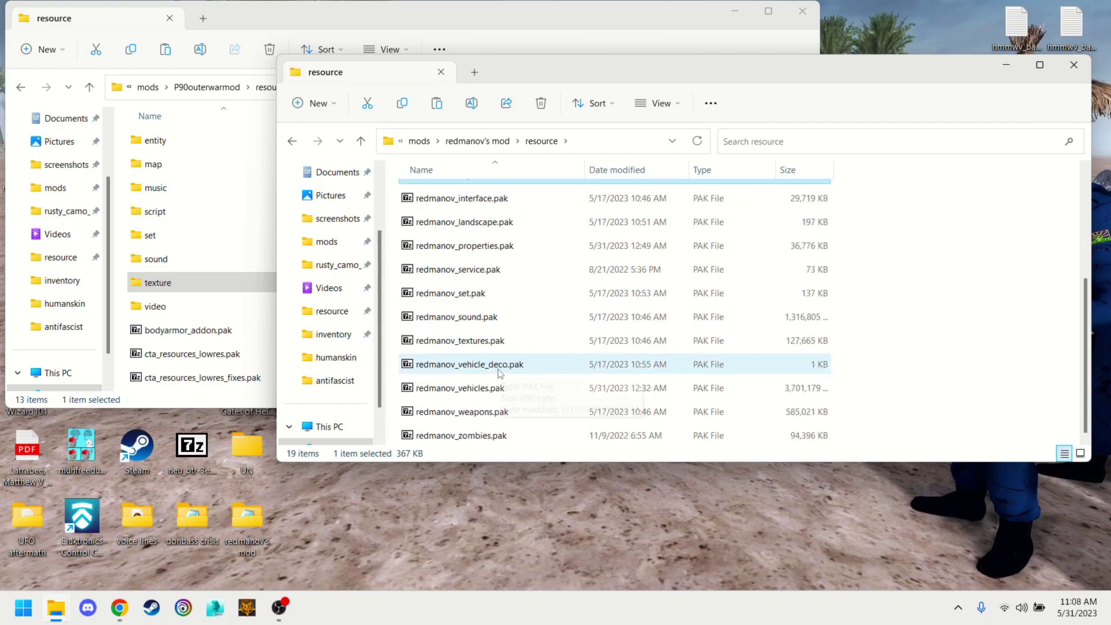
scroll(517, 199, up, 3)
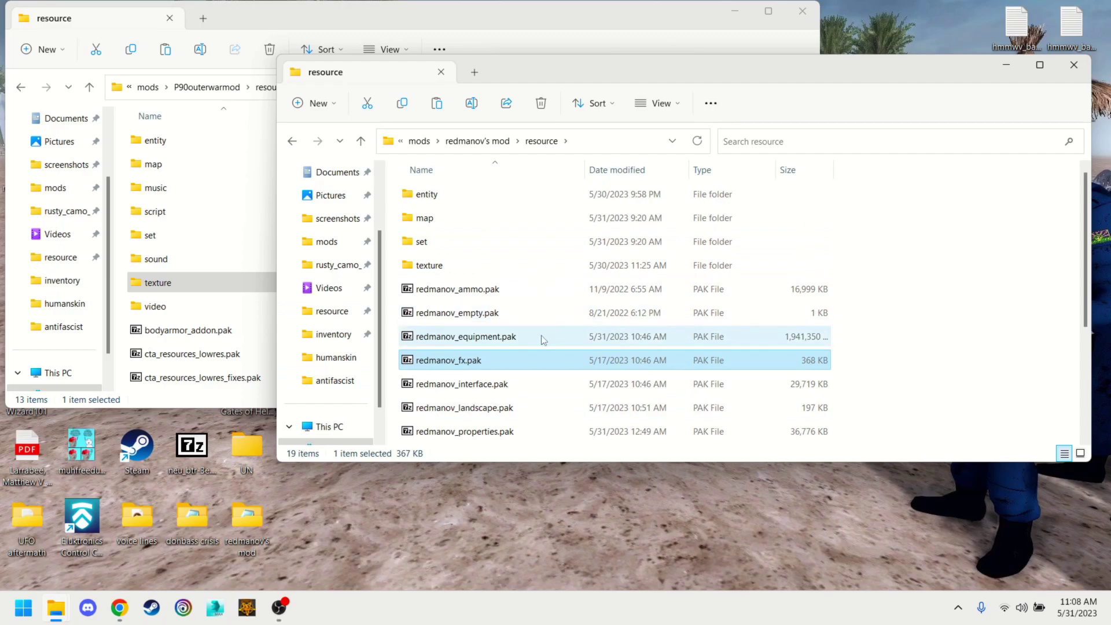
- Briefly open redmanov_equipment.pak, then browse the set and entity folders and return to resource
double_click(487, 337)
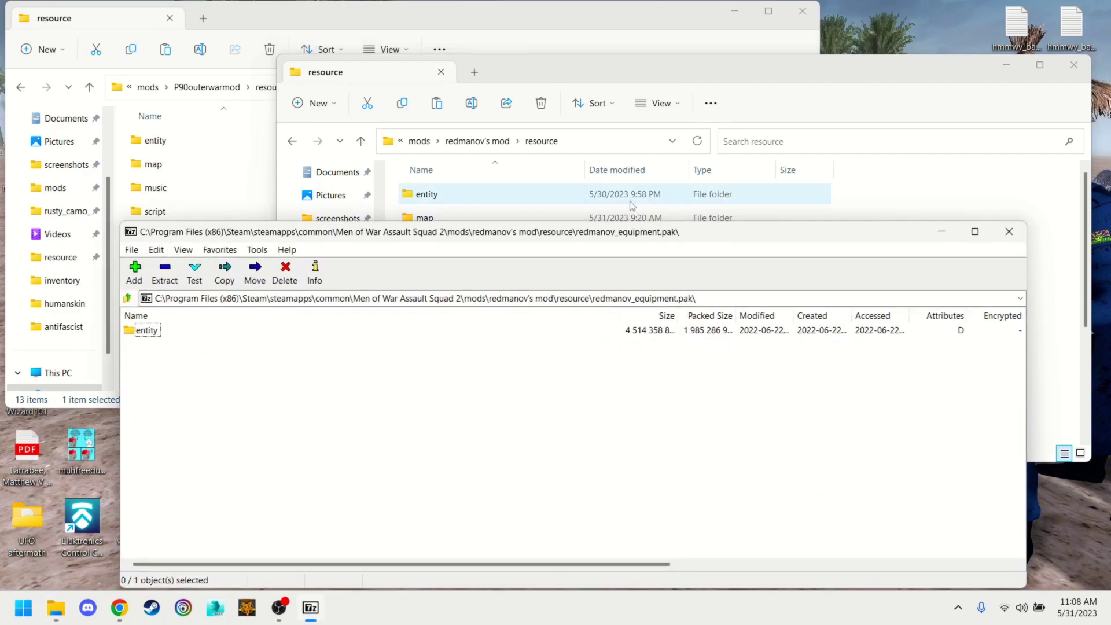
click(1008, 231)
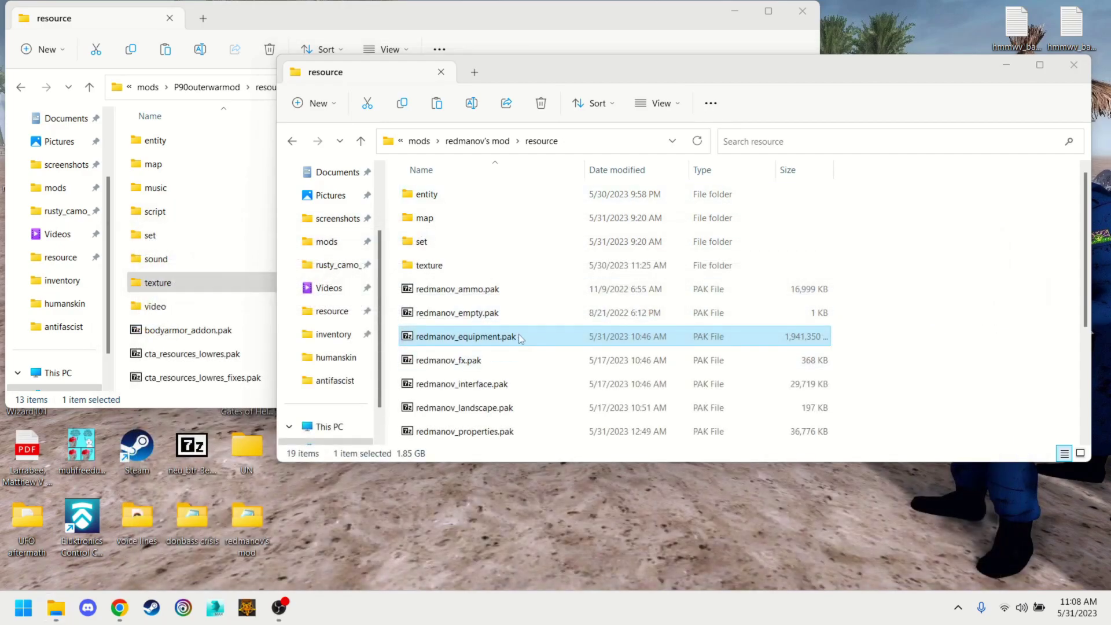
click(428, 242)
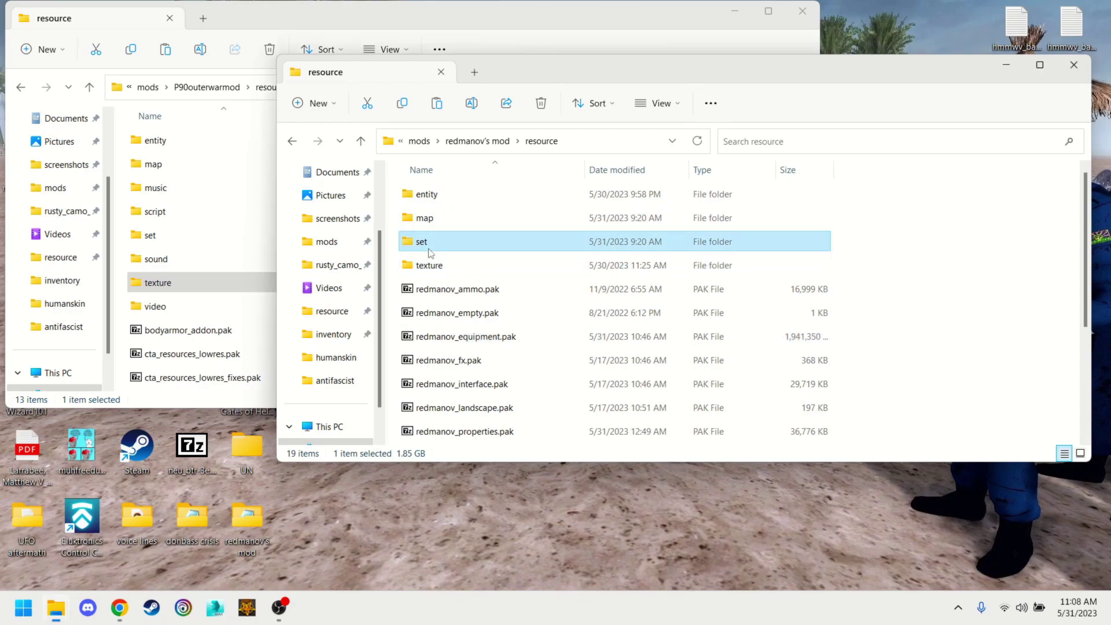
double_click(460, 197)
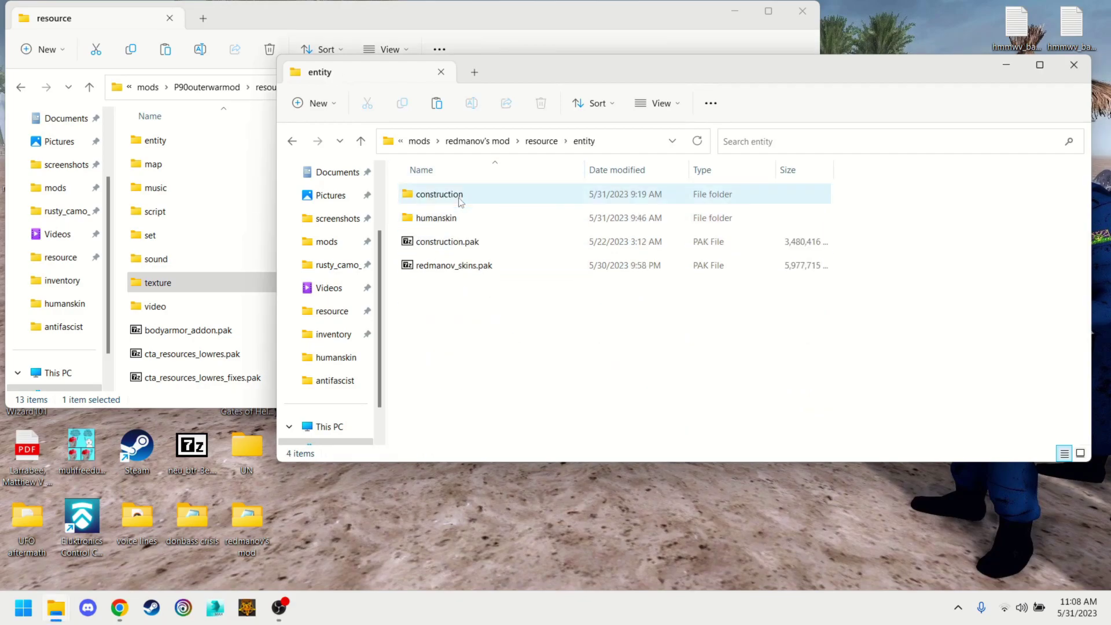
click(456, 142)
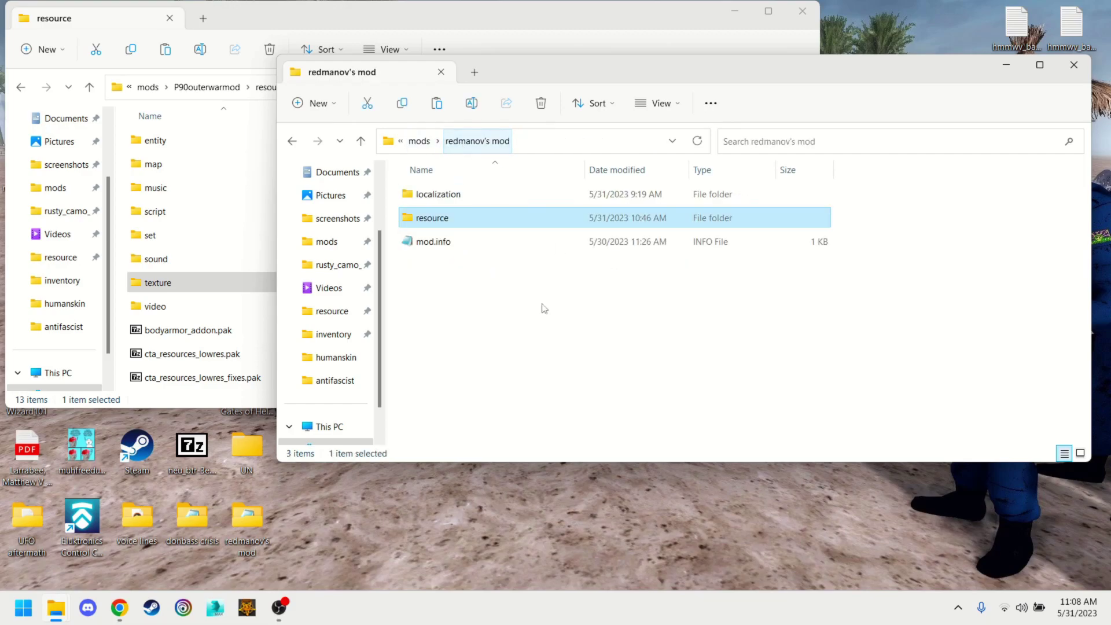
double_click(470, 224)
scroll(524, 335, down, 1)
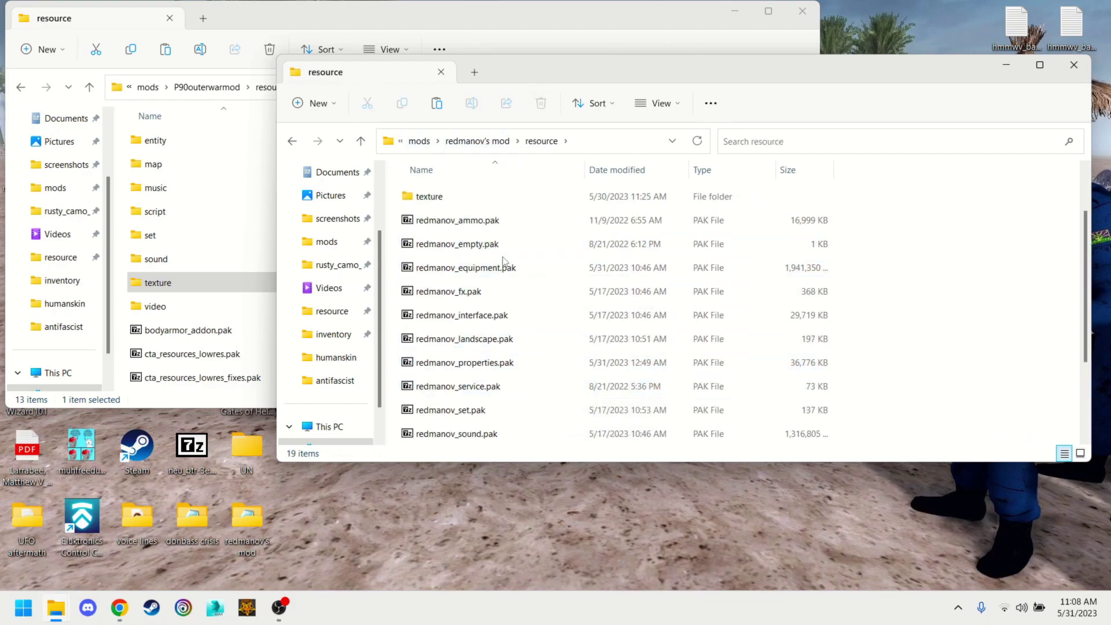
- Open redmanov_equipment.pak in 7-Zip at entity\inventory\-equipment\body\Army
double_click(485, 269)
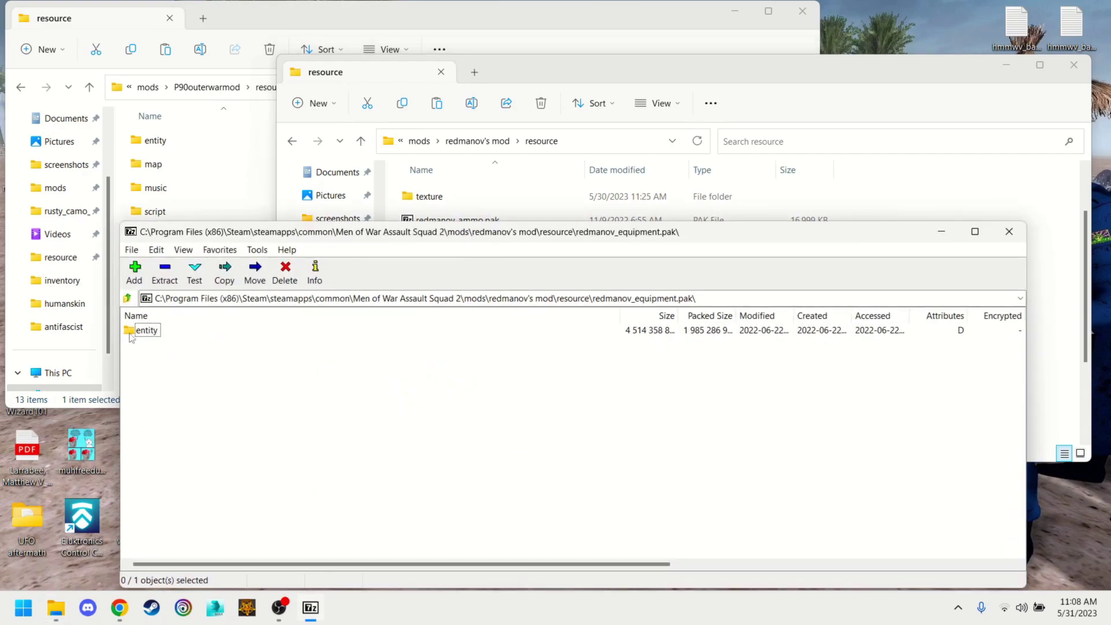
double_click(132, 332)
double_click(134, 332)
double_click(146, 331)
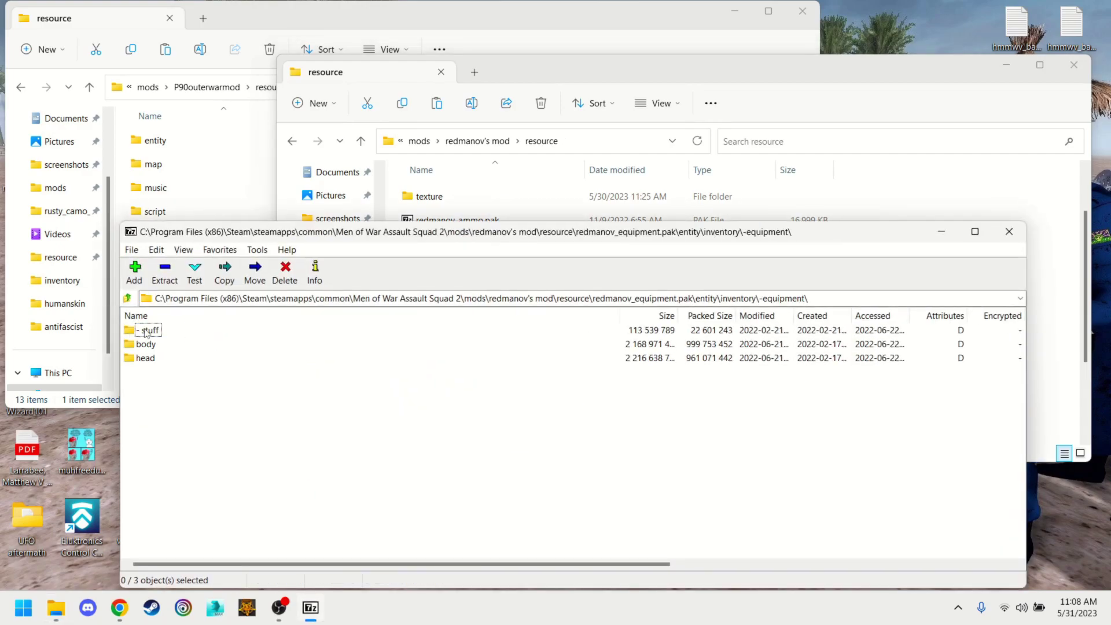
double_click(146, 345)
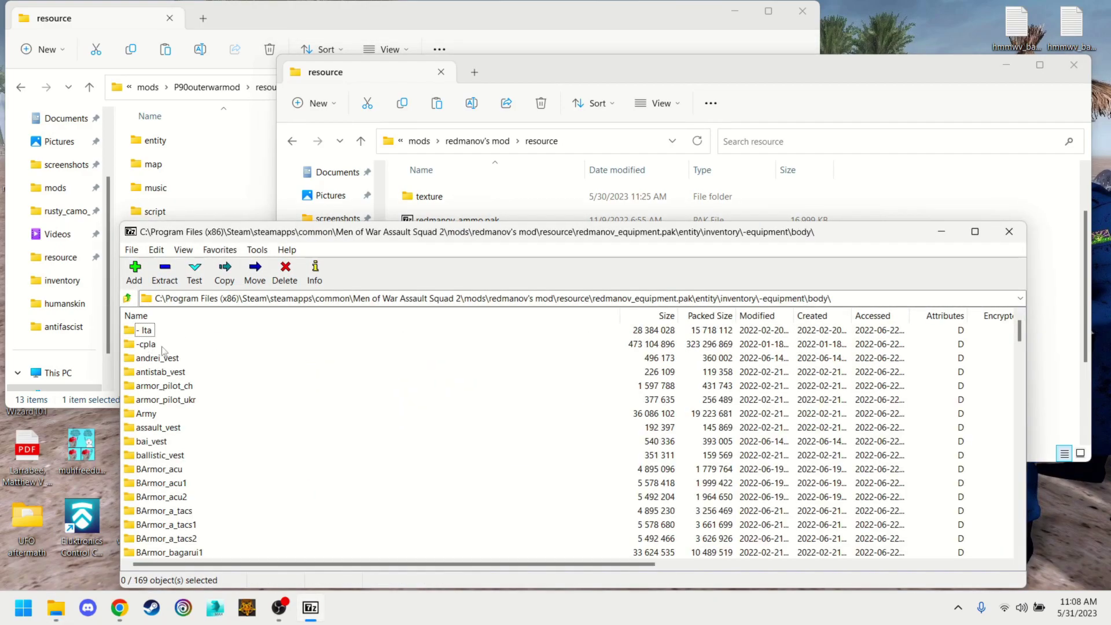
double_click(151, 413)
- Minimize the redmanov window and open P90outerwarmod's resource\entity folder
click(986, 165)
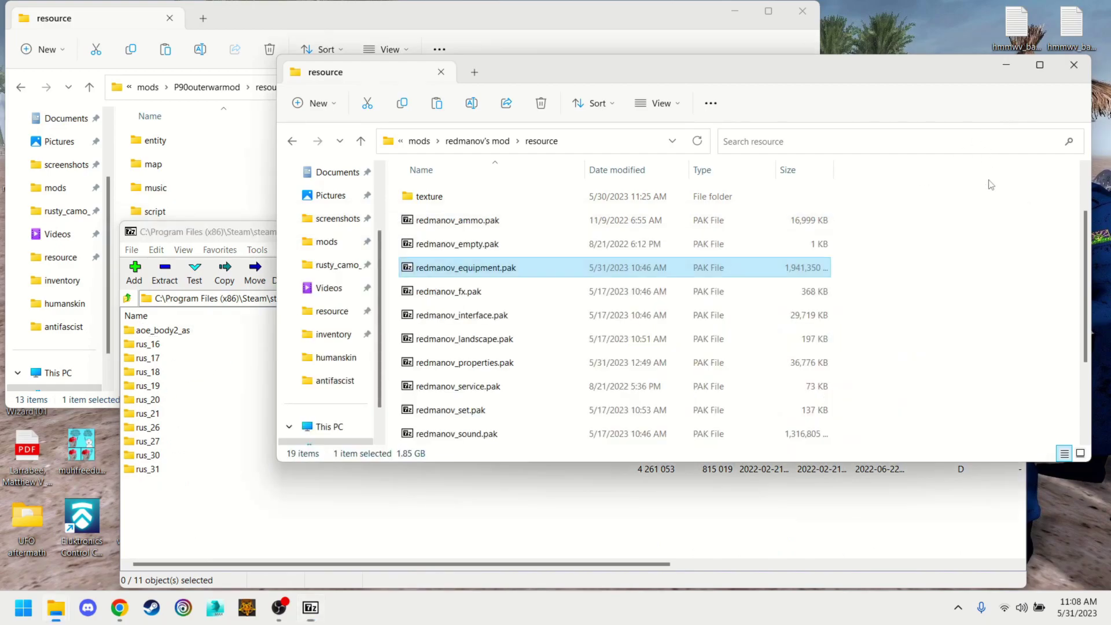
click(1006, 65)
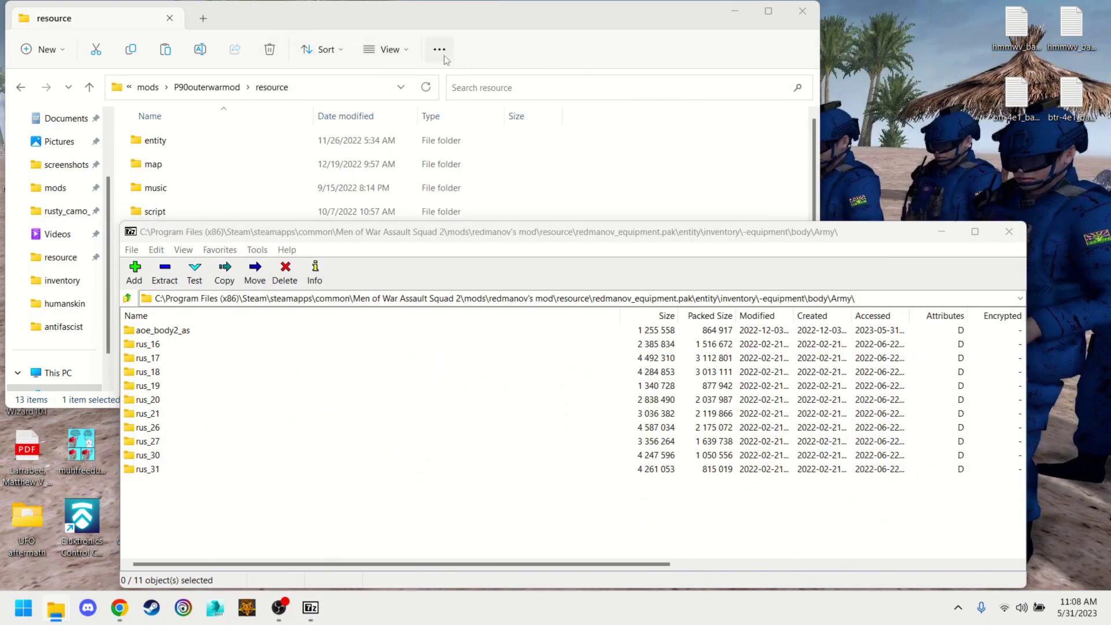
click(181, 92)
double_click(193, 179)
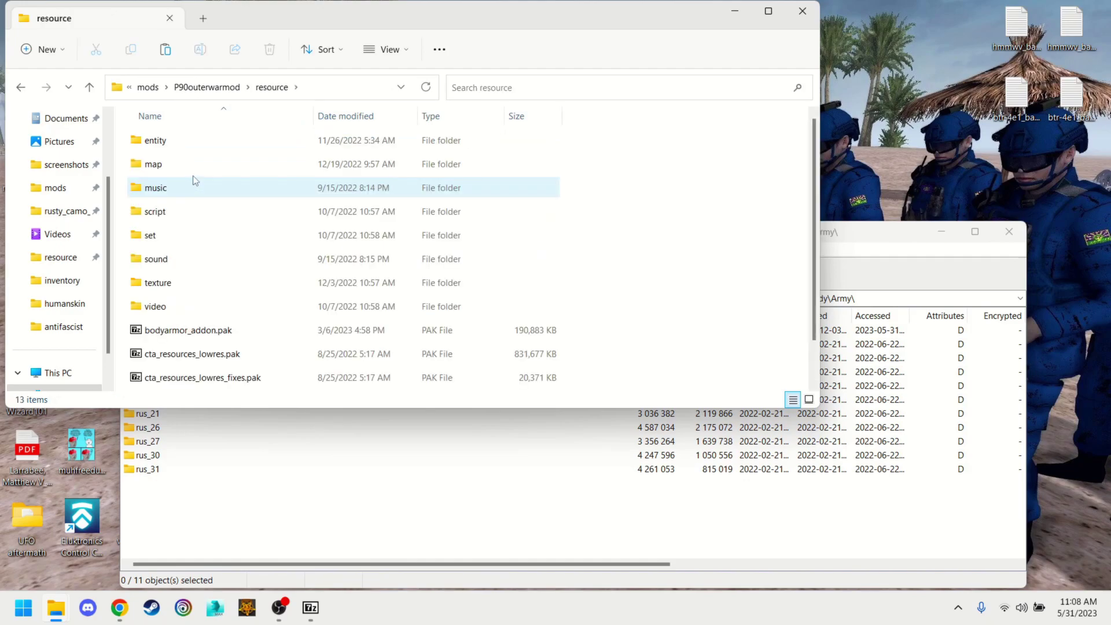
double_click(161, 143)
scroll(194, 286, down, 2)
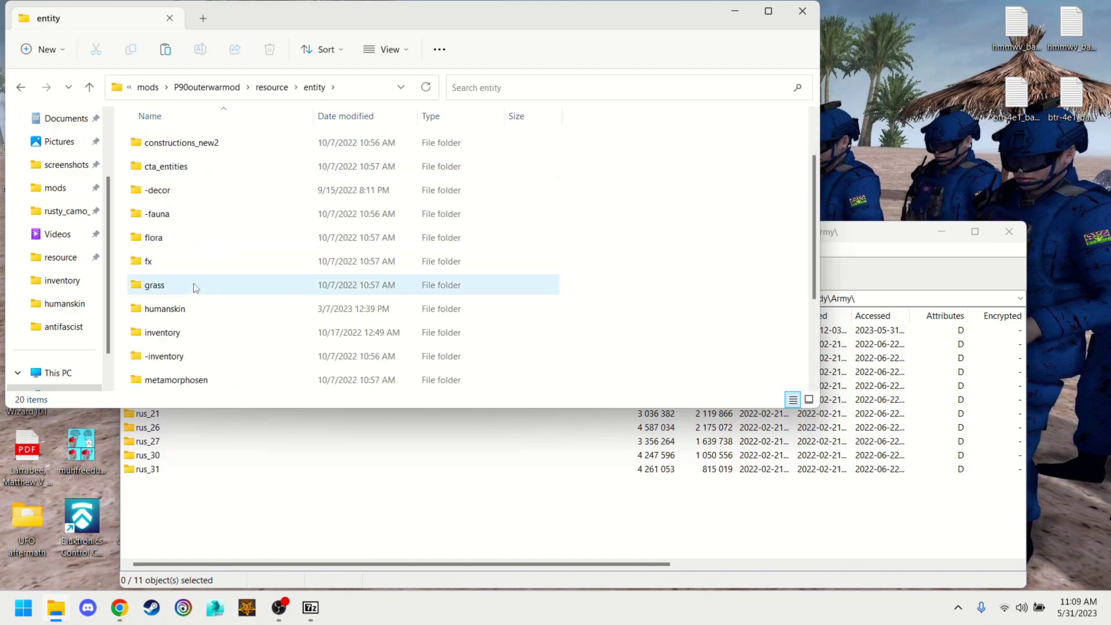
double_click(193, 286)
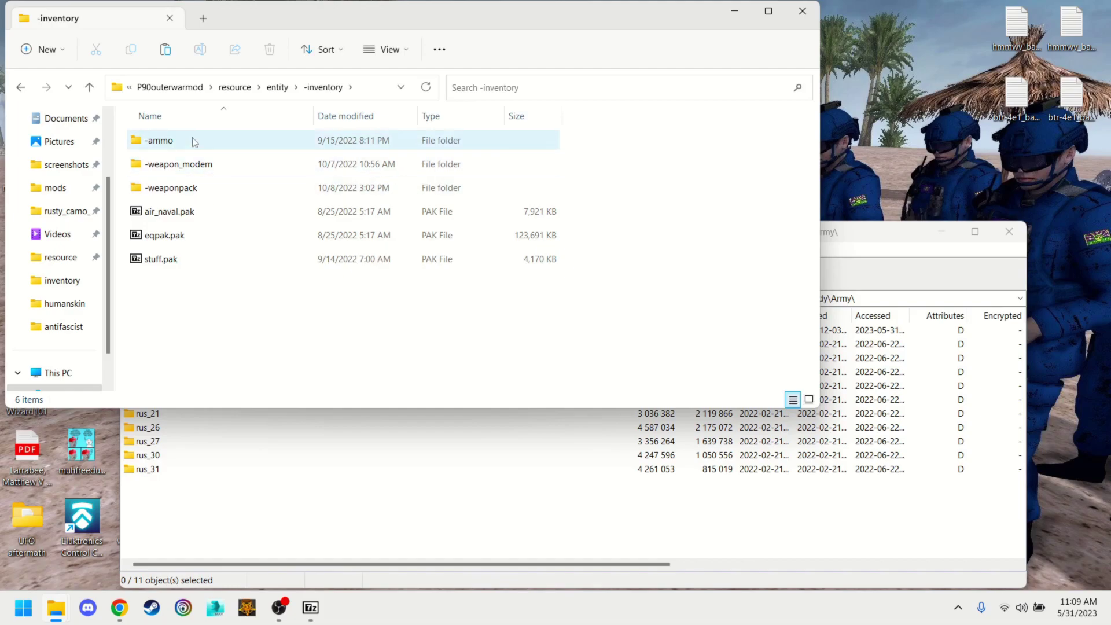
click(278, 87)
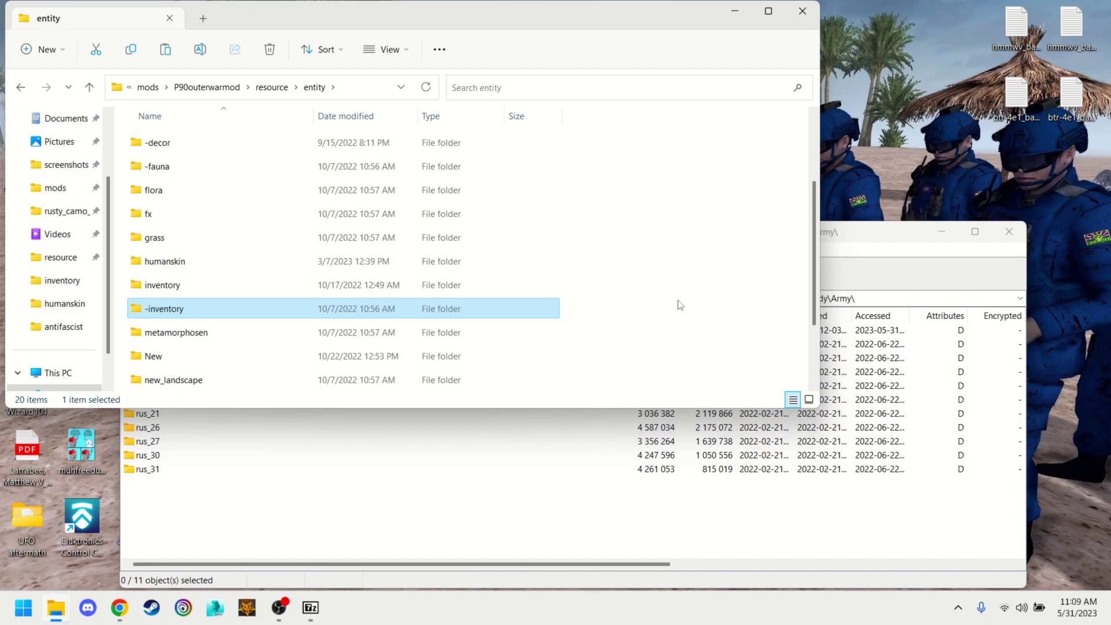
- Go through inventory, -equipment and body into the aoe folder and scan its list
click(300, 284)
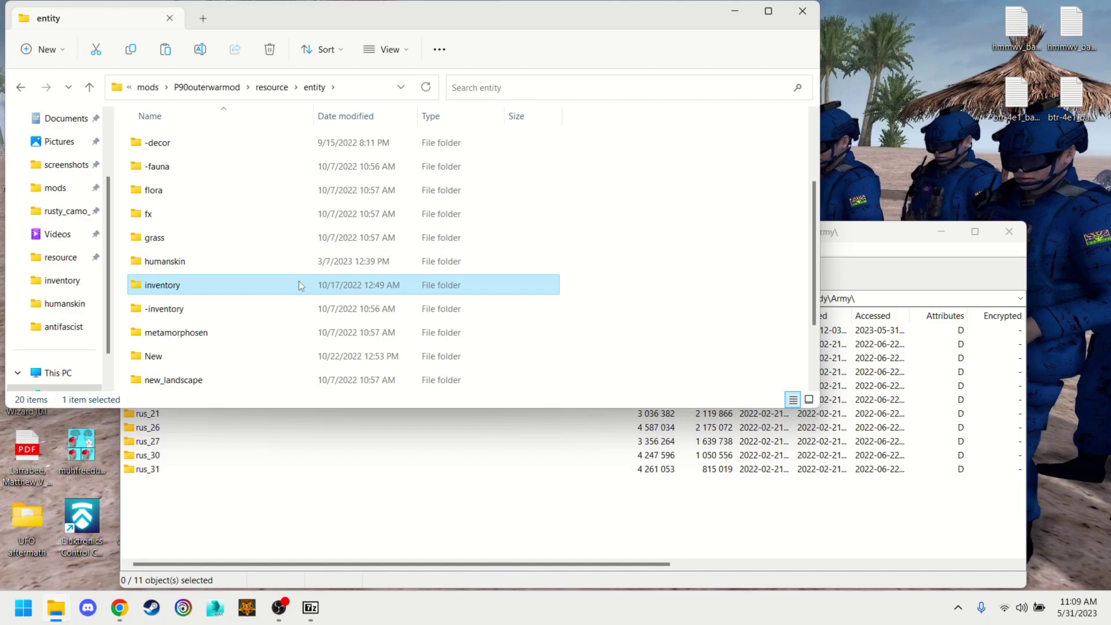
double_click(299, 283)
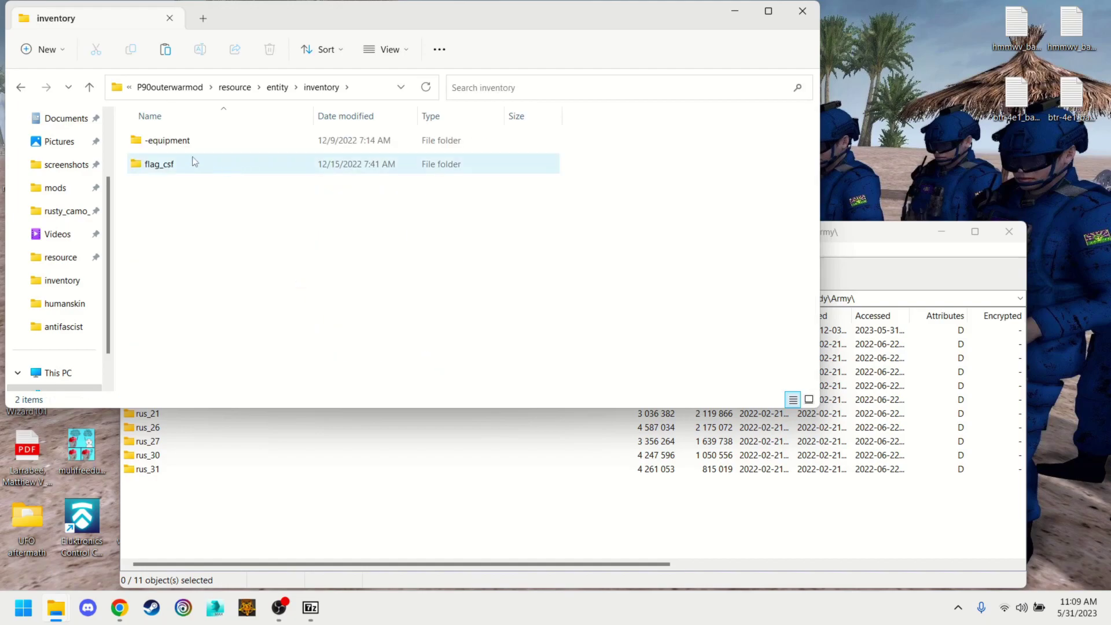
double_click(183, 149)
double_click(182, 150)
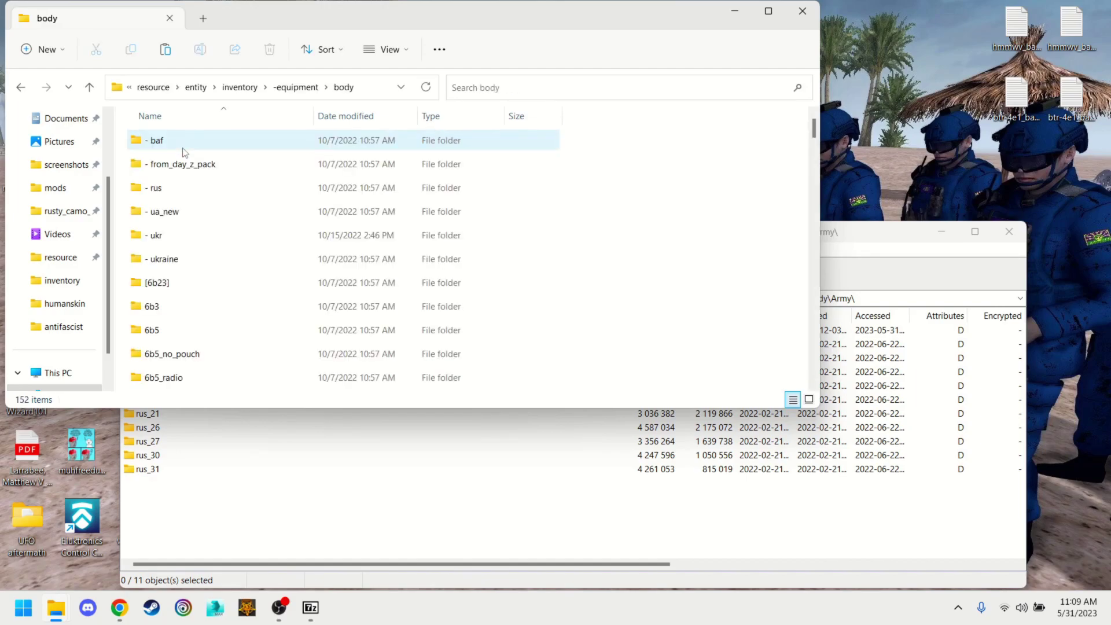
scroll(198, 309, down, 3)
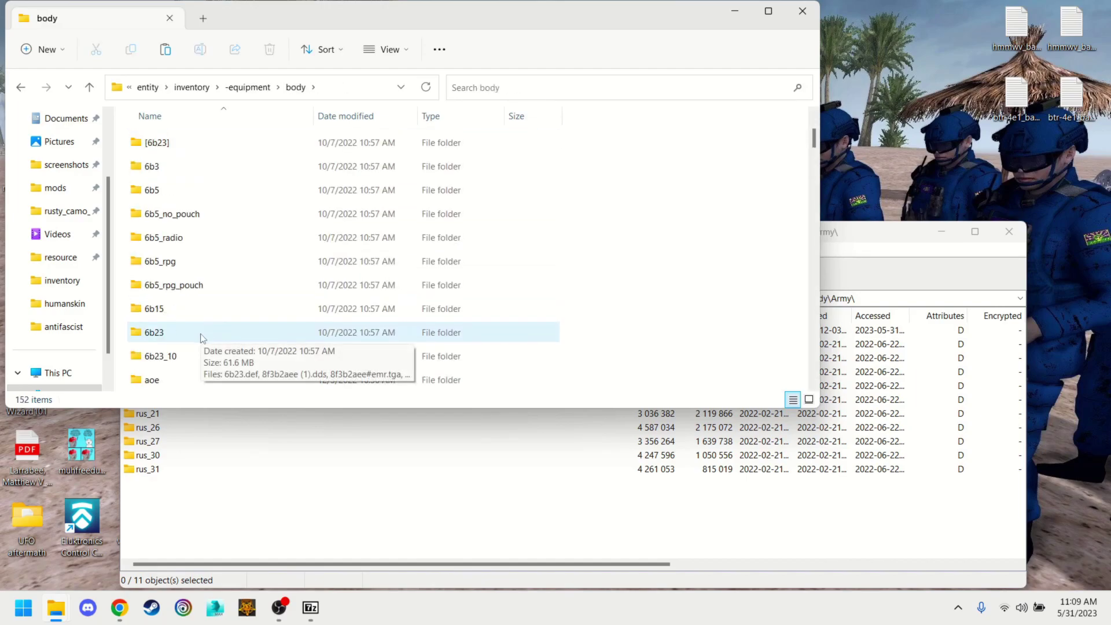
double_click(199, 309)
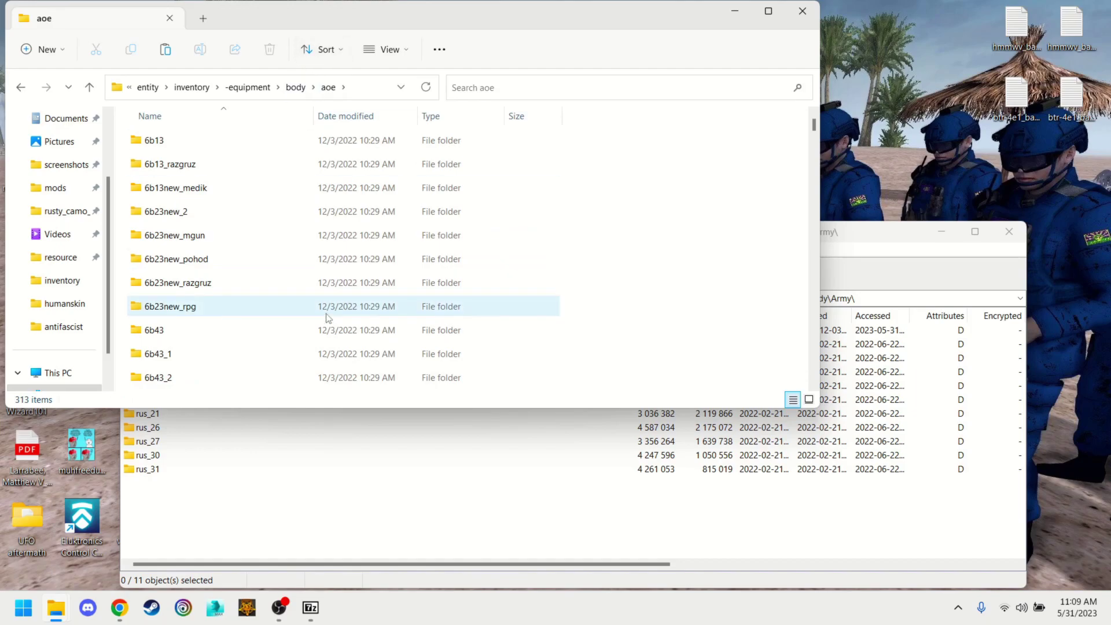
scroll(314, 282, down, 4)
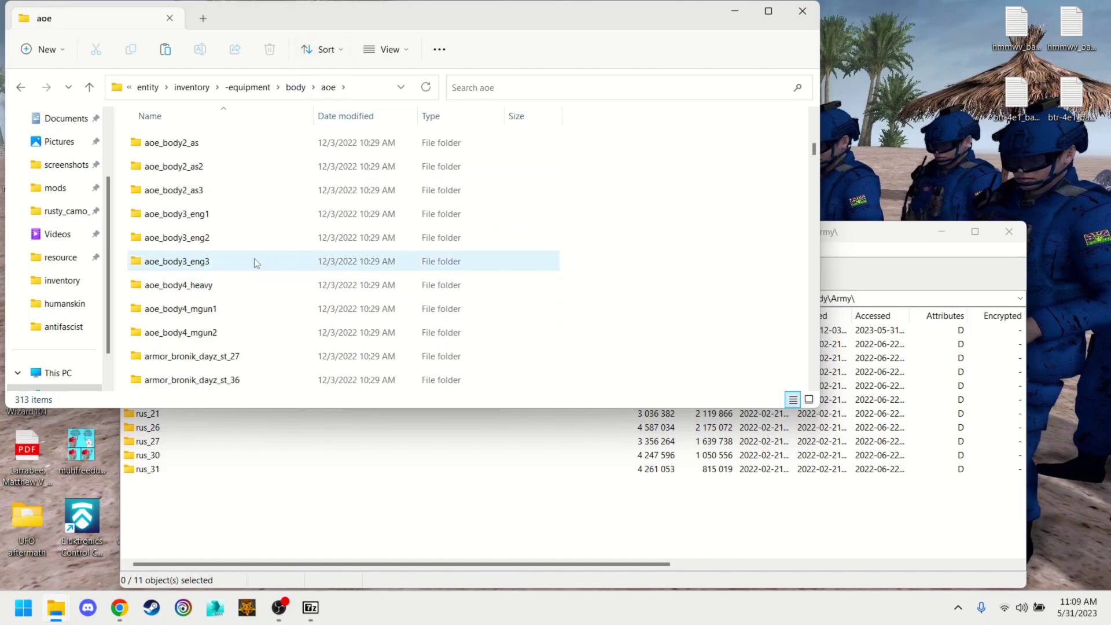
scroll(221, 253, up, 1)
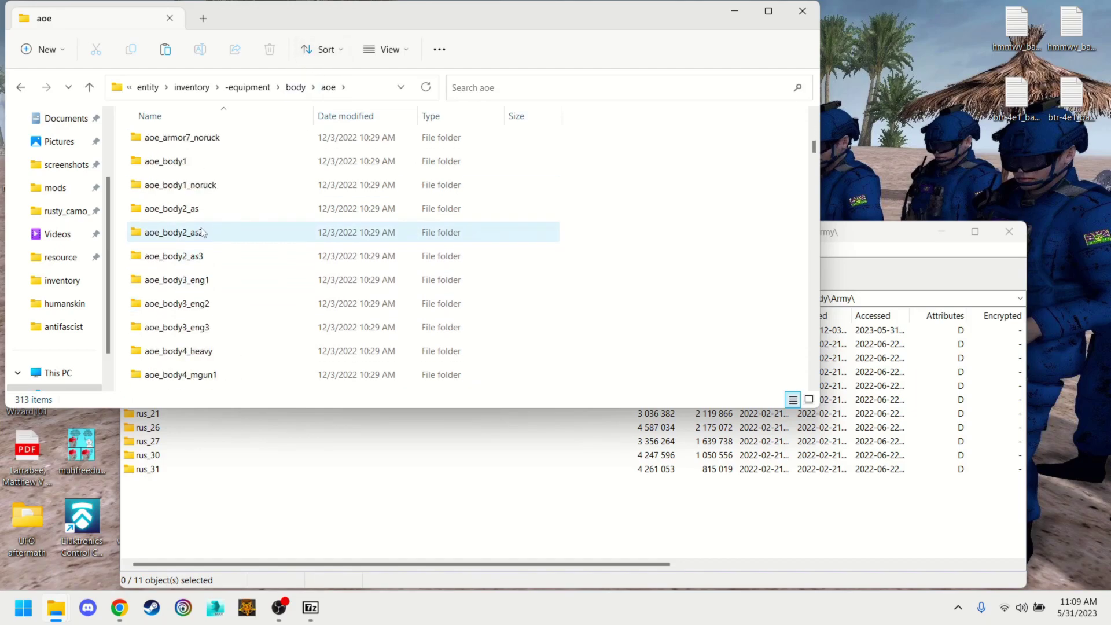
- Inspect the aoe_body2_as2 and aoe_body4_mgun2 folders, reading material_#32.mtl
double_click(202, 233)
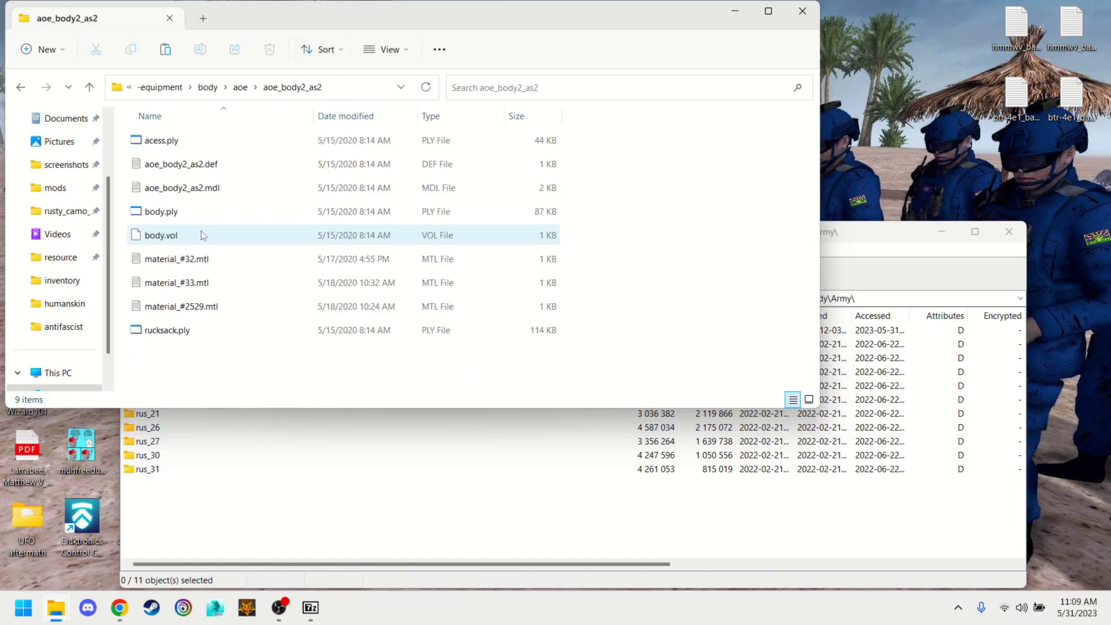
click(254, 88)
click(241, 87)
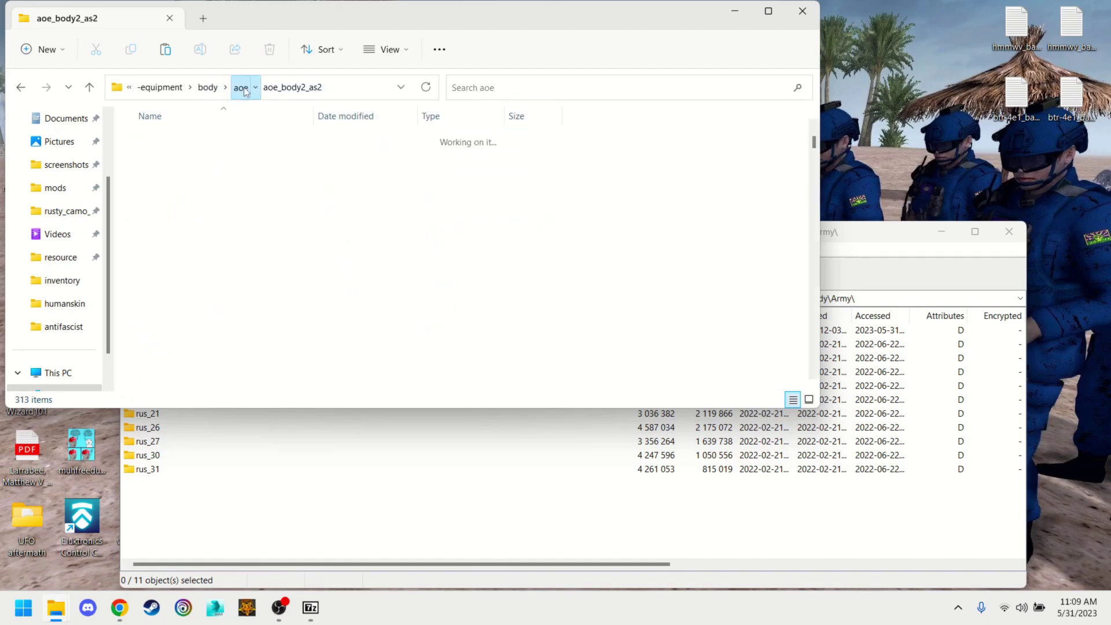
scroll(194, 329, down, 3)
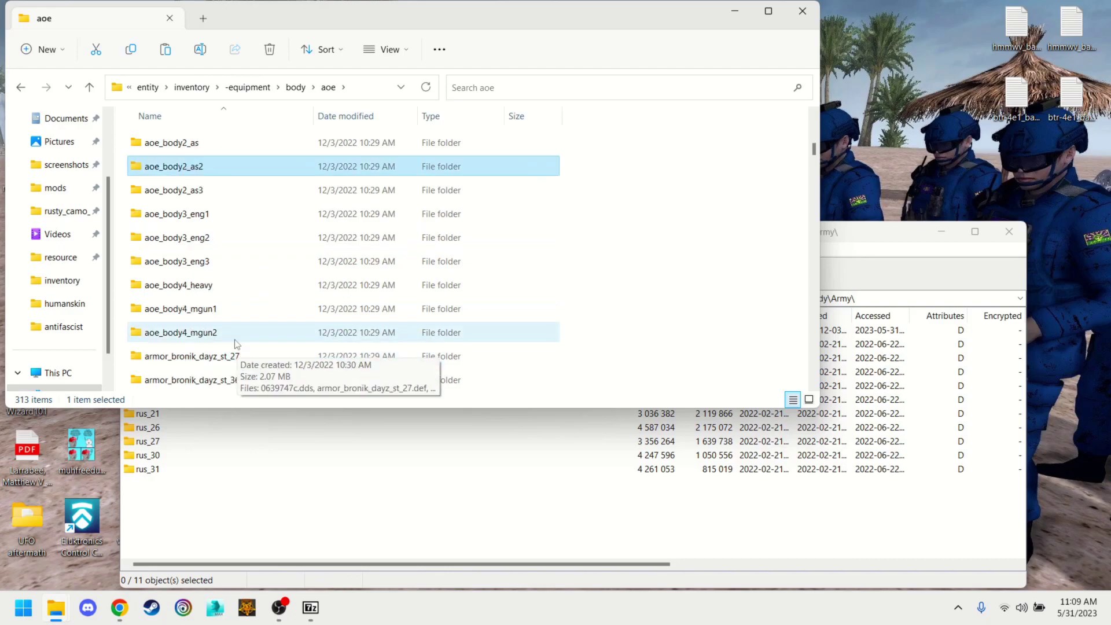
double_click(200, 261)
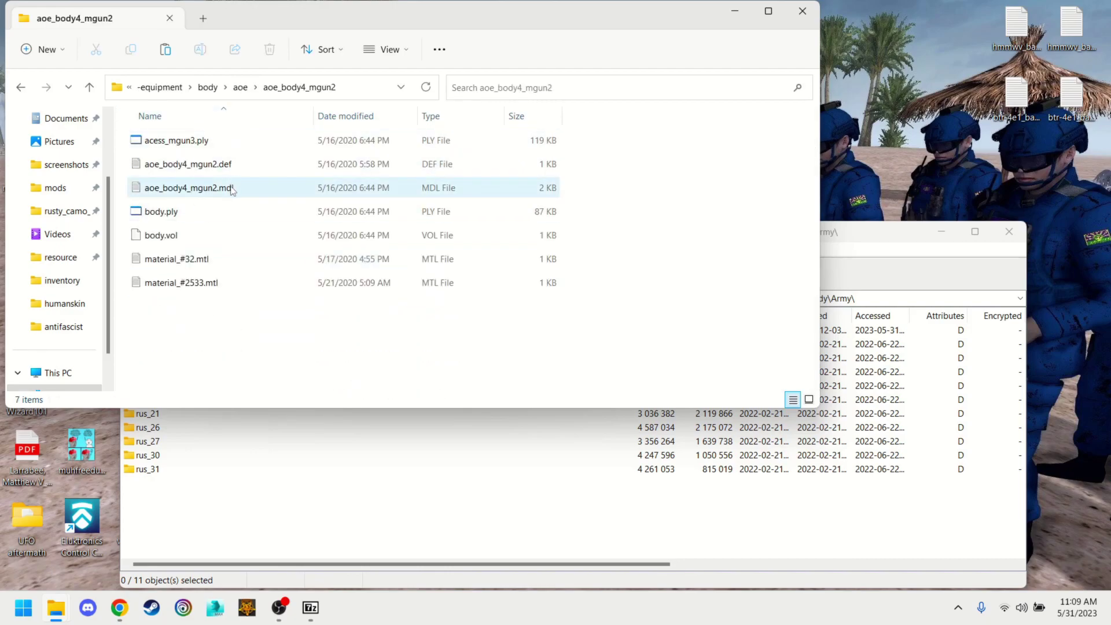
double_click(204, 262)
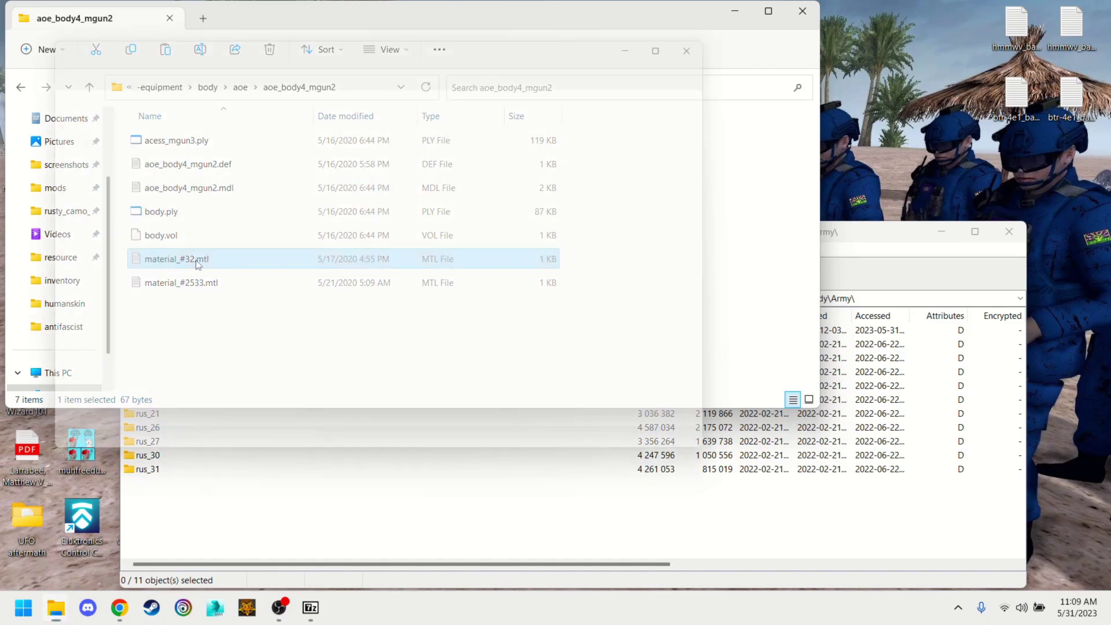
click(721, 34)
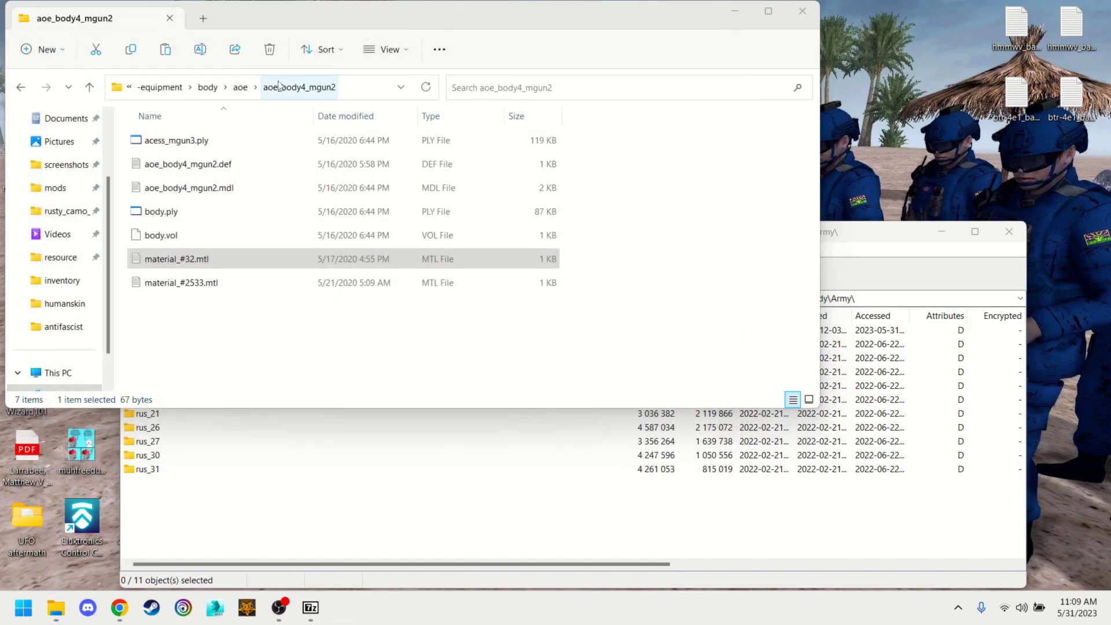
- Return to the aoe folder and open bf3_rusass_armor
click(238, 87)
scroll(245, 280, down, 6)
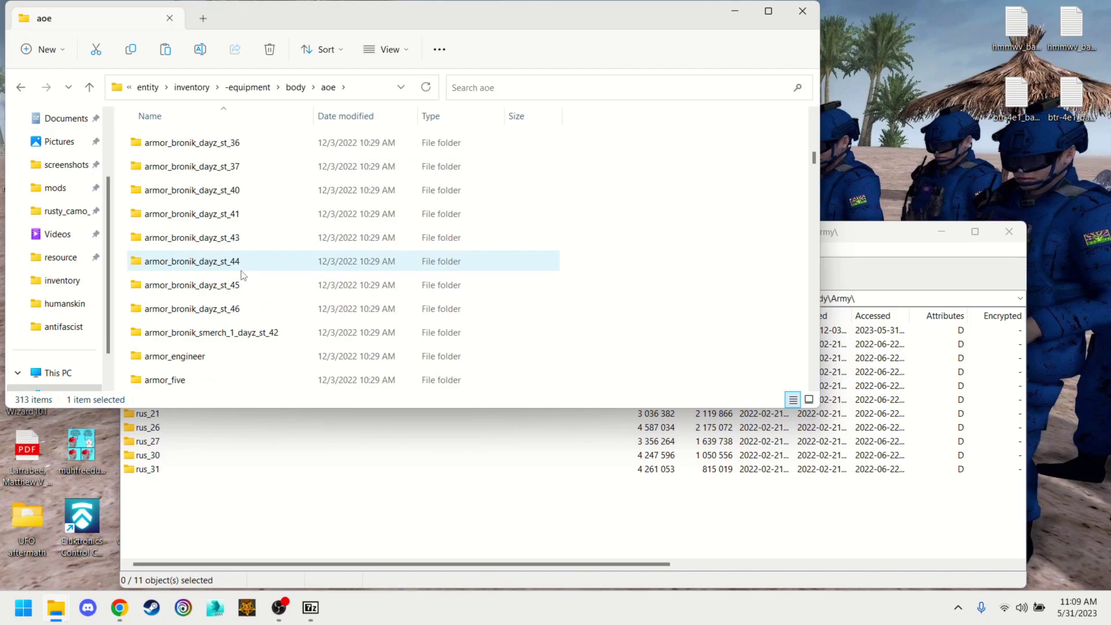
scroll(244, 274, down, 2)
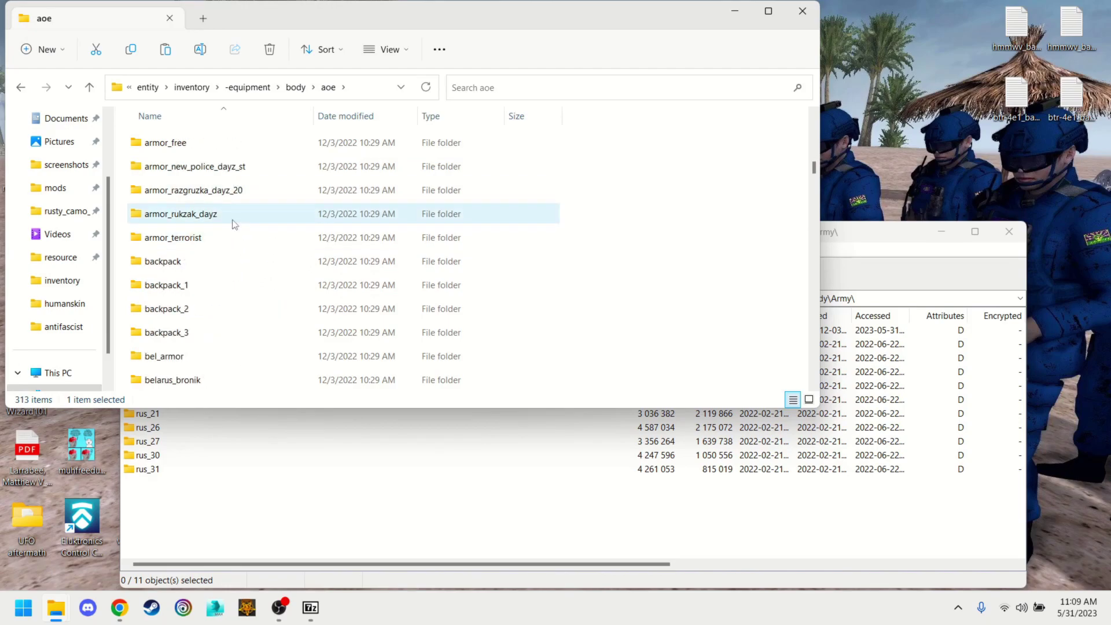
scroll(232, 254, down, 2)
scroll(232, 268, down, 1)
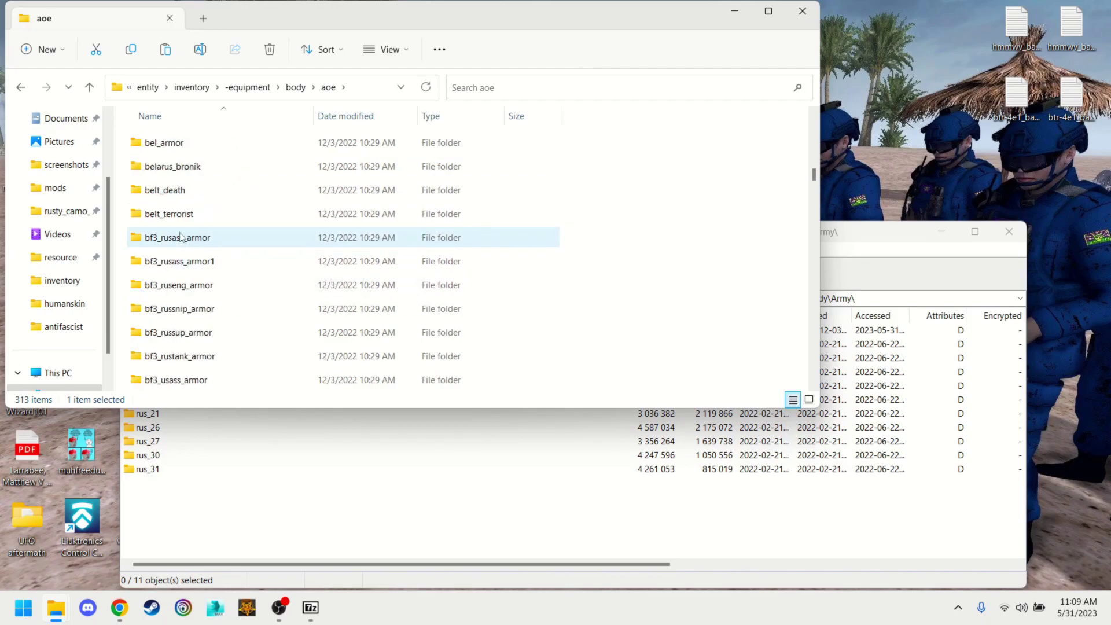
double_click(211, 238)
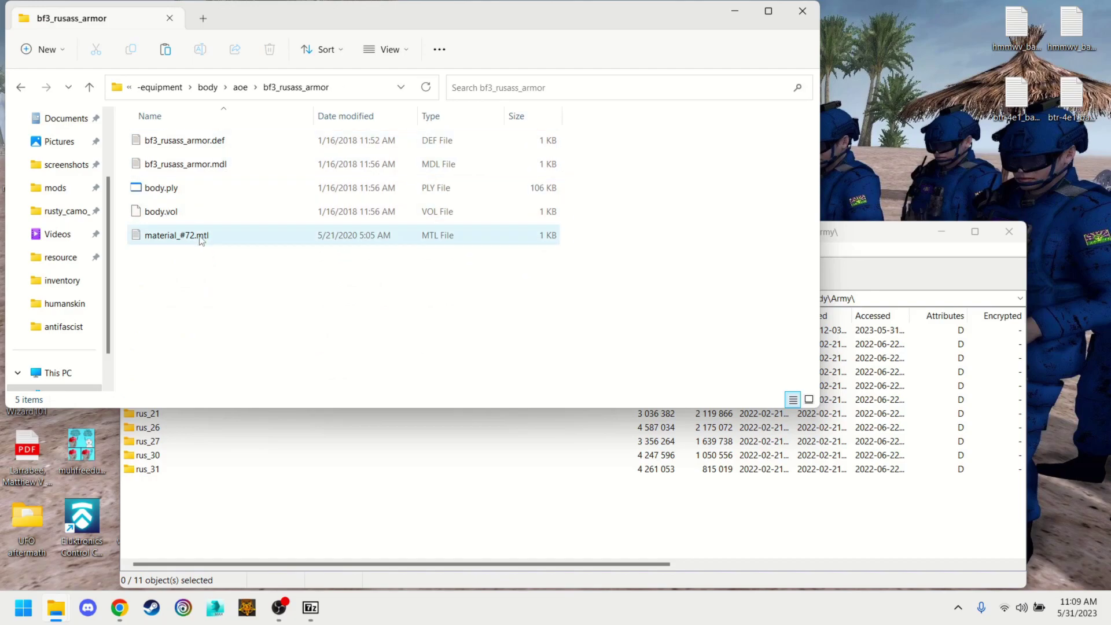
- Read bf3_rusass_armor's material_#72.mtl and return to the aoe folder
double_click(200, 236)
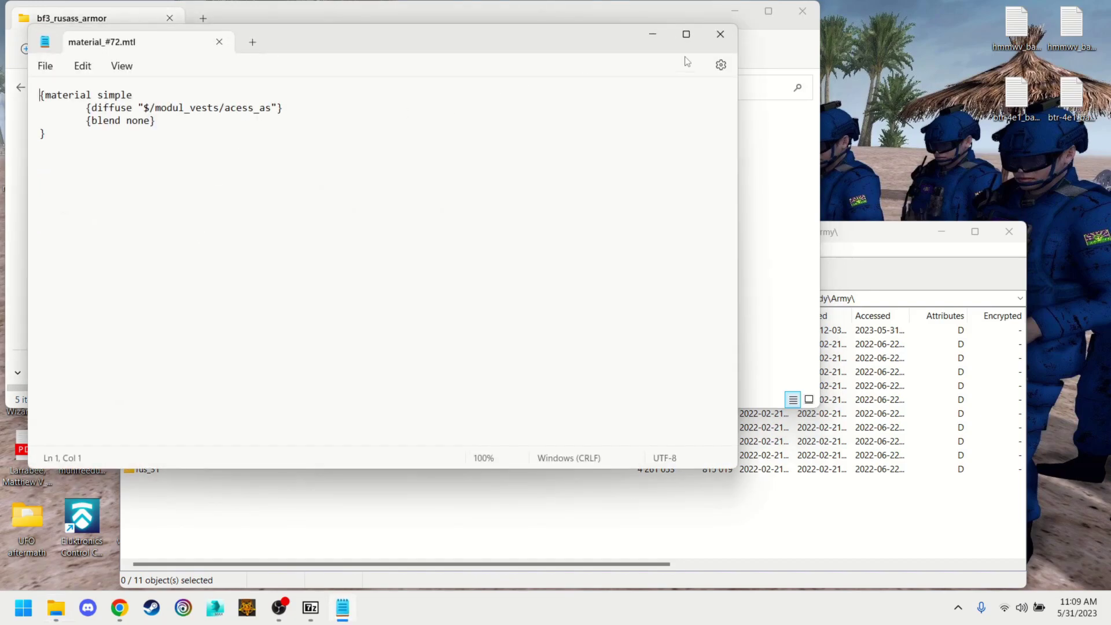
click(719, 36)
click(246, 88)
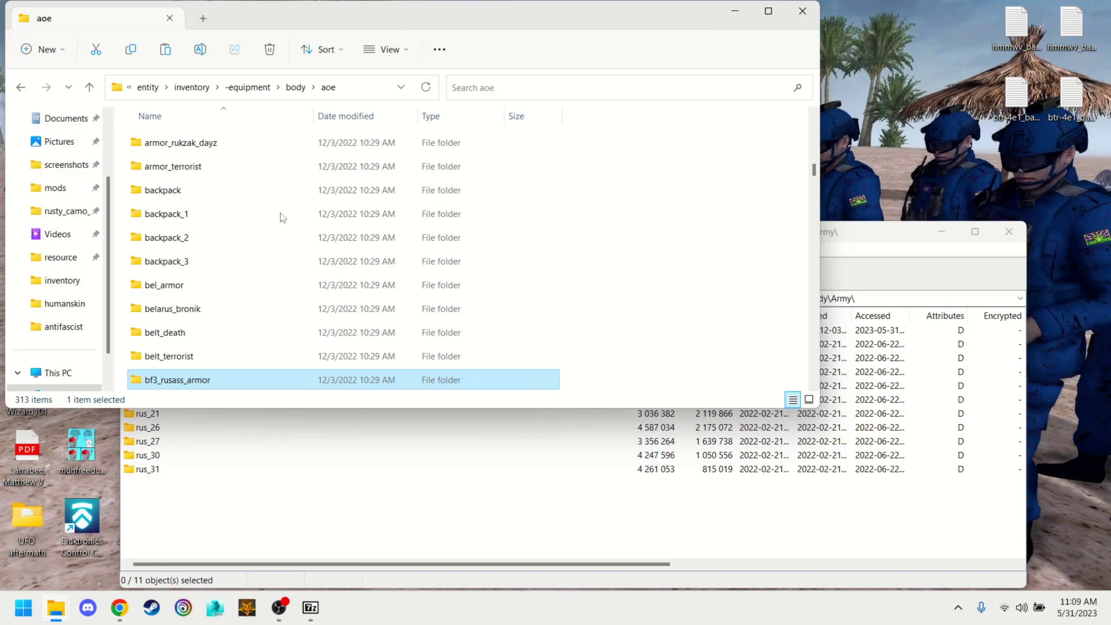
- Copy the bf3_rusass_armor folder into the archive's Army folder, confirming the copy
click(216, 429)
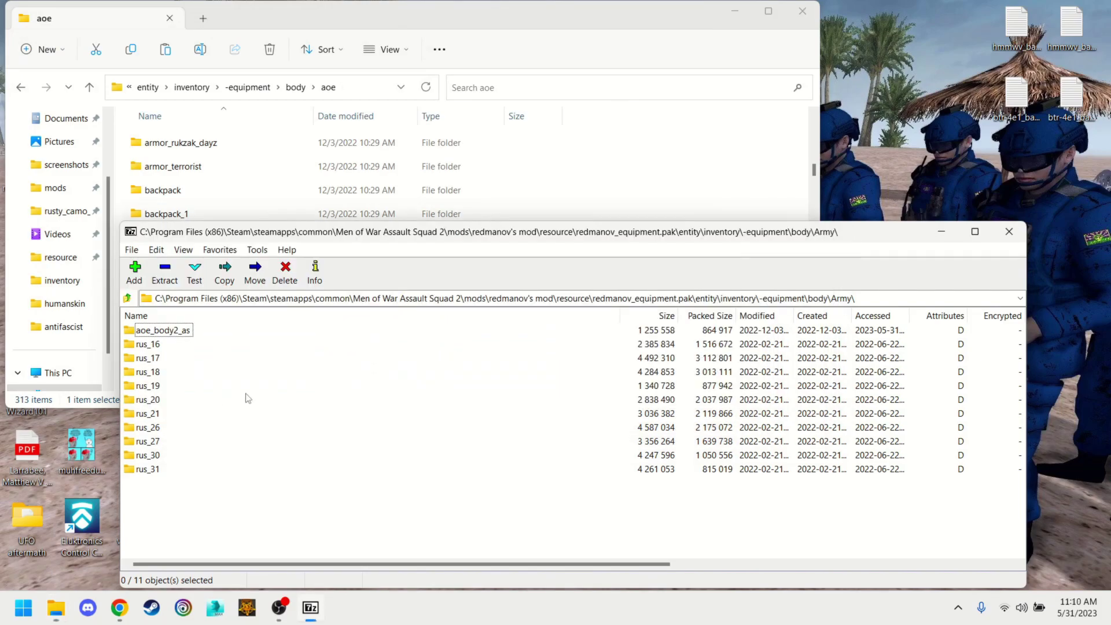
click(671, 174)
click(166, 382)
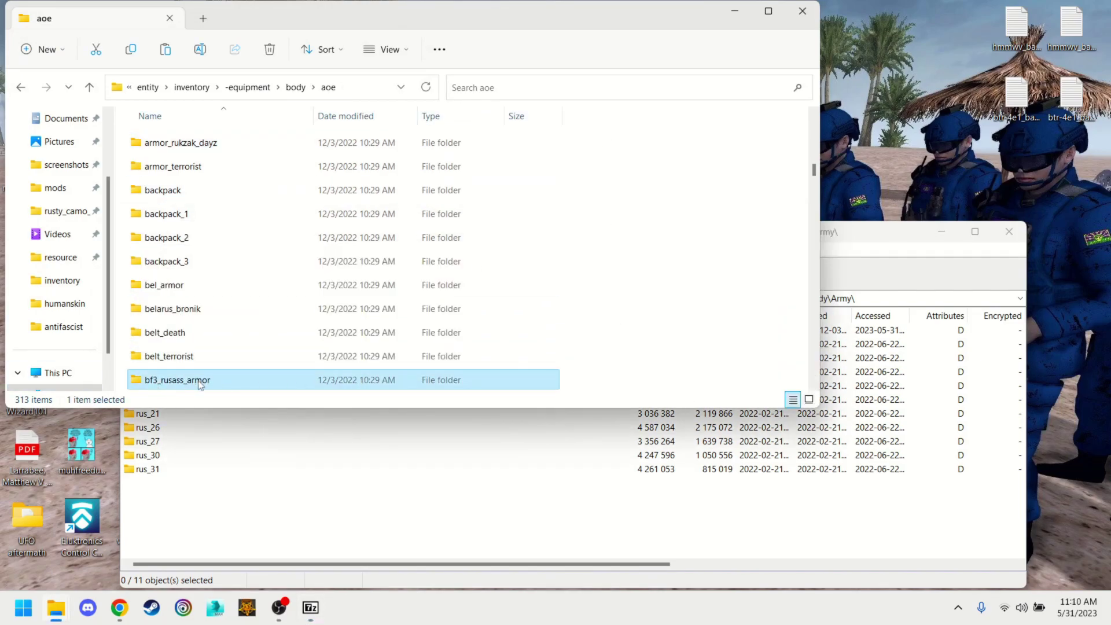
drag(198, 385, 300, 438)
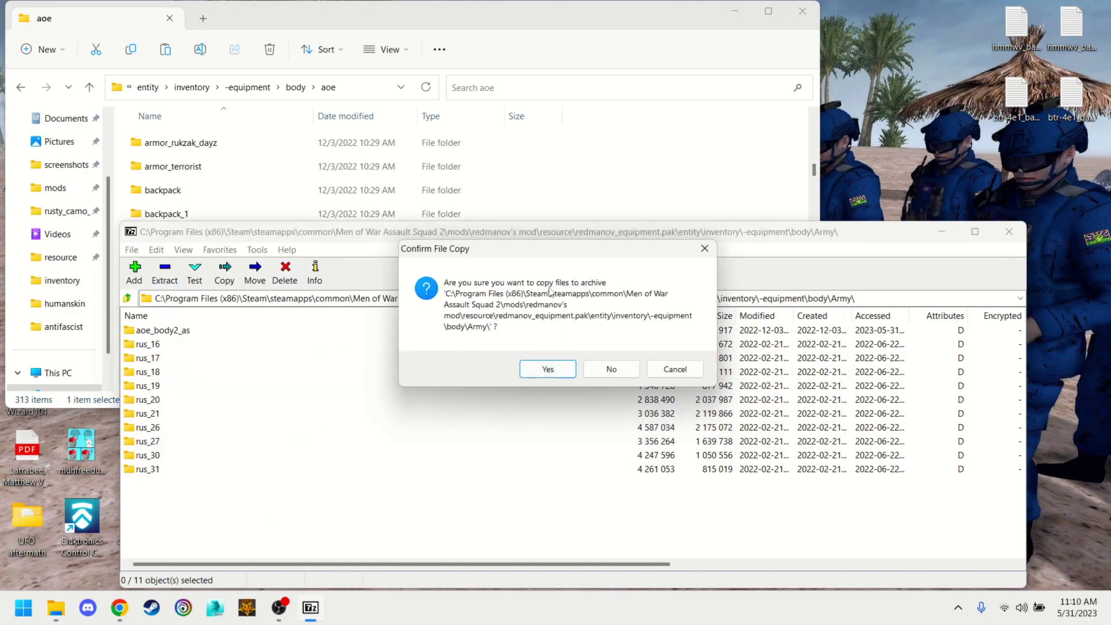
click(544, 370)
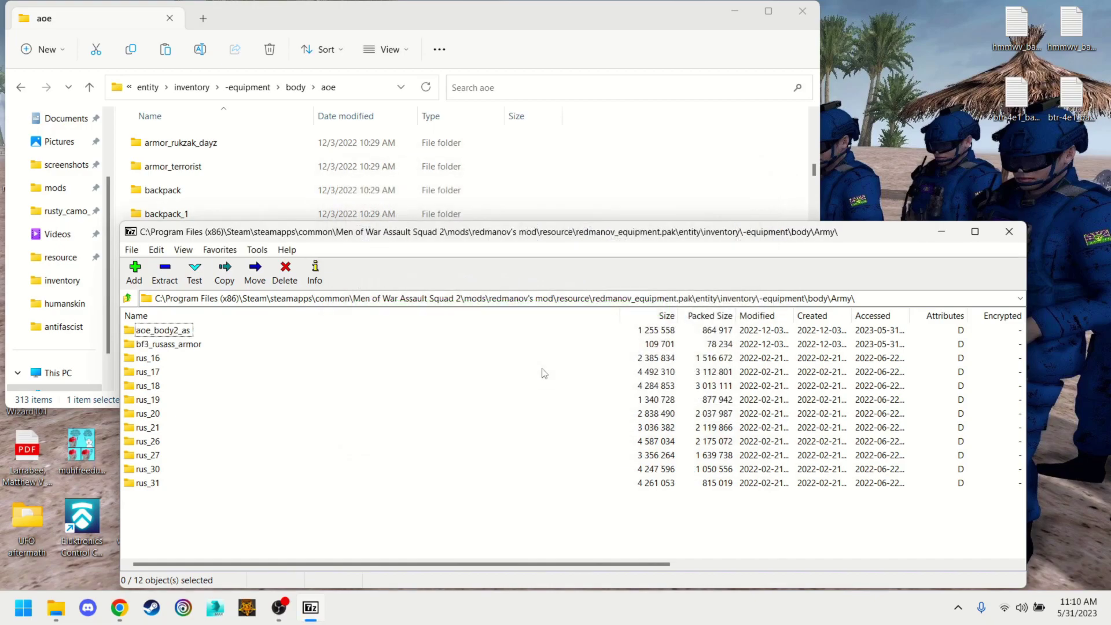
- Verify bf3_rusass_armor now sits in the archive's Army folder and move Explorer up to entity
double_click(168, 331)
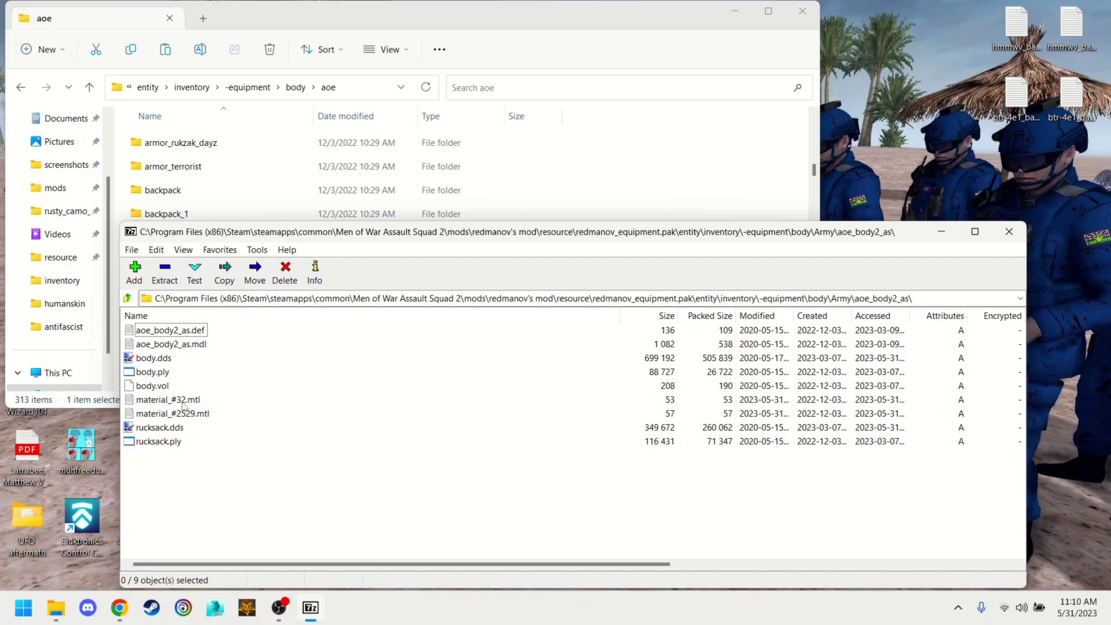
click(127, 297)
click(174, 345)
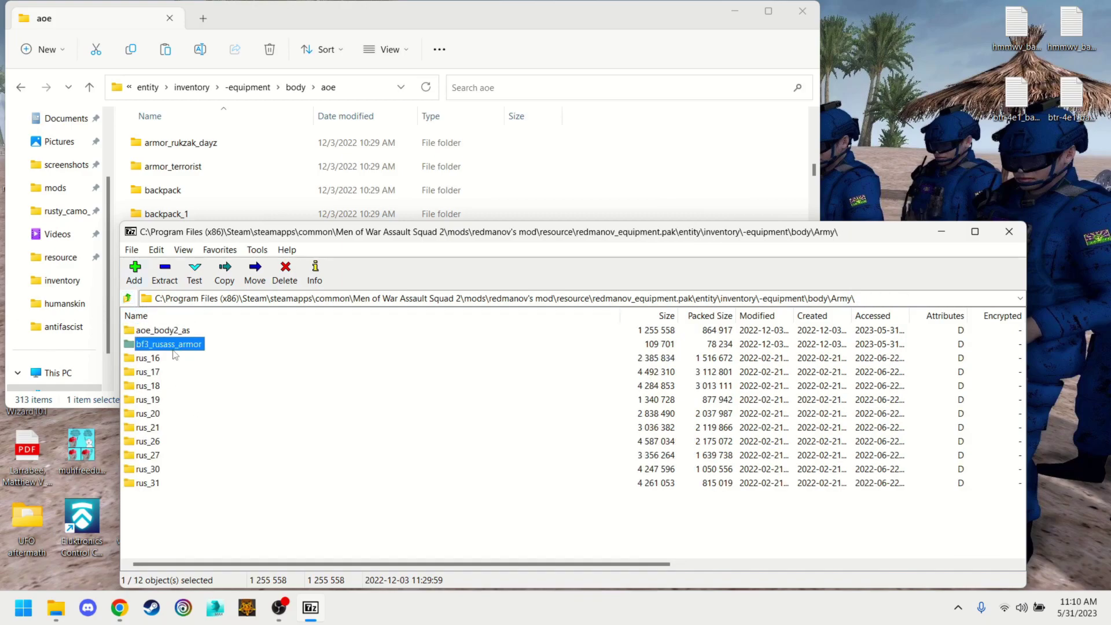
double_click(173, 349)
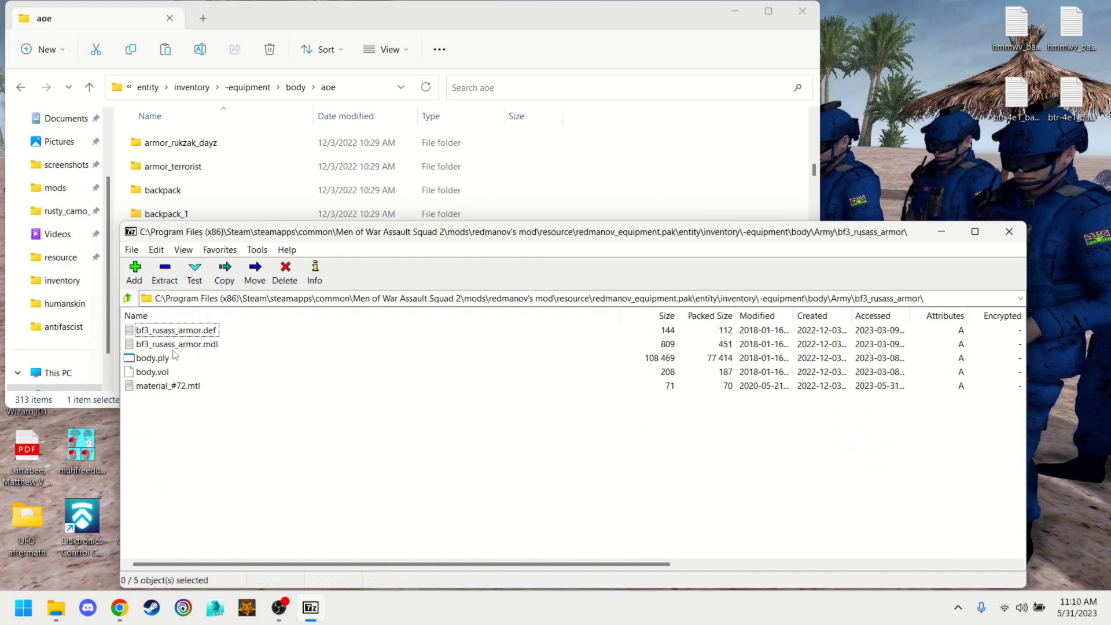
click(129, 87)
click(145, 87)
- Open the archived material_#72.mtl in Notepad, showing diffuse $/modul_vests/acess_as
click(273, 87)
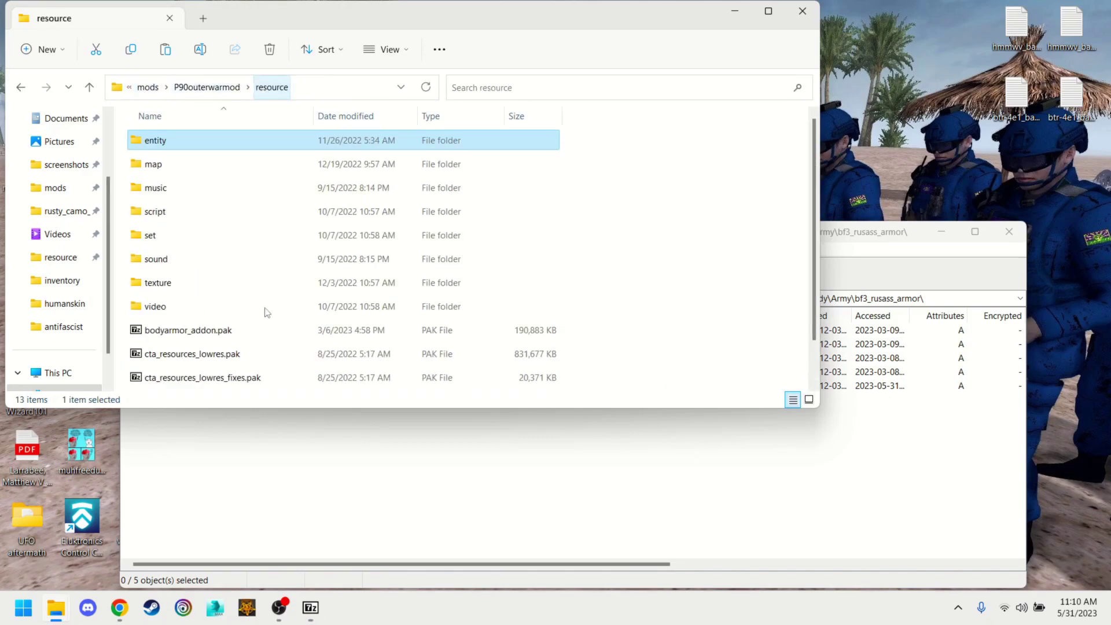
click(226, 485)
double_click(181, 388)
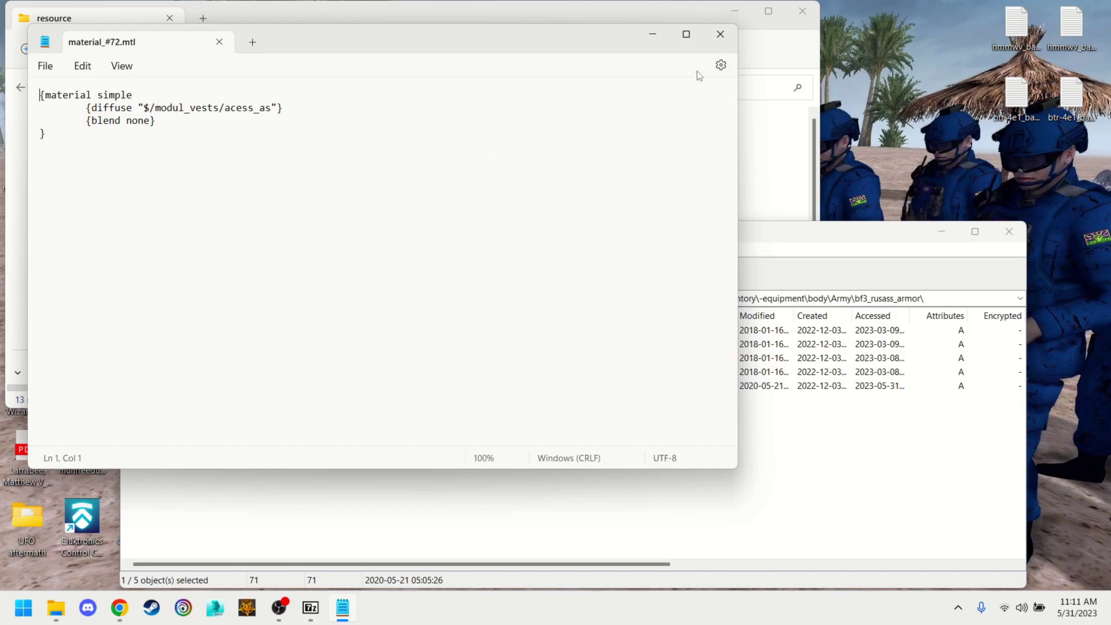
- Open P90outerwarmod's texture\common\modul_vests folder
click(652, 36)
click(207, 162)
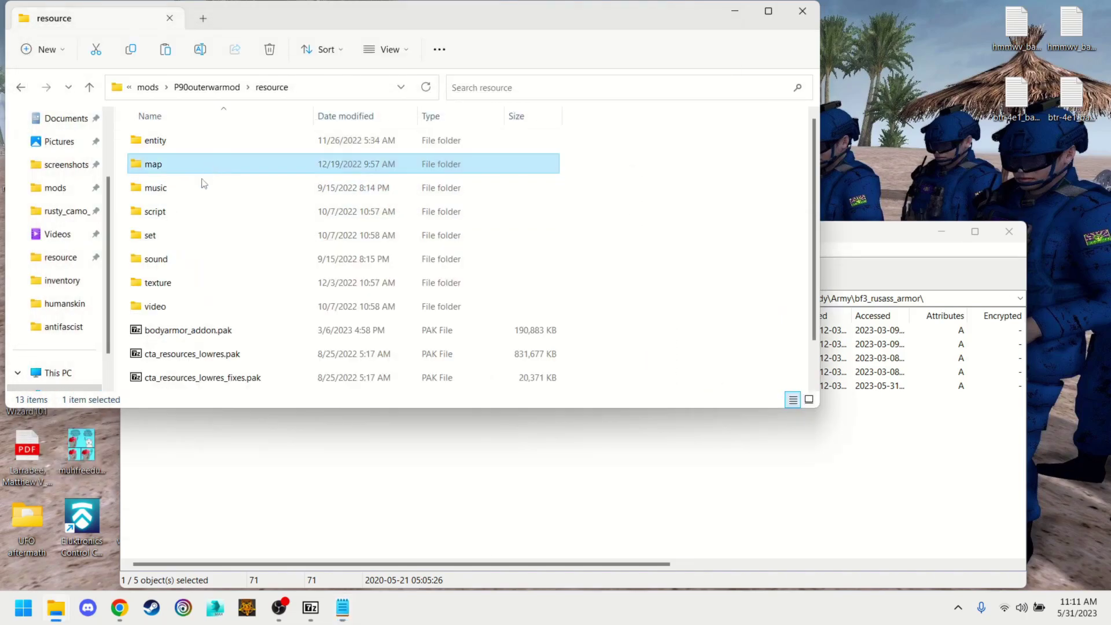
double_click(181, 282)
double_click(179, 139)
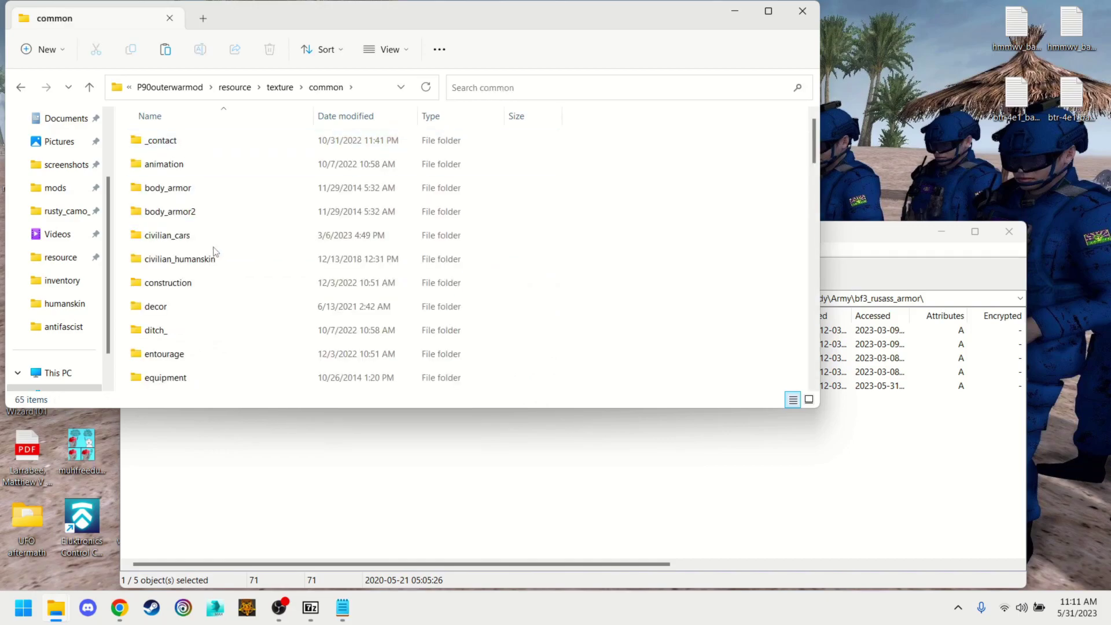
scroll(214, 252, down, 4)
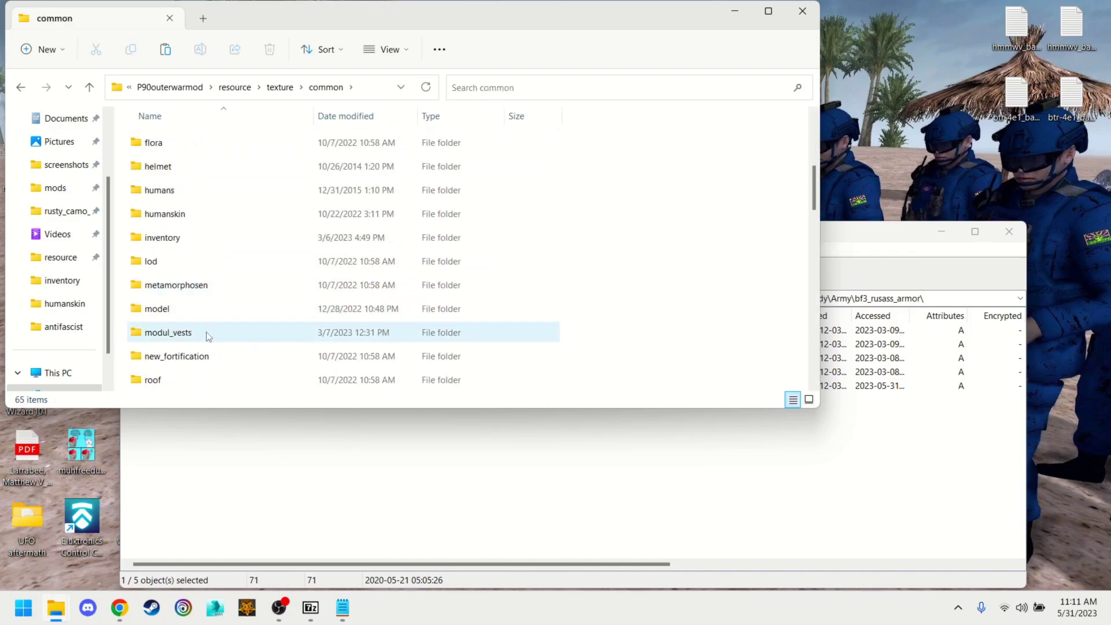
click(184, 334)
double_click(184, 334)
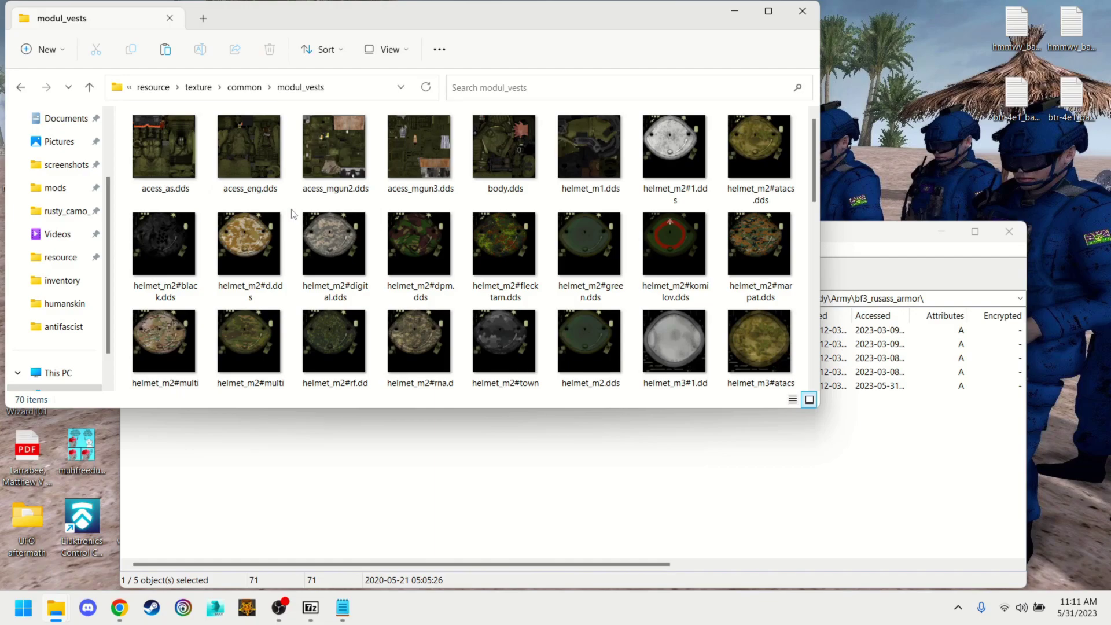
- Preview acess_as.dds maximized in paint.net, then close it
double_click(163, 139)
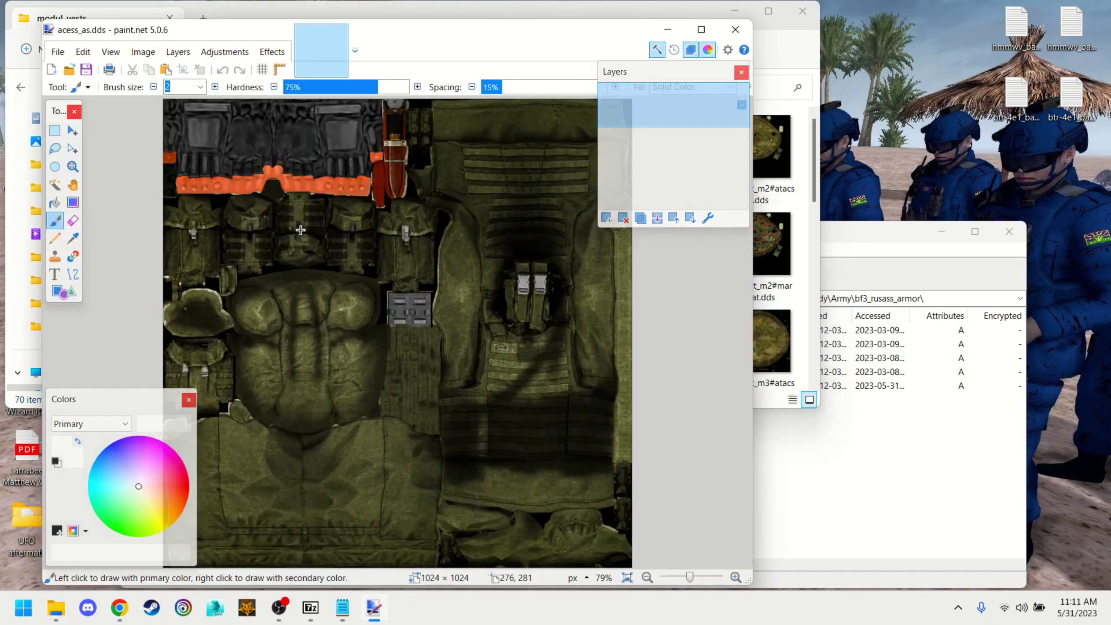
double_click(619, 30)
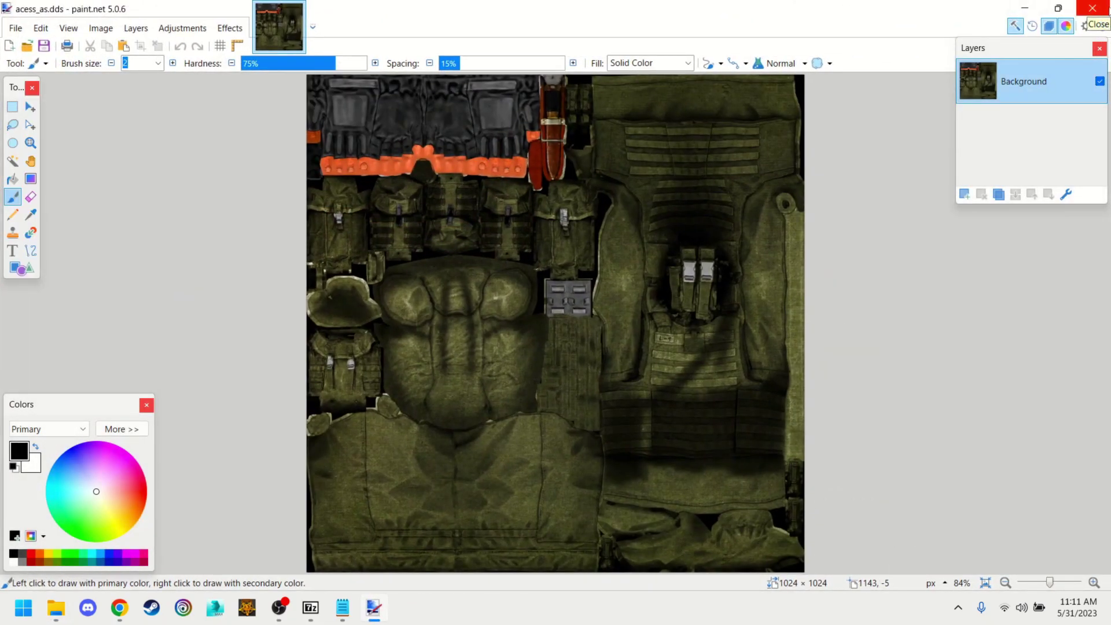
click(1092, 8)
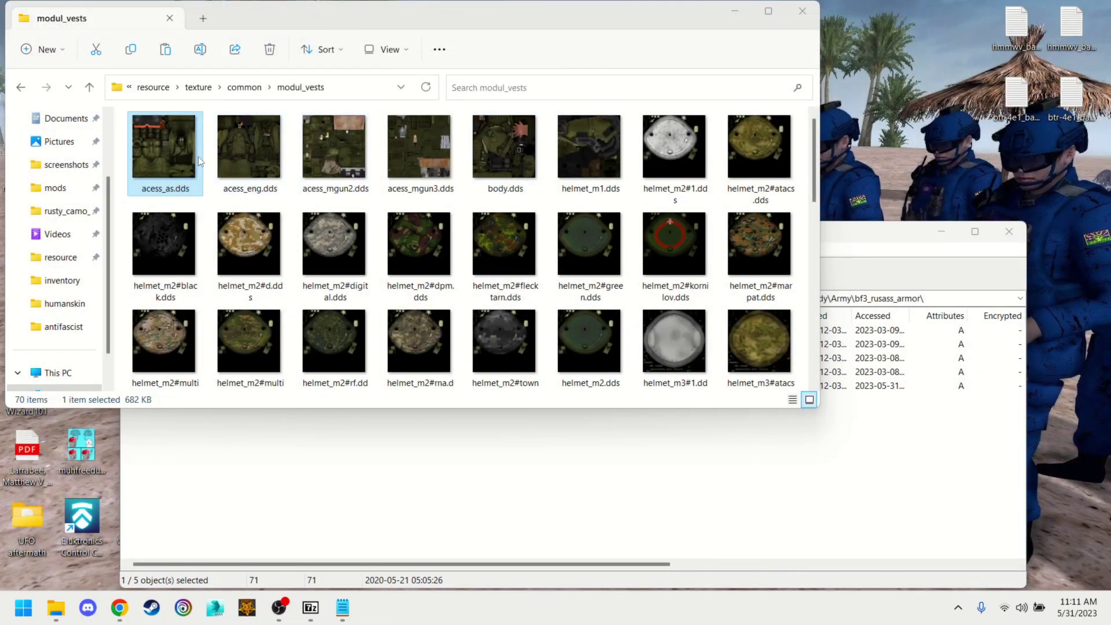
- Copy acess_as.dds into the archive's bf3_rusass_armor folder and open material_#72.mtl
click(234, 477)
click(165, 153)
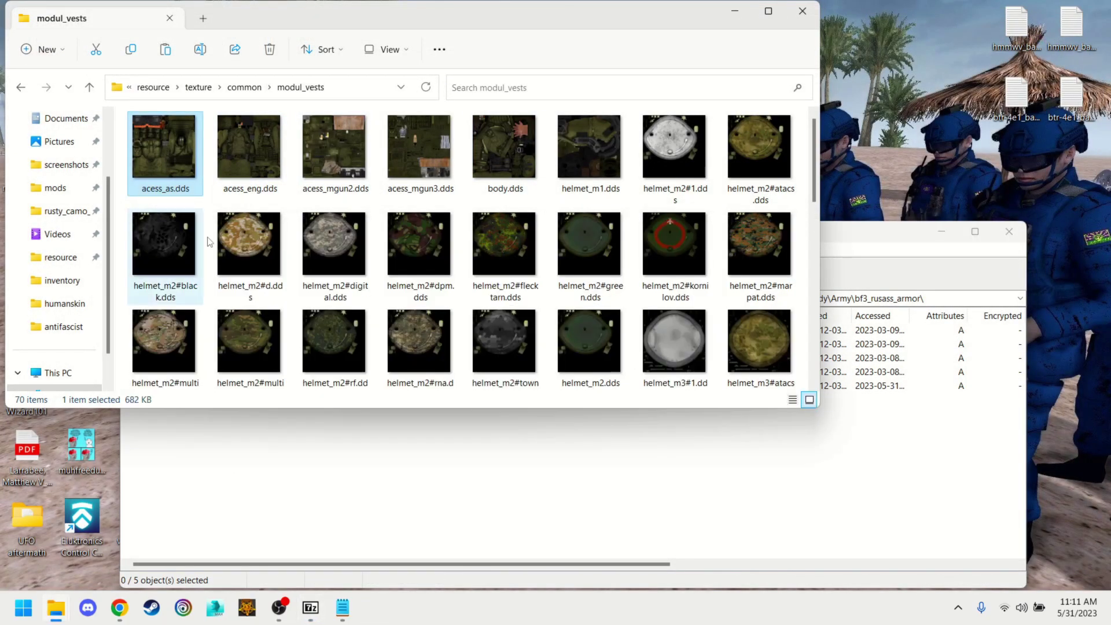
scroll(578, 272, down, 2)
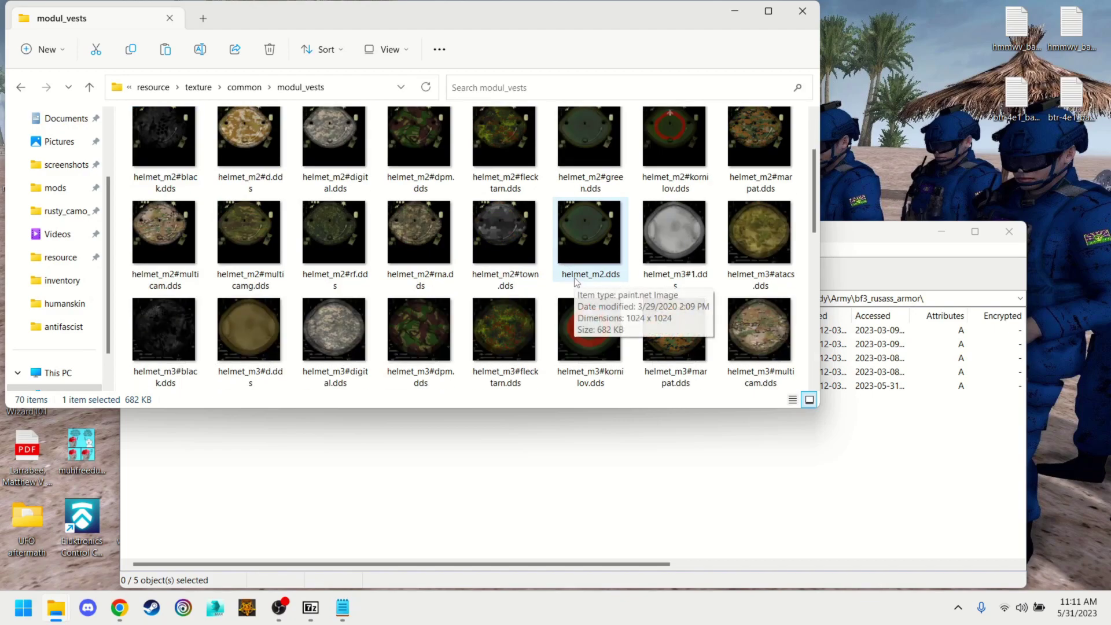
scroll(576, 282, down, 8)
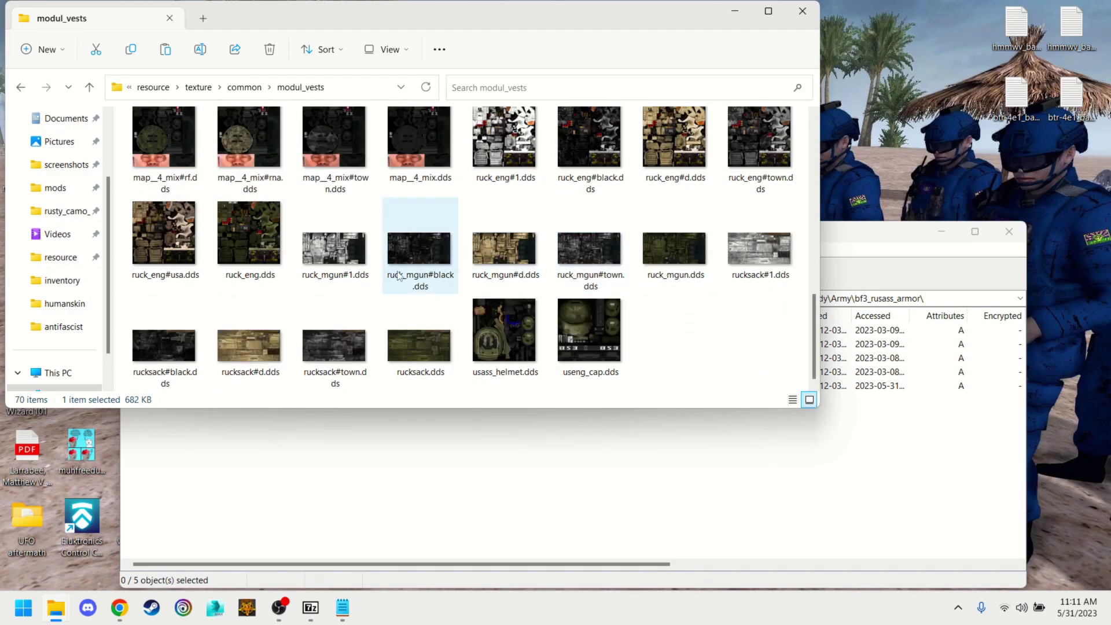
scroll(393, 281, up, 10)
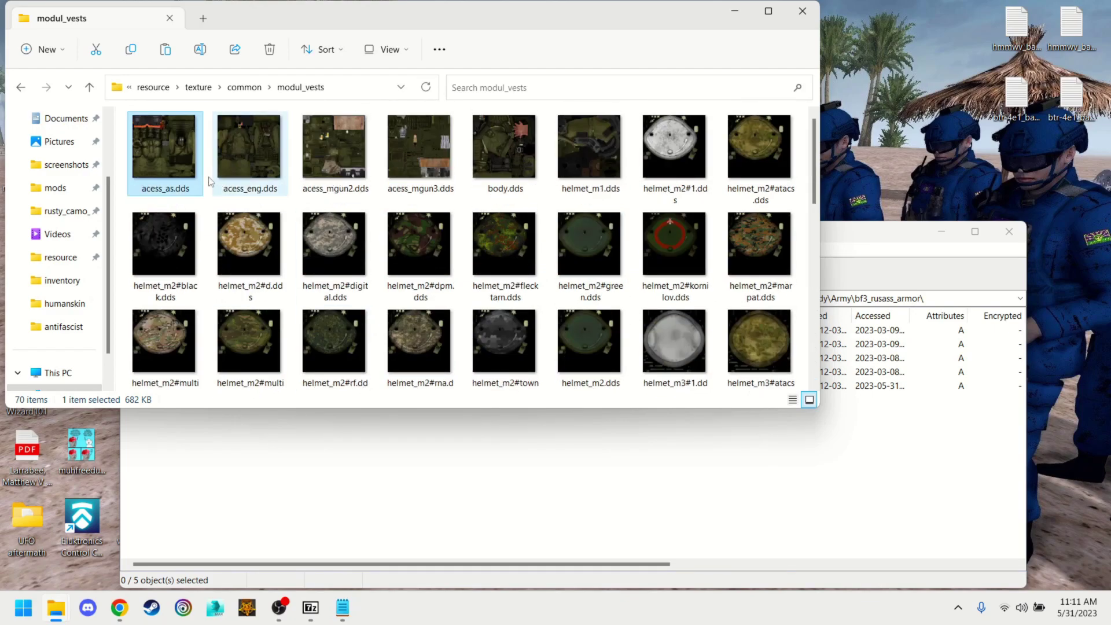
drag(158, 133, 275, 486)
click(538, 372)
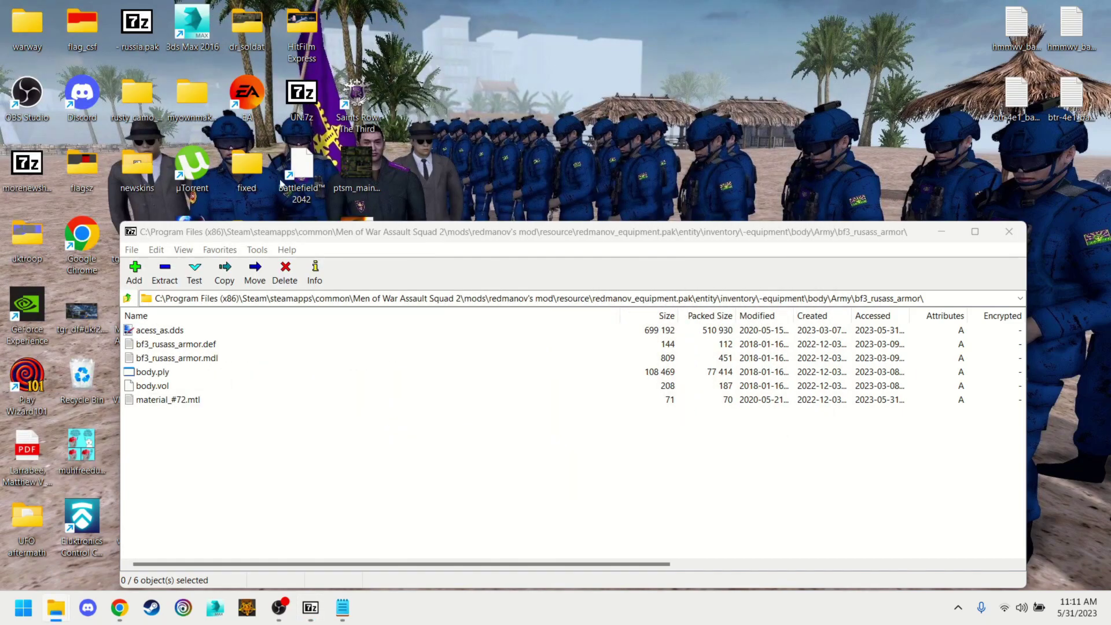
click(343, 608)
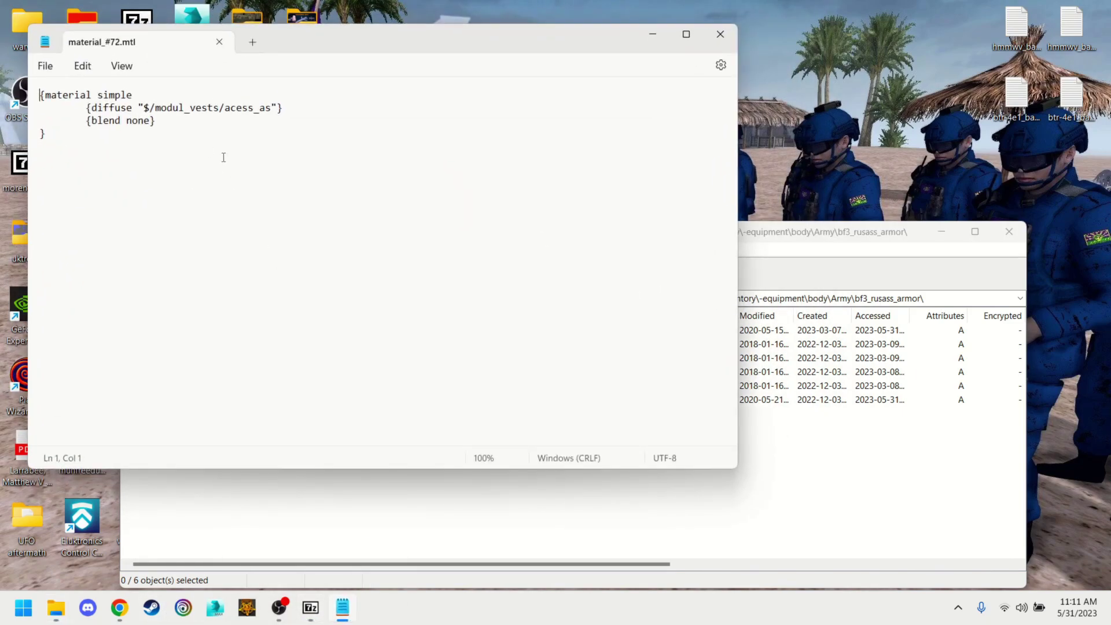
click(350, 498)
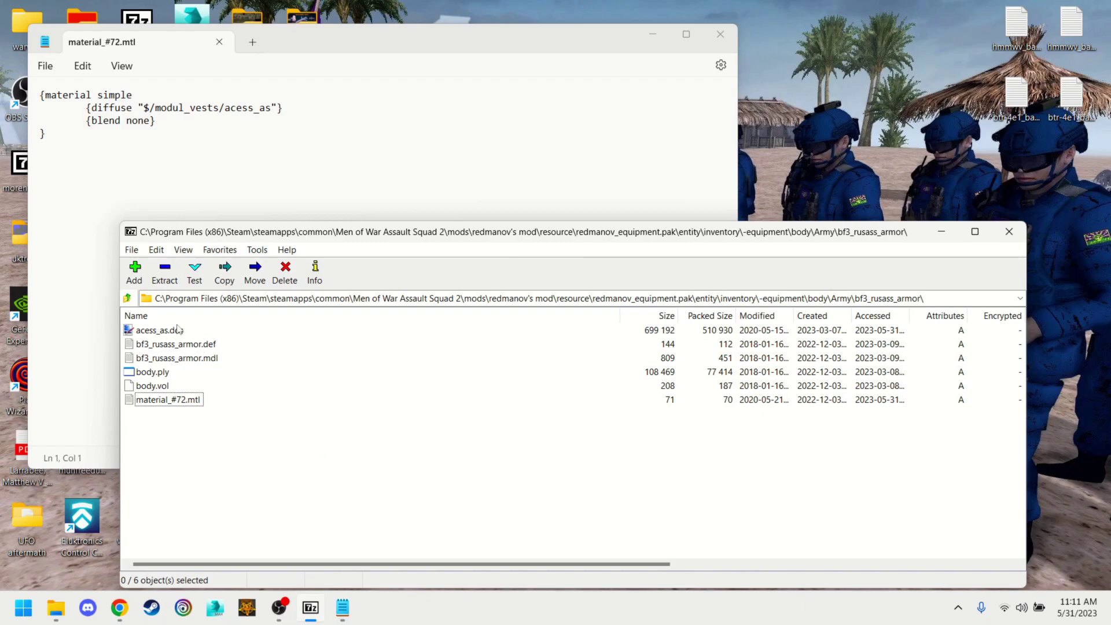
- Strip '$/modul_vests/' so the diffuse reads 'acess_as', save, and update the archive
drag(225, 107, 143, 108)
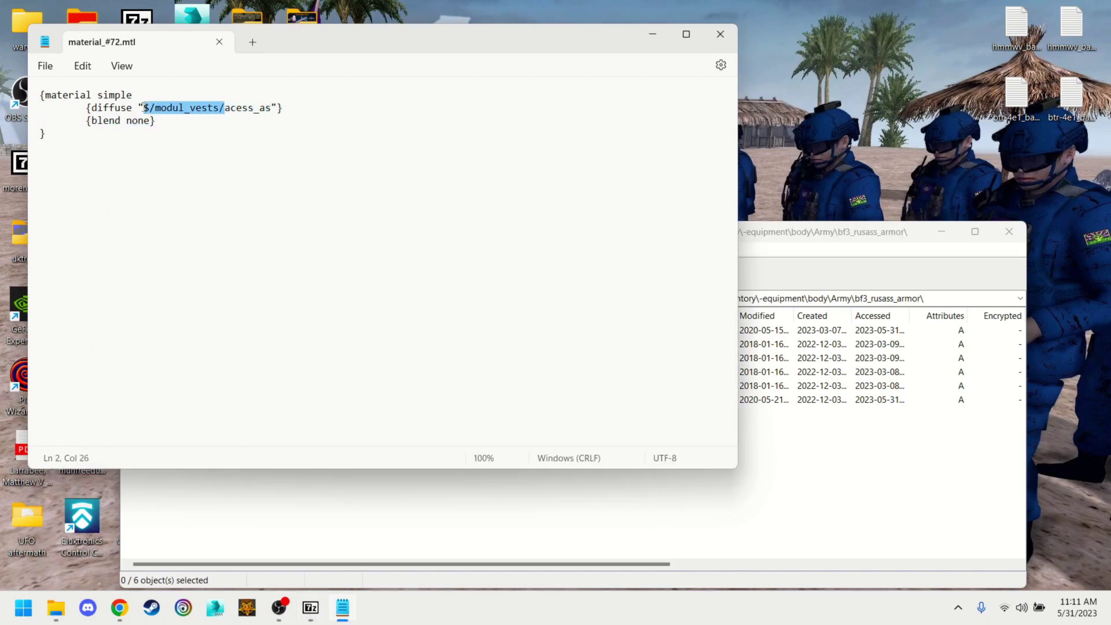
key(BackSpace)
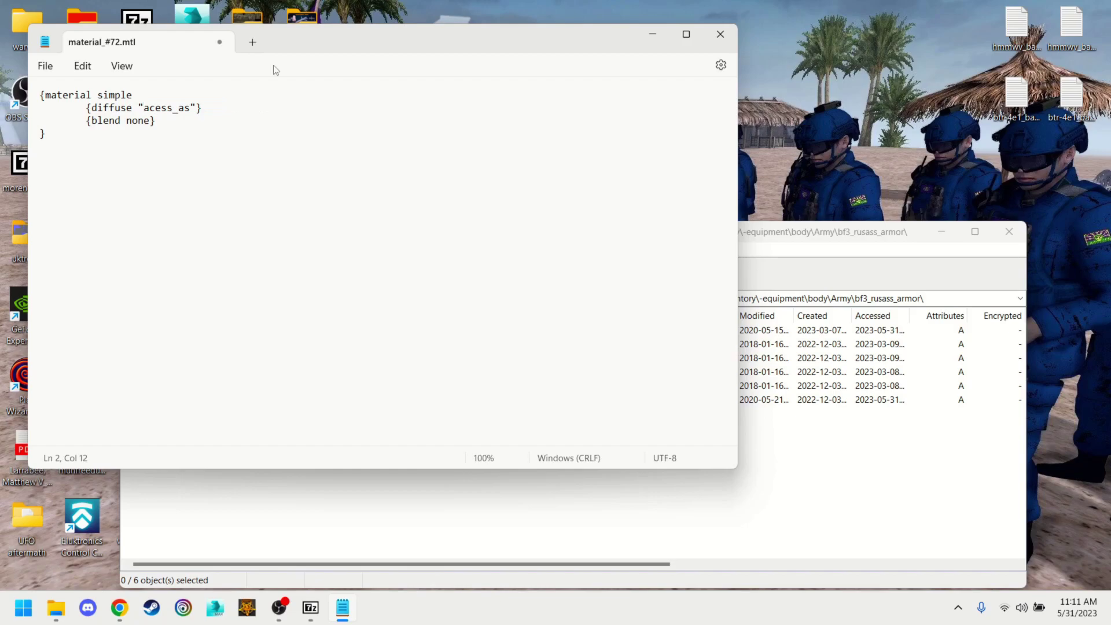
click(720, 34)
click(311, 294)
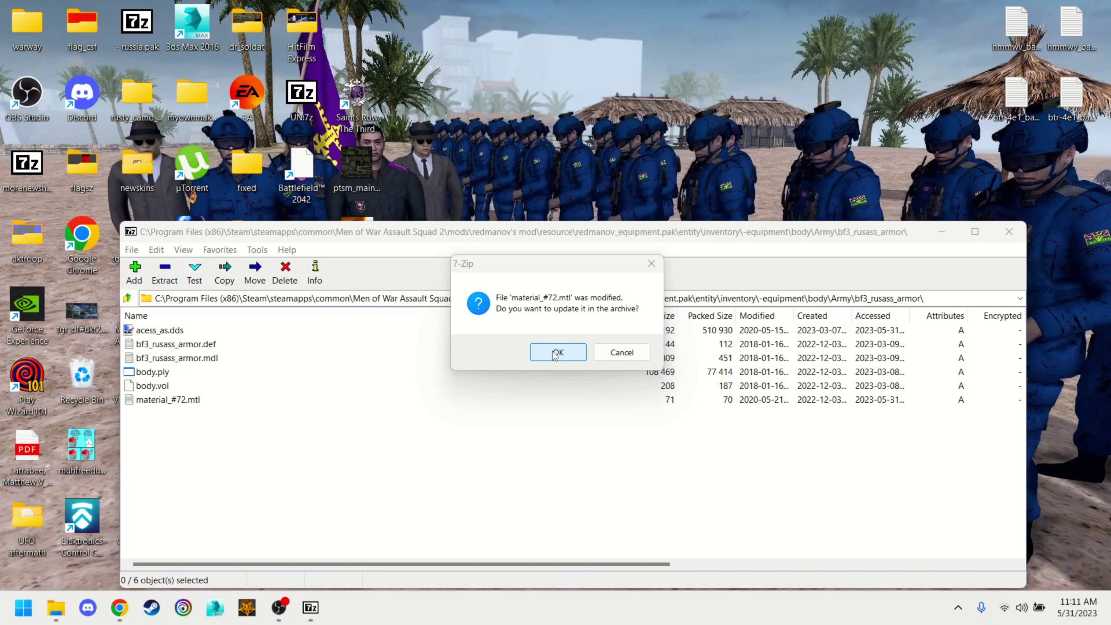
click(556, 353)
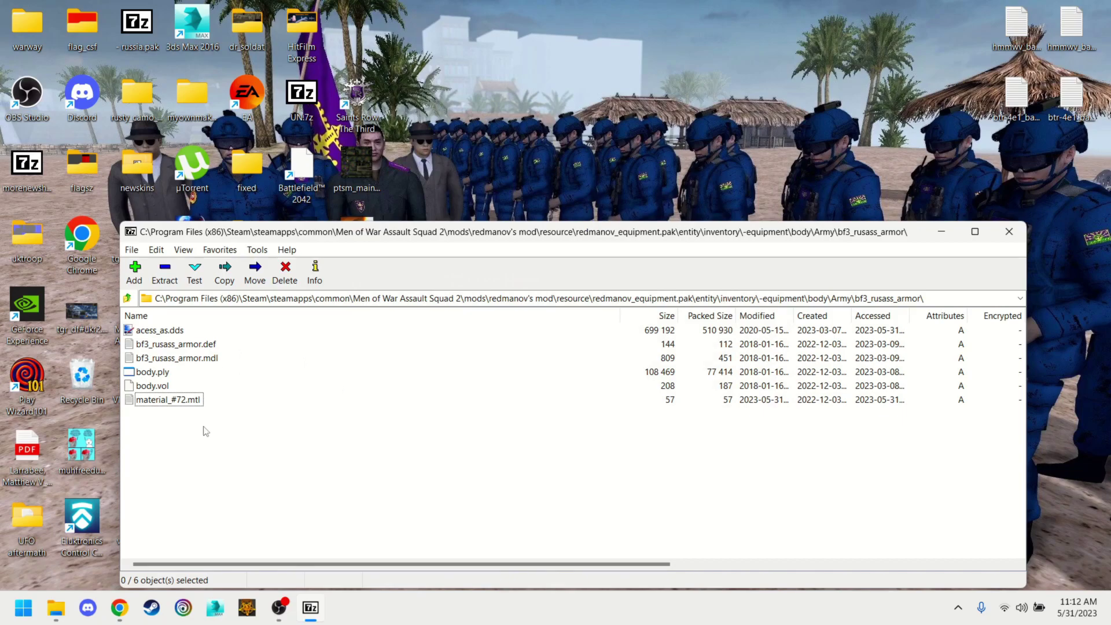
- Recheck the edited material_#72.mtl, browse rus_18, and return to bf3_rusass_armor
double_click(182, 403)
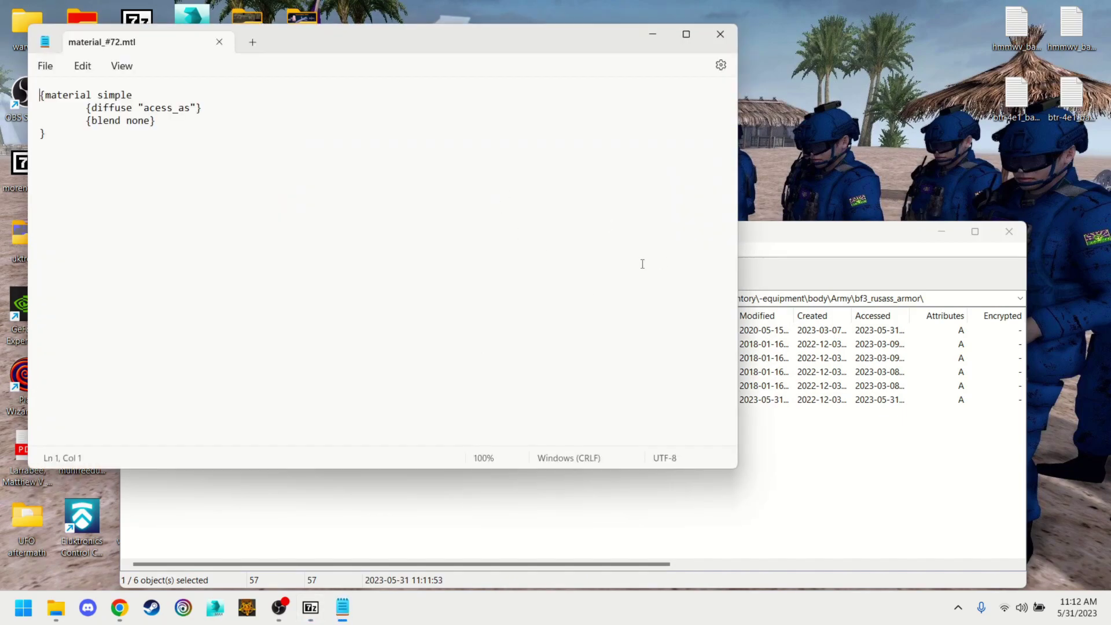
click(796, 233)
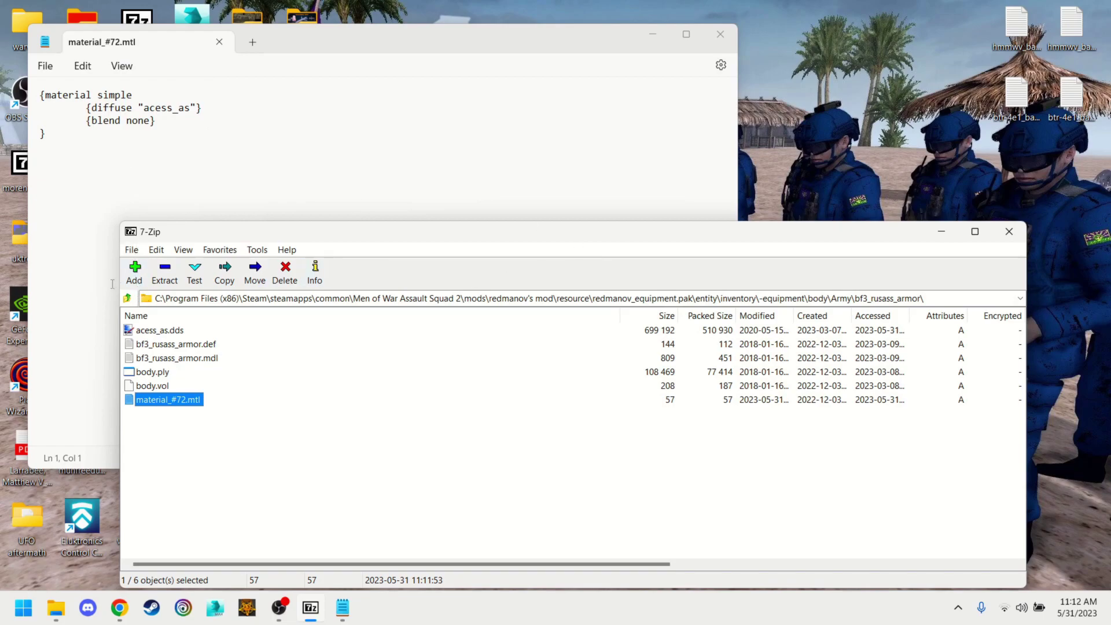
click(128, 299)
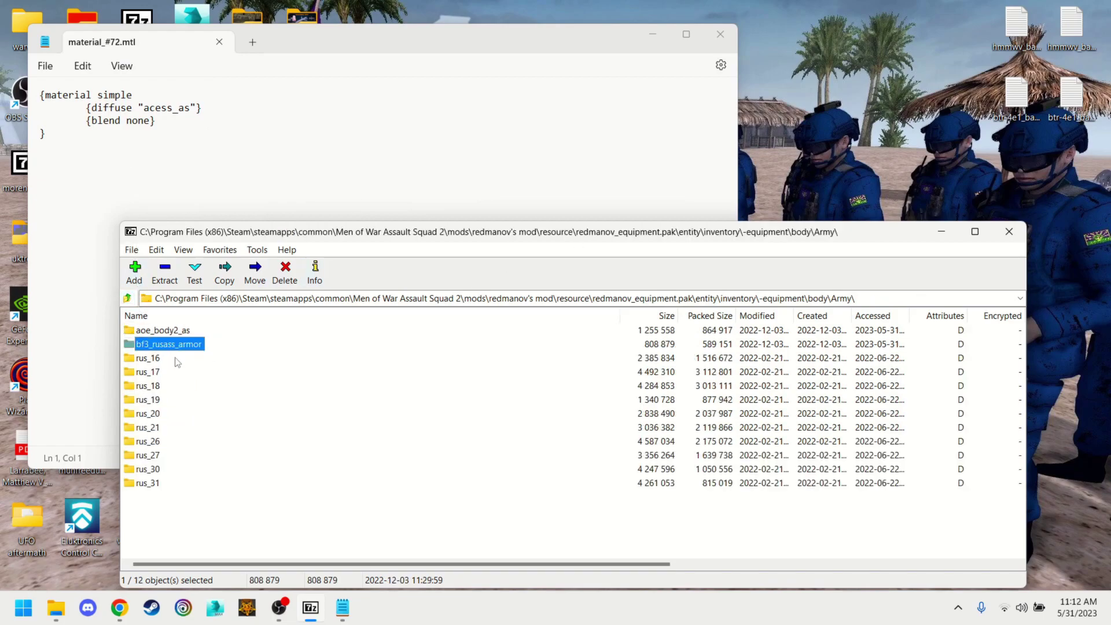
click(155, 372)
click(148, 372)
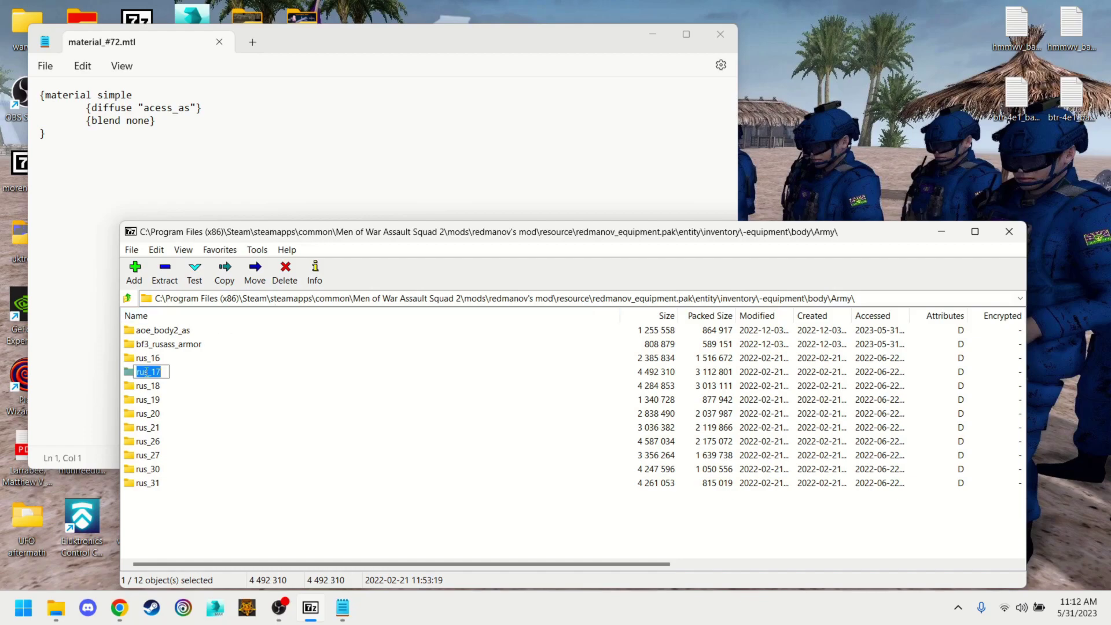
double_click(148, 387)
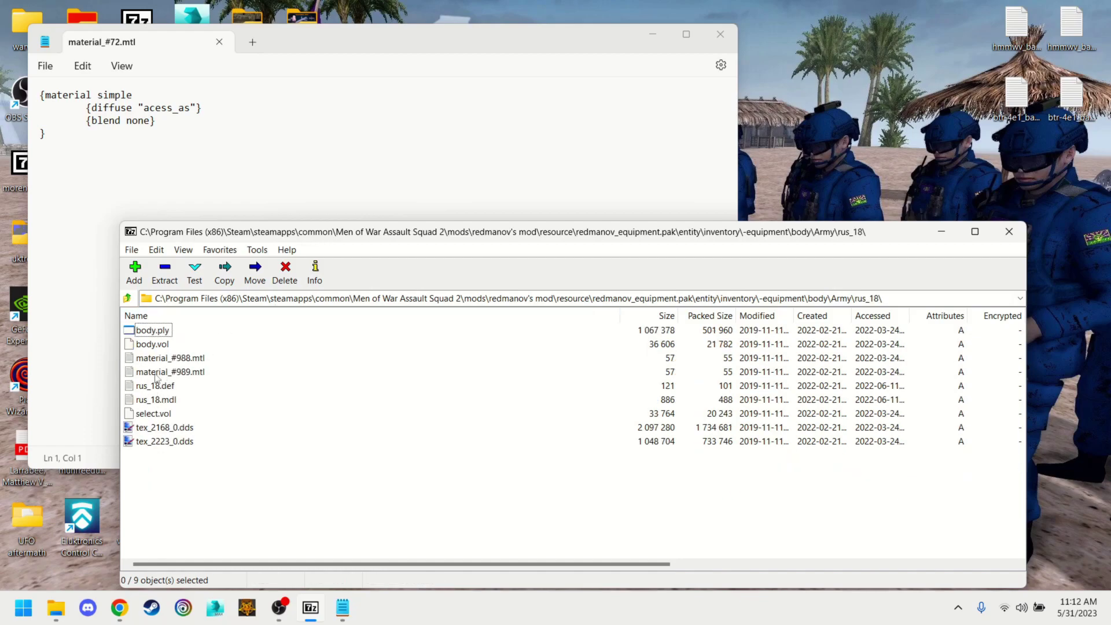
click(720, 34)
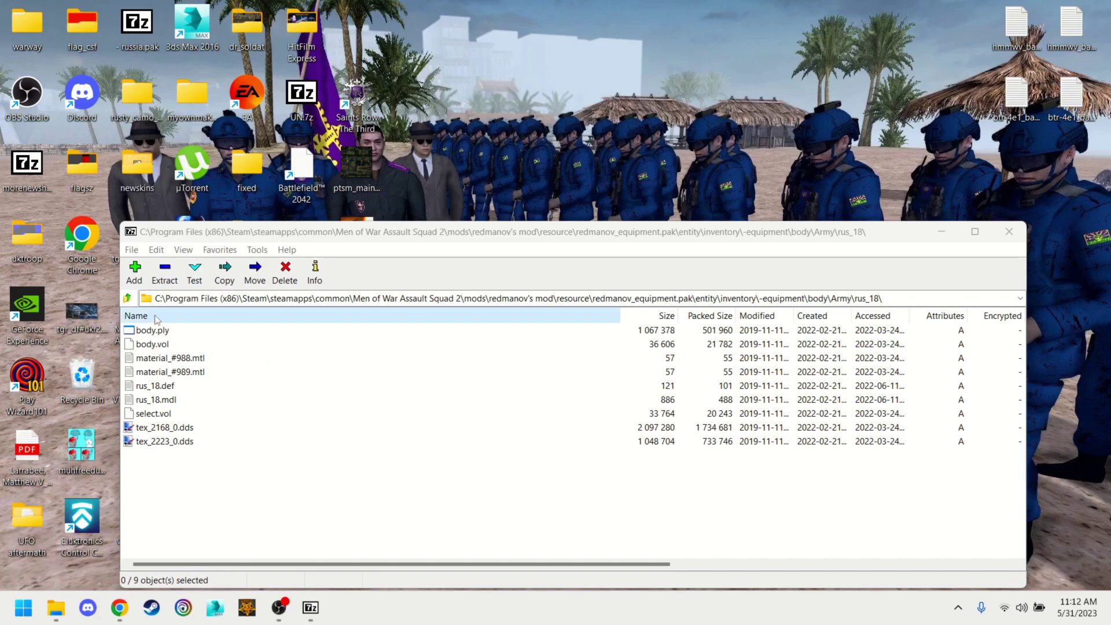
click(128, 299)
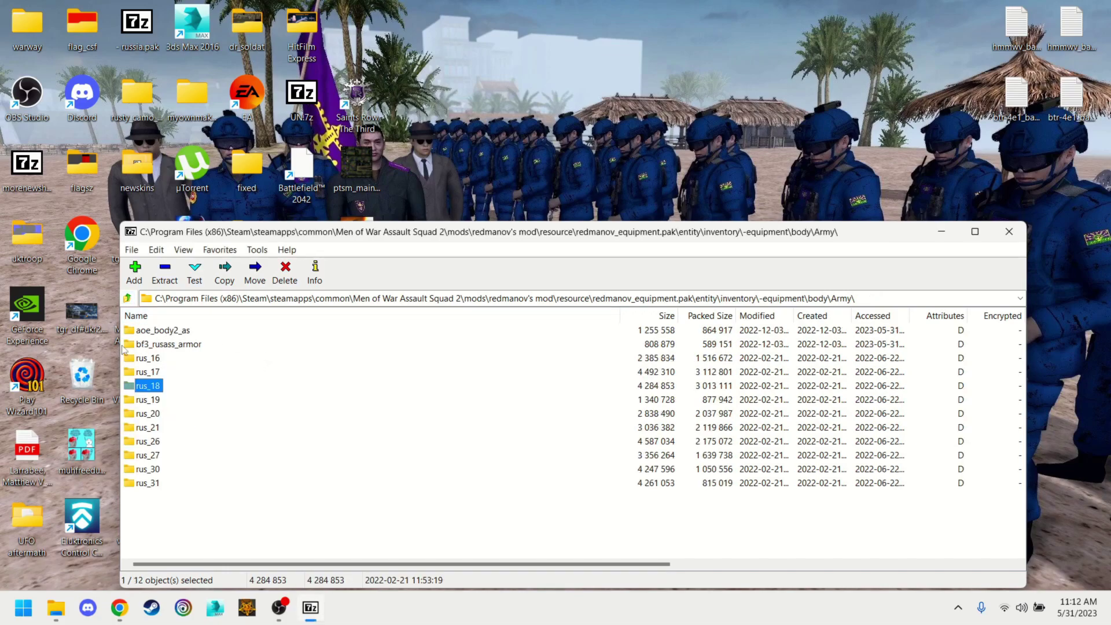
double_click(193, 345)
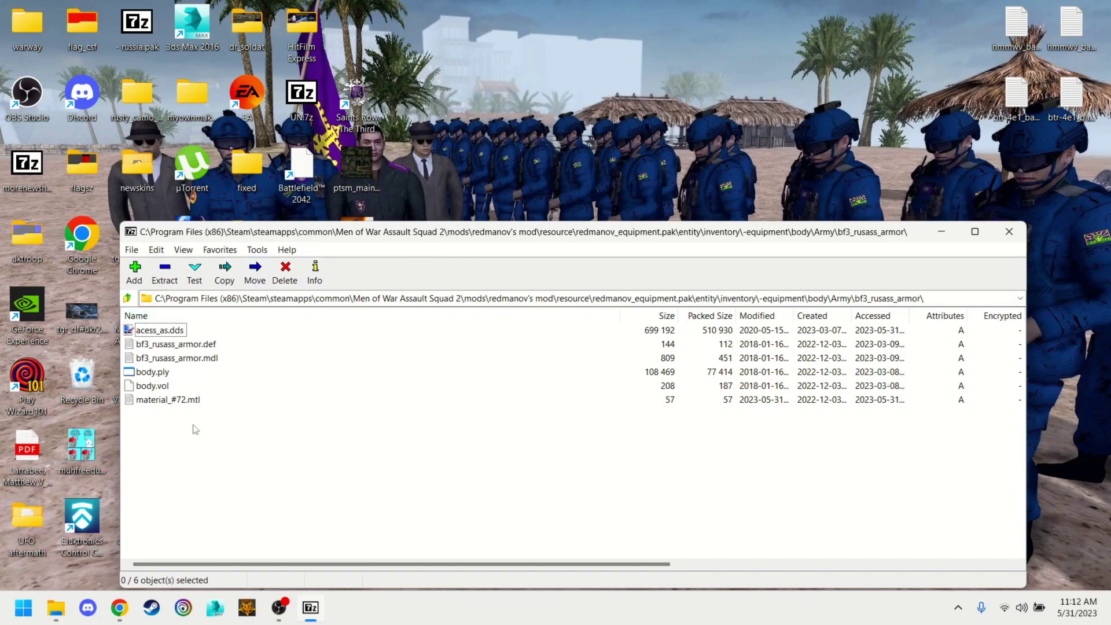
- Empty the Recycle Bin and bring up the mod's Explorer resource window
right_click(80, 378)
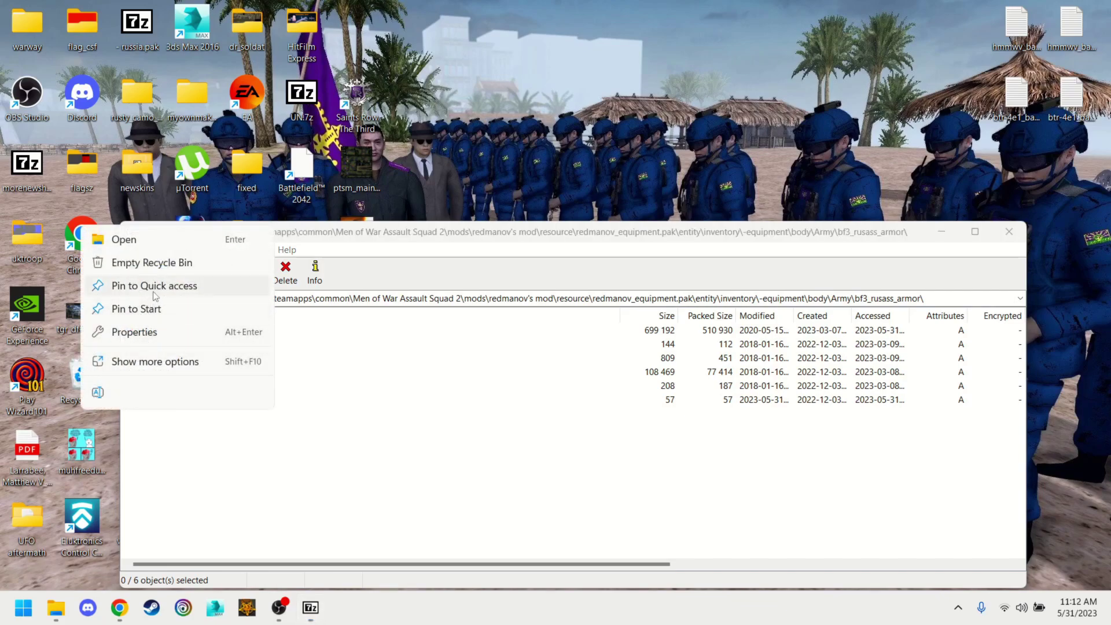
click(152, 262)
click(603, 344)
click(407, 518)
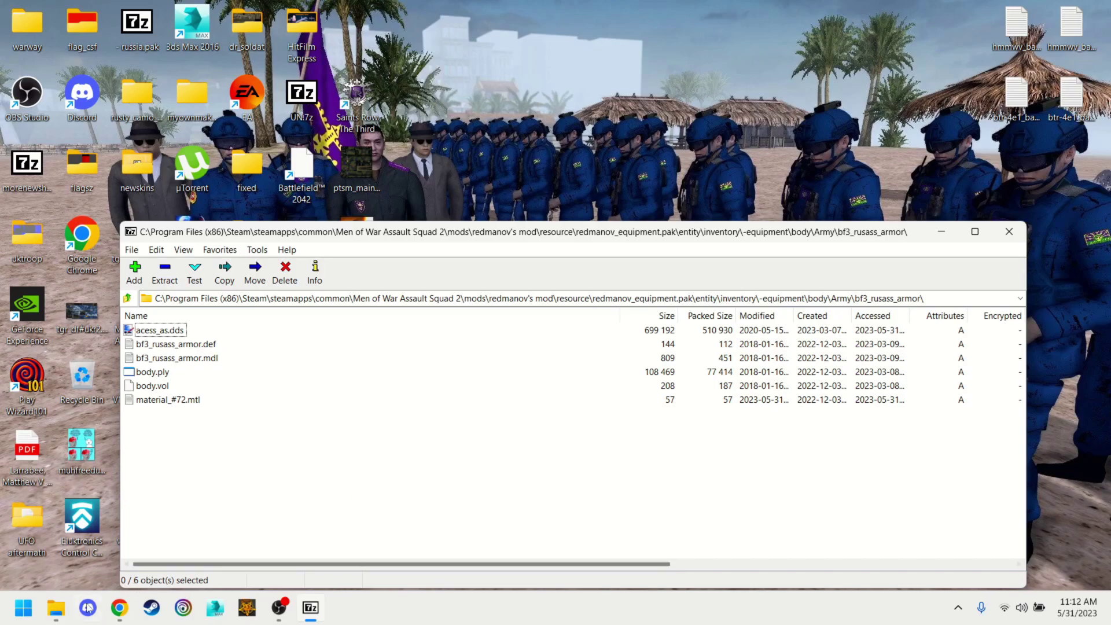
click(65, 609)
- Go back to redmanov's mod resource folder and peek into its set folder
click(105, 564)
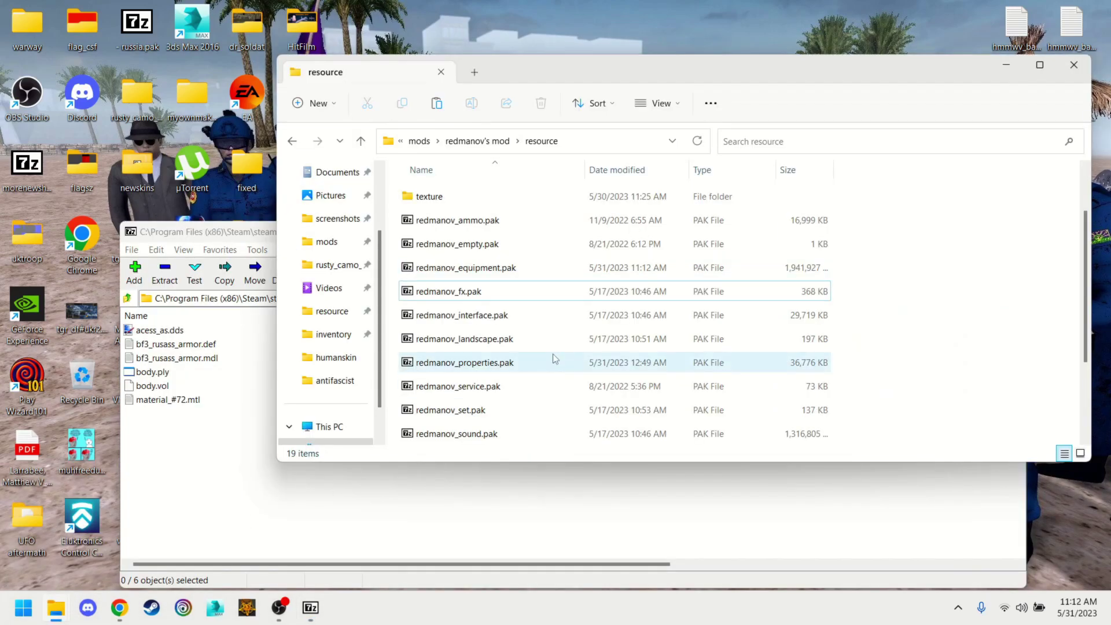
click(460, 143)
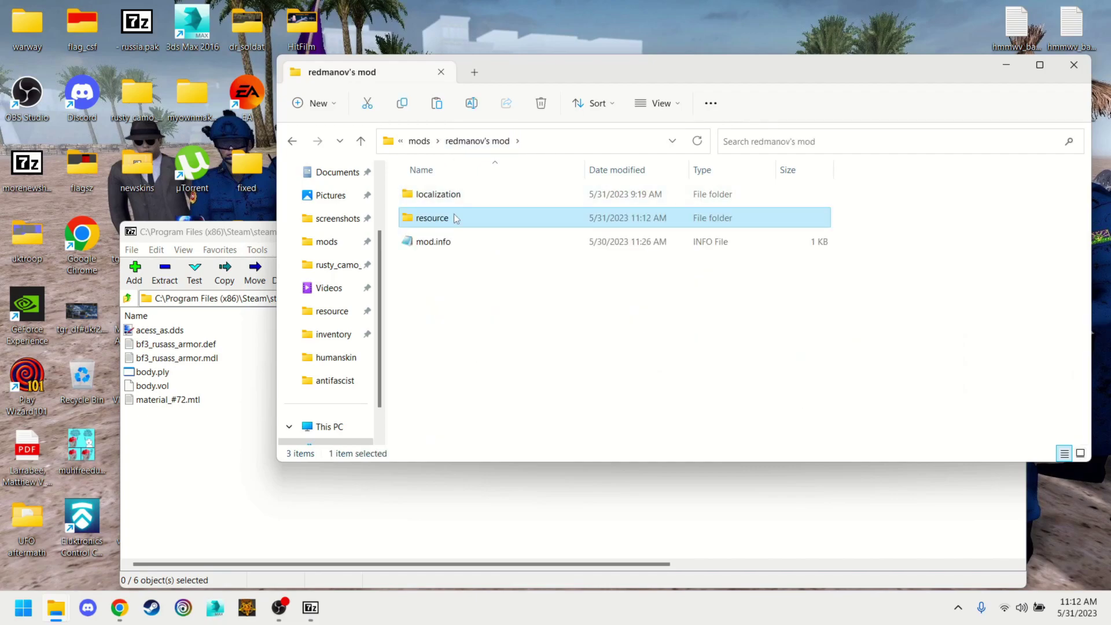
double_click(456, 220)
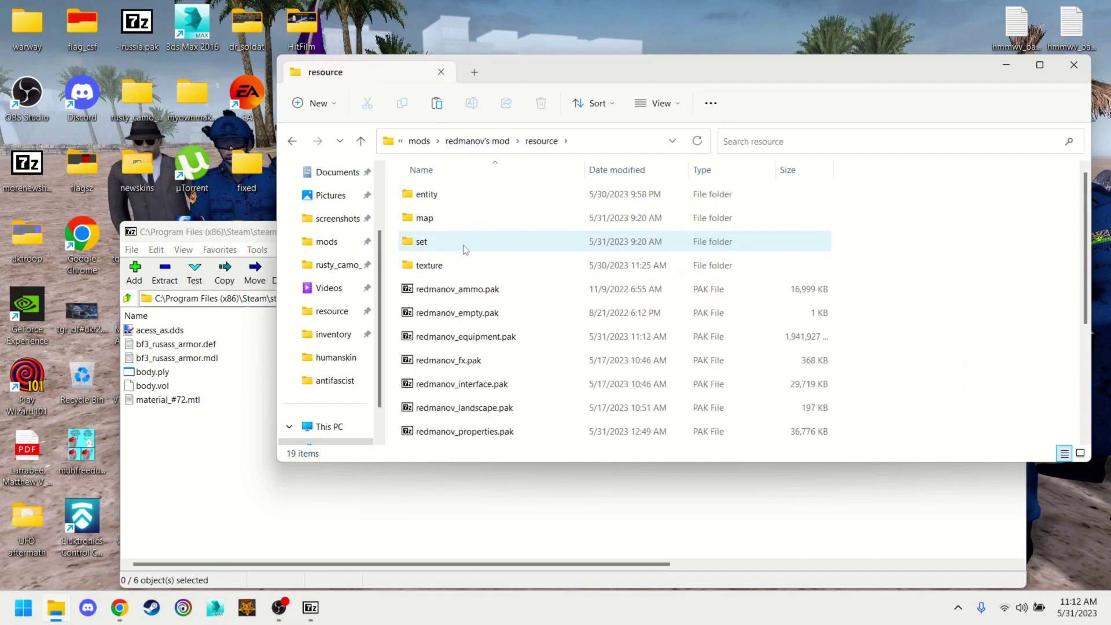
double_click(465, 250)
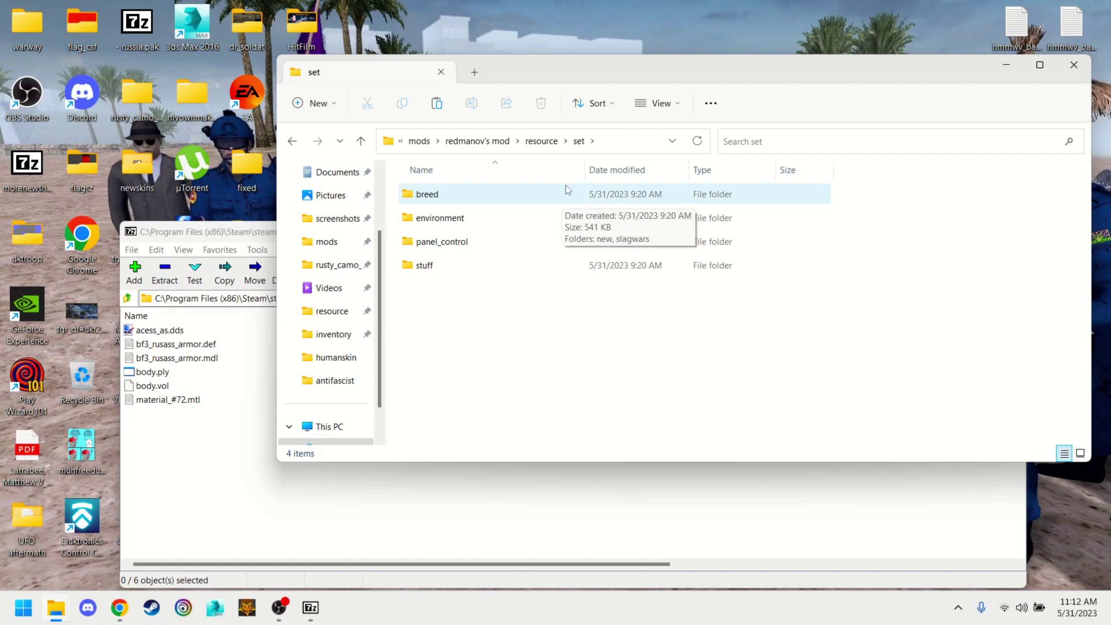
click(542, 141)
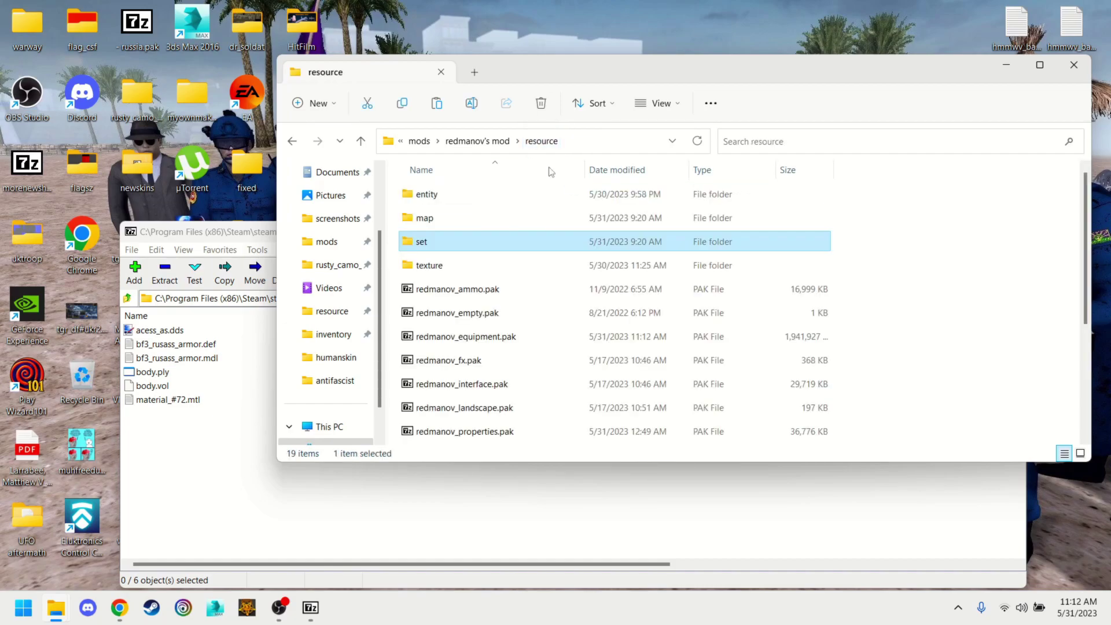
- Inspect the contents of redmanov_properties.pak and redmanov_set.pak in 7-Zip, then close both
double_click(475, 435)
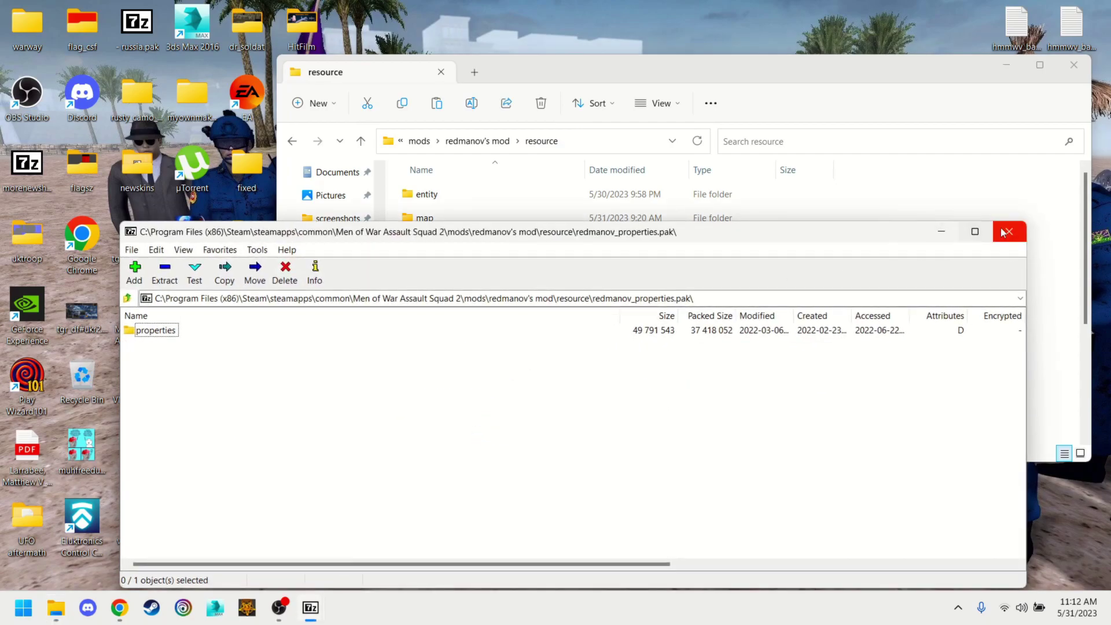
click(1010, 232)
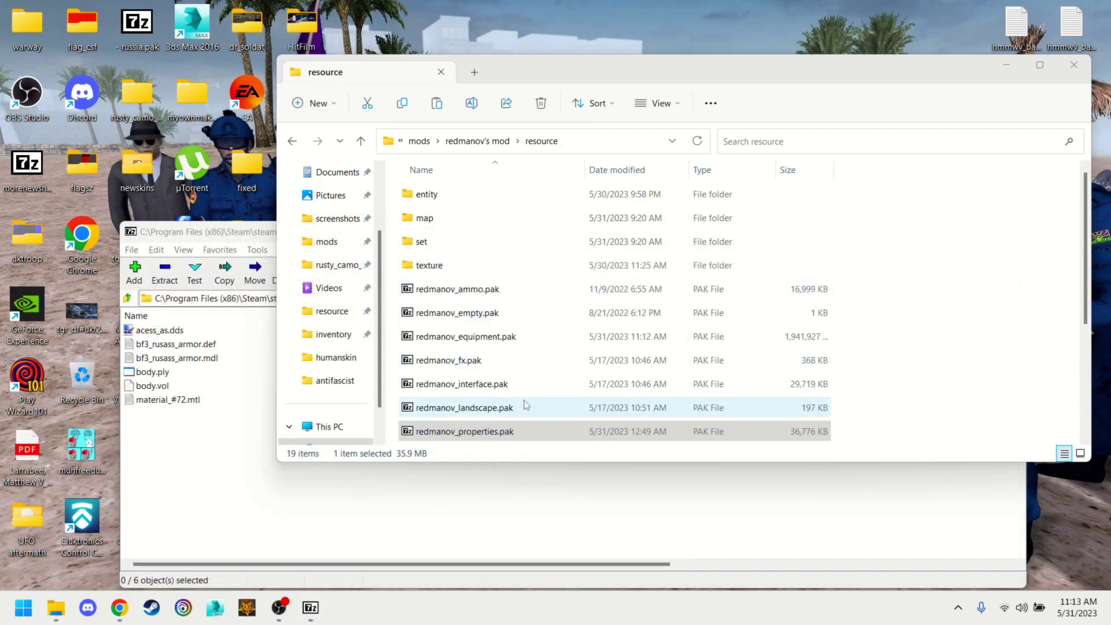
scroll(555, 399, down, 2)
scroll(528, 376, down, 1)
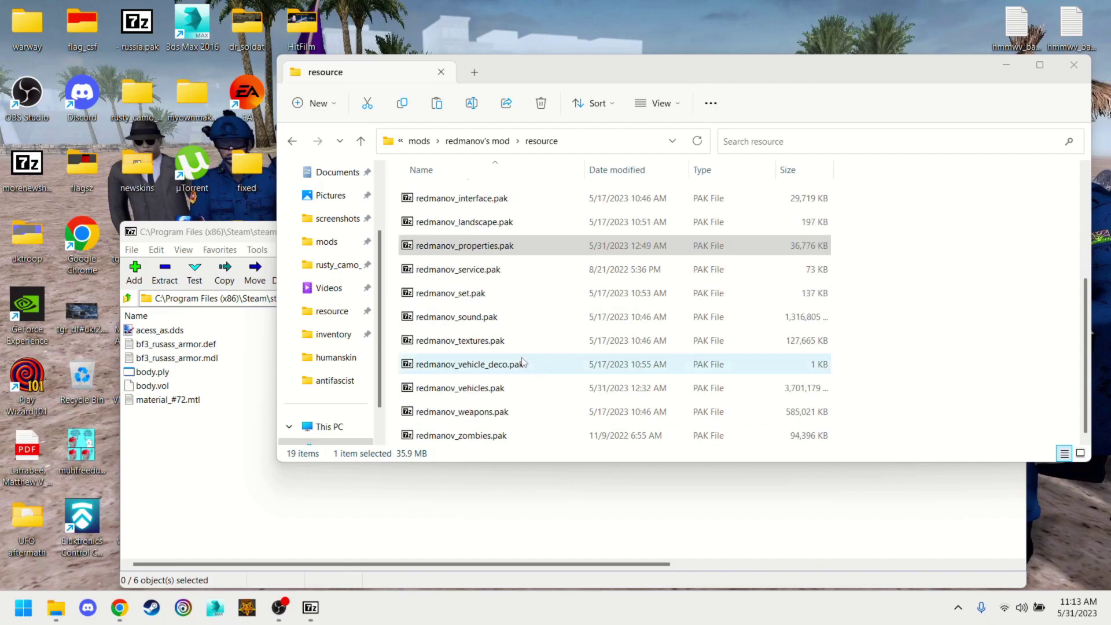
double_click(492, 291)
double_click(139, 330)
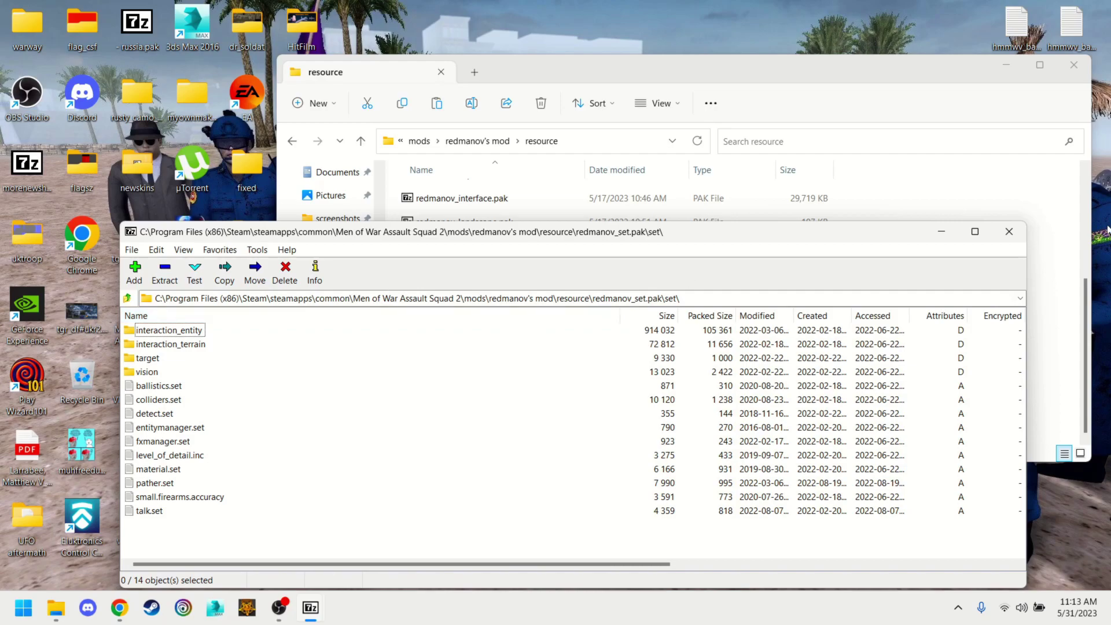
click(1008, 239)
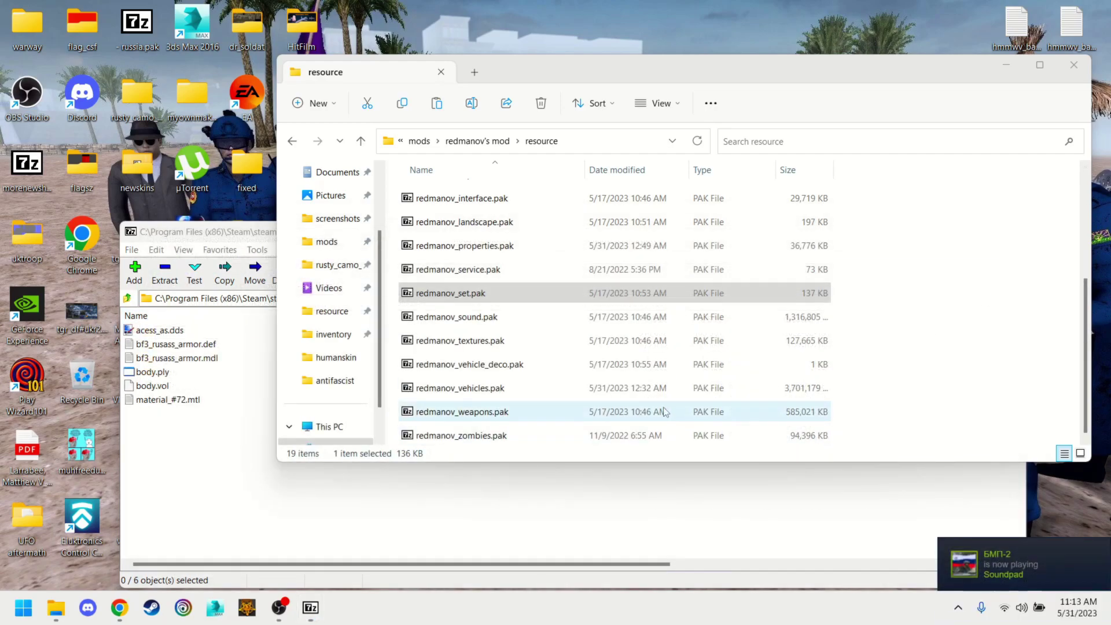
- Open the set > stuff > body folder in File Explorer
scroll(651, 485, up, 3)
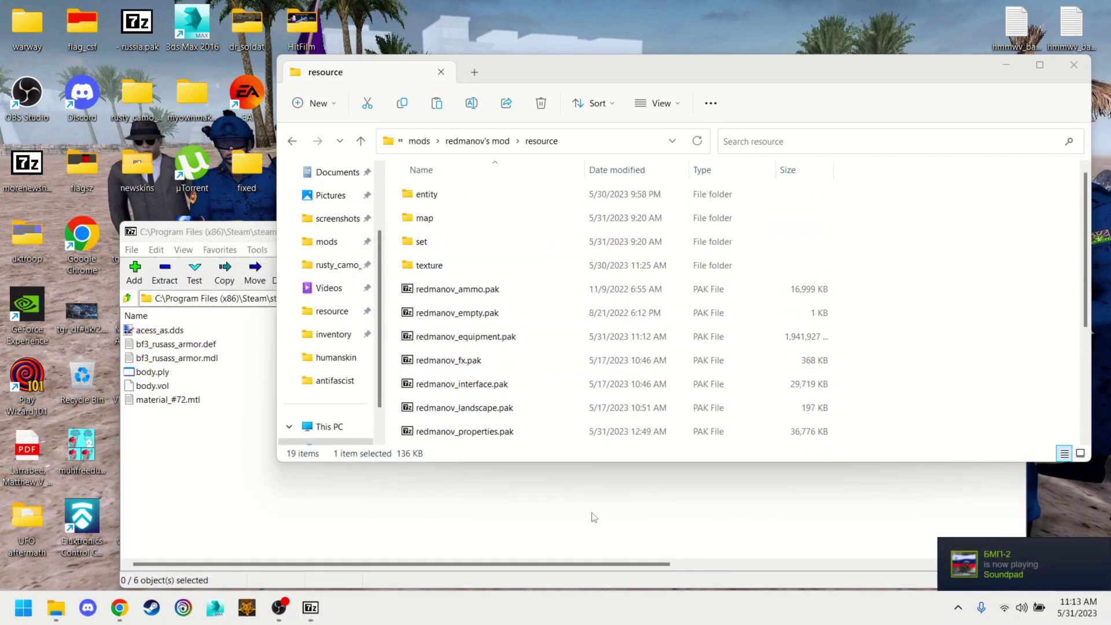
double_click(421, 243)
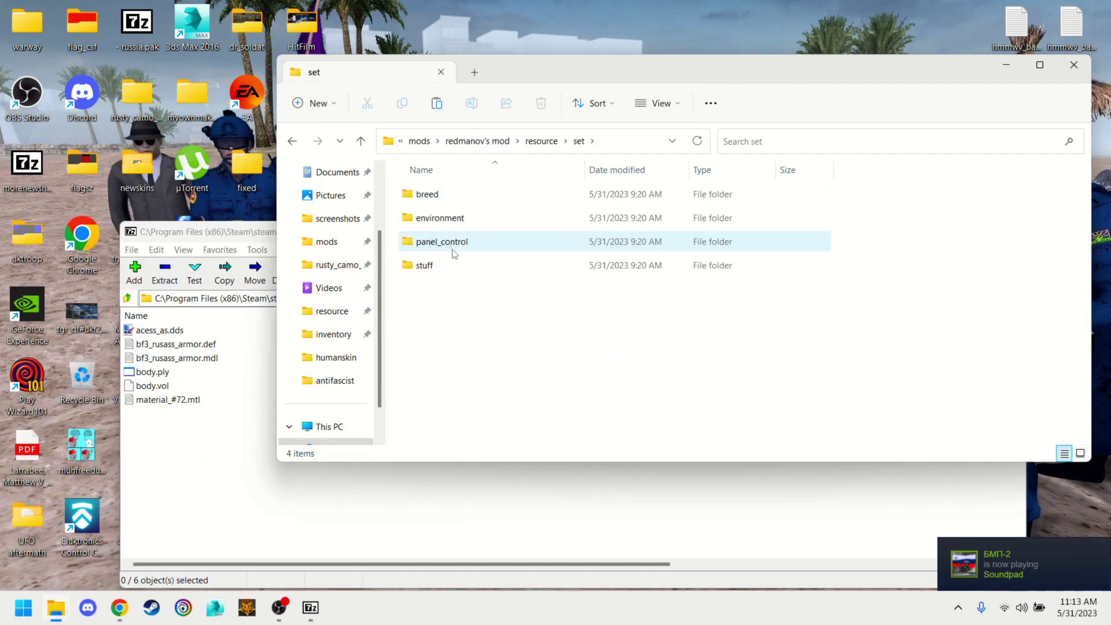
click(453, 265)
double_click(453, 264)
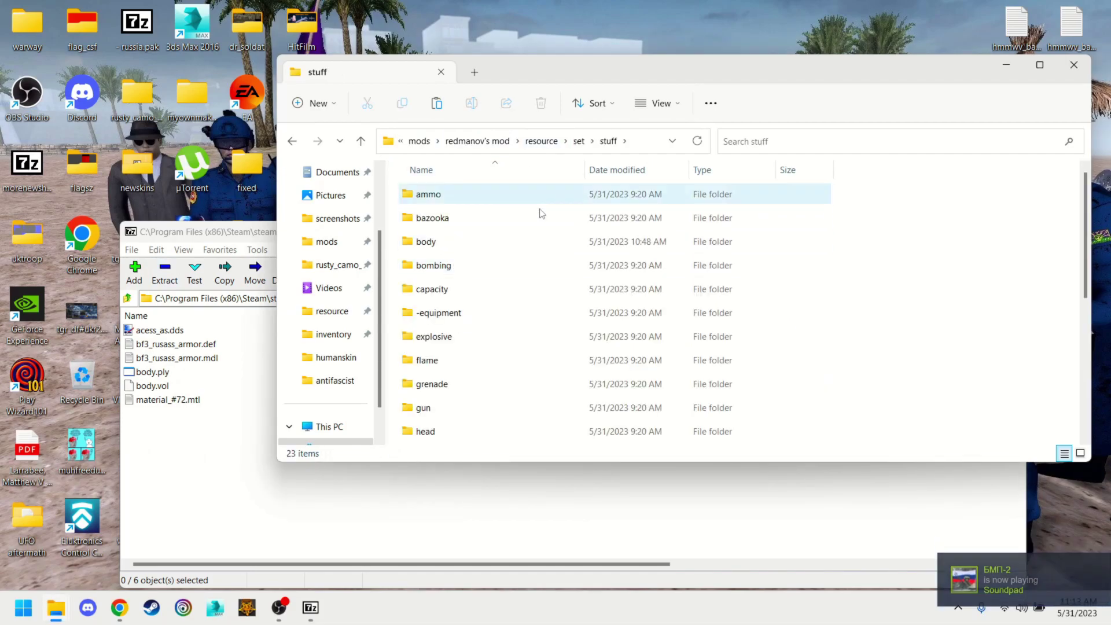
double_click(467, 242)
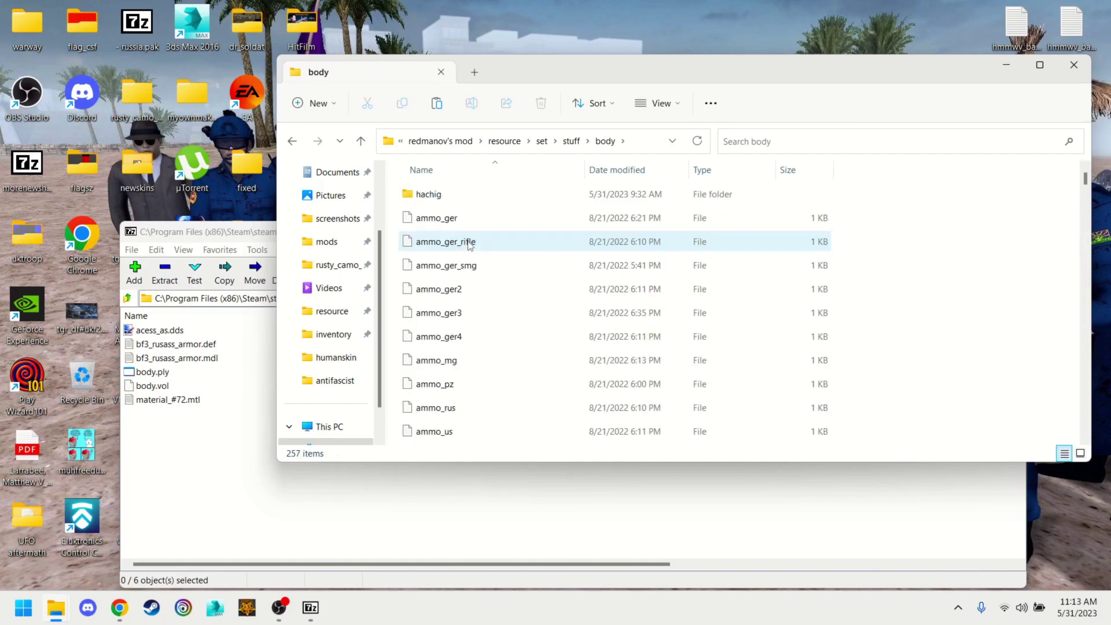
- Duplicate ammo_ger and copy the bf3_rusass_armor name from the 7-Zip archive entry
click(544, 218)
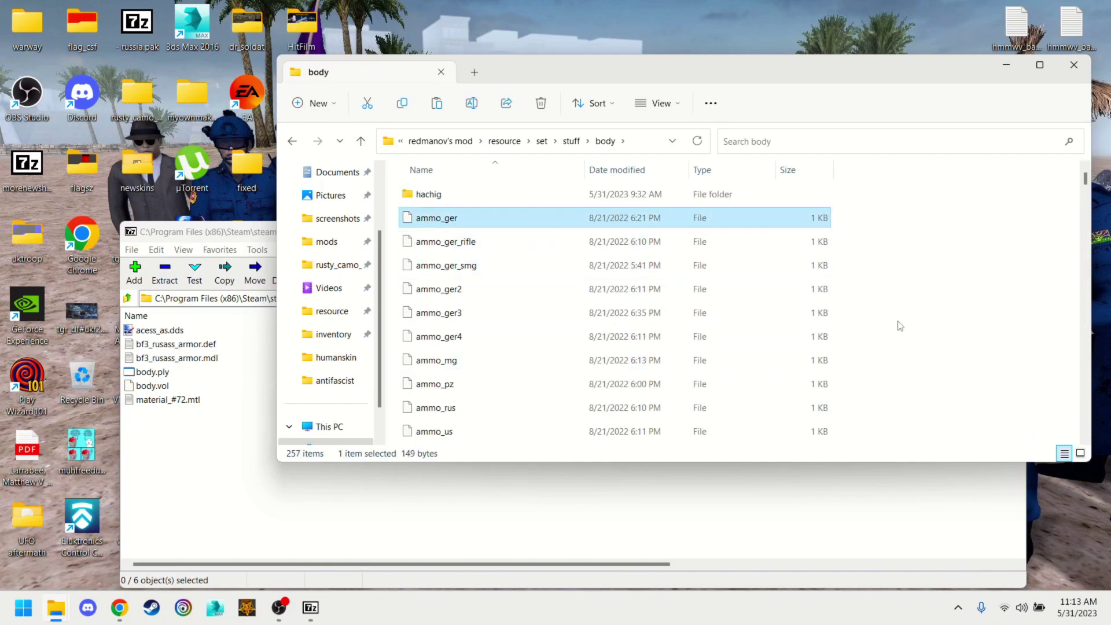
key(ctrl+v)
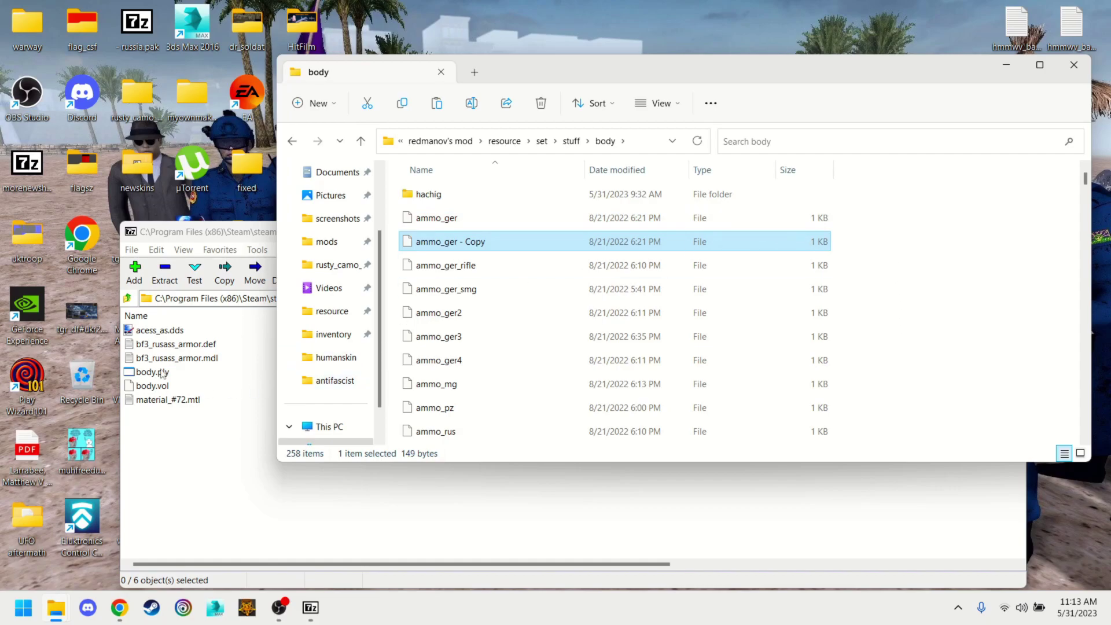
click(175, 346)
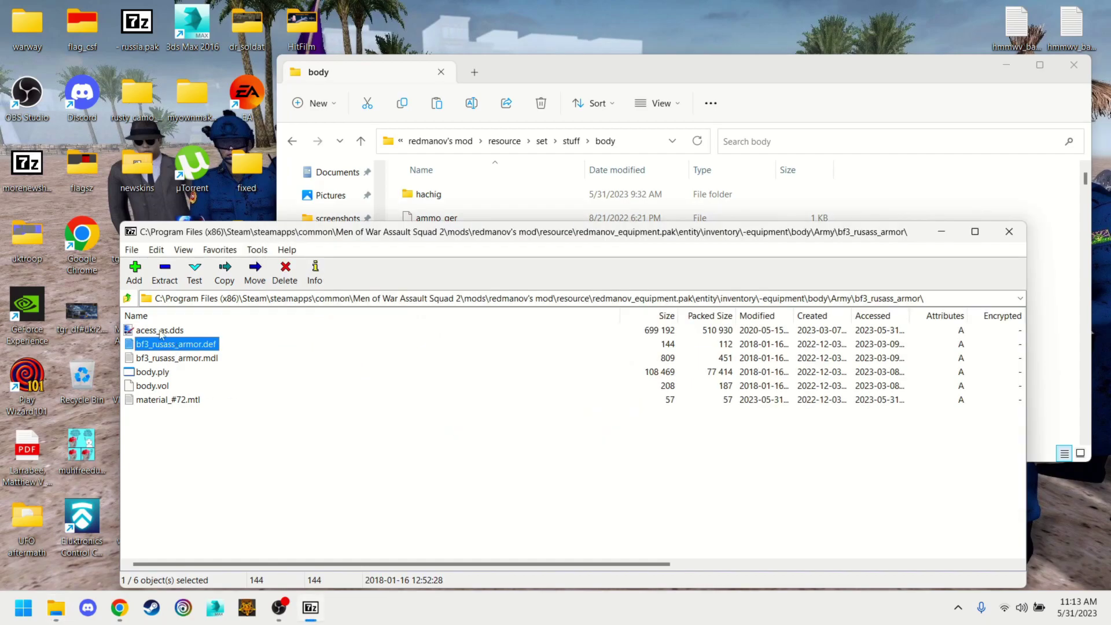
click(161, 331)
click(172, 345)
right_click(172, 345)
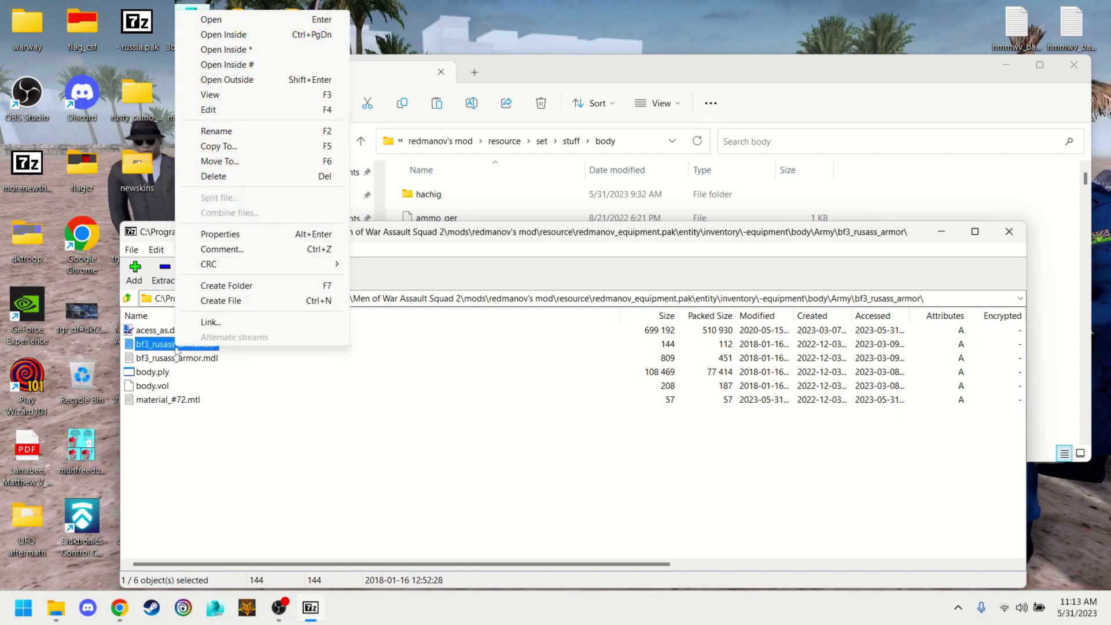
click(241, 131)
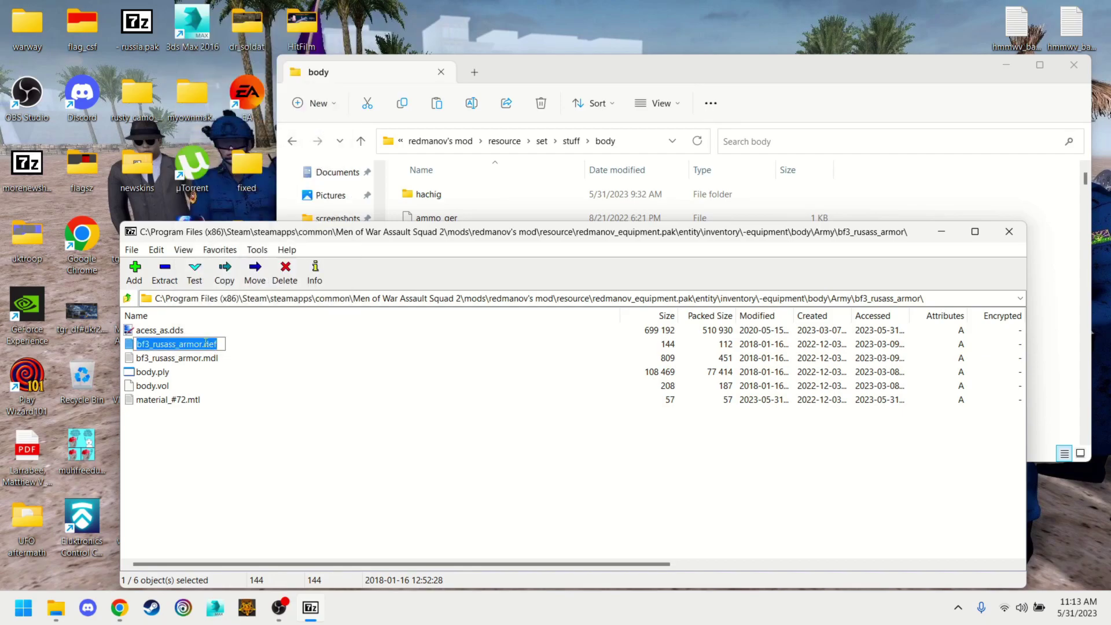
drag(204, 344, 138, 347)
click(225, 344)
- Rename the 'ammo_ger - Copy' file to bf3_rusass_armor
click(1088, 380)
scroll(470, 347, down, 5)
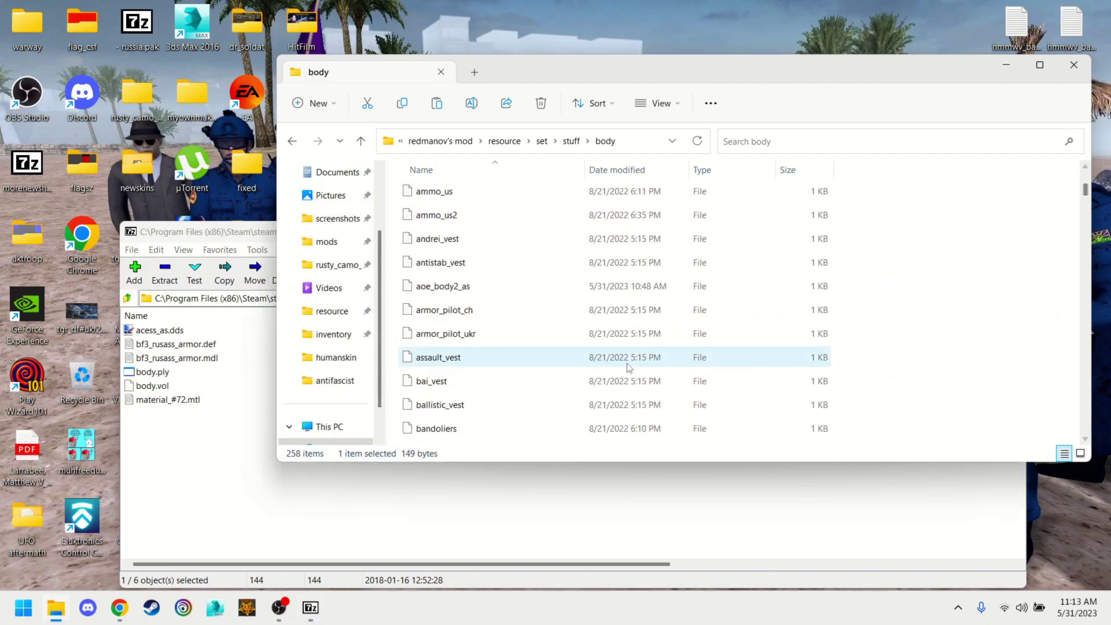
scroll(470, 243, up, 10)
click(469, 242)
right_click(470, 242)
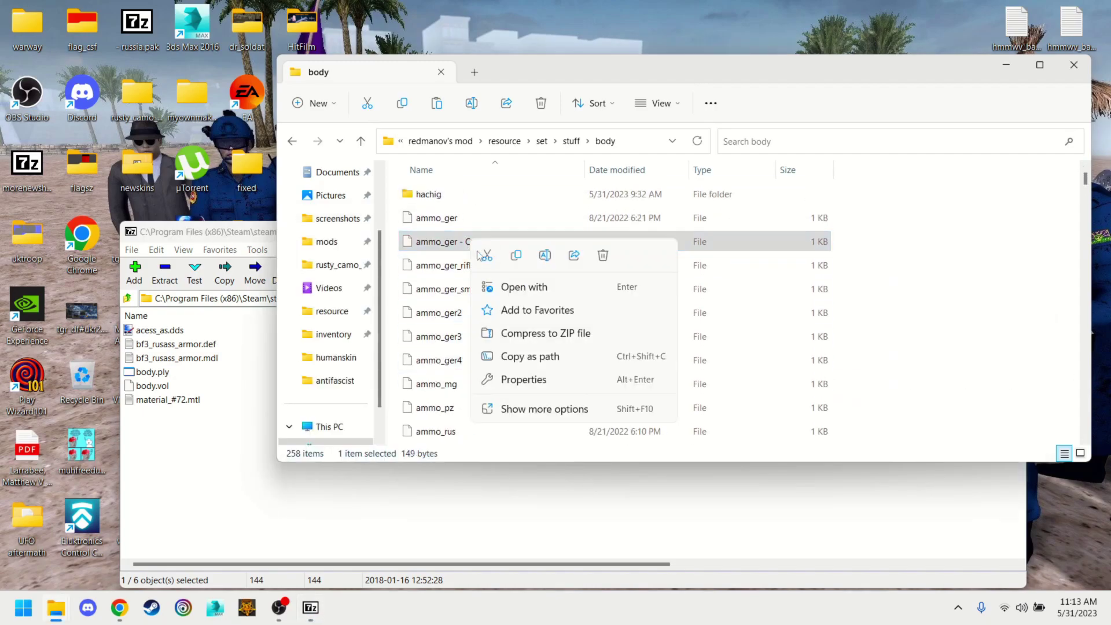
click(538, 256)
key(ctrl+v)
click(926, 238)
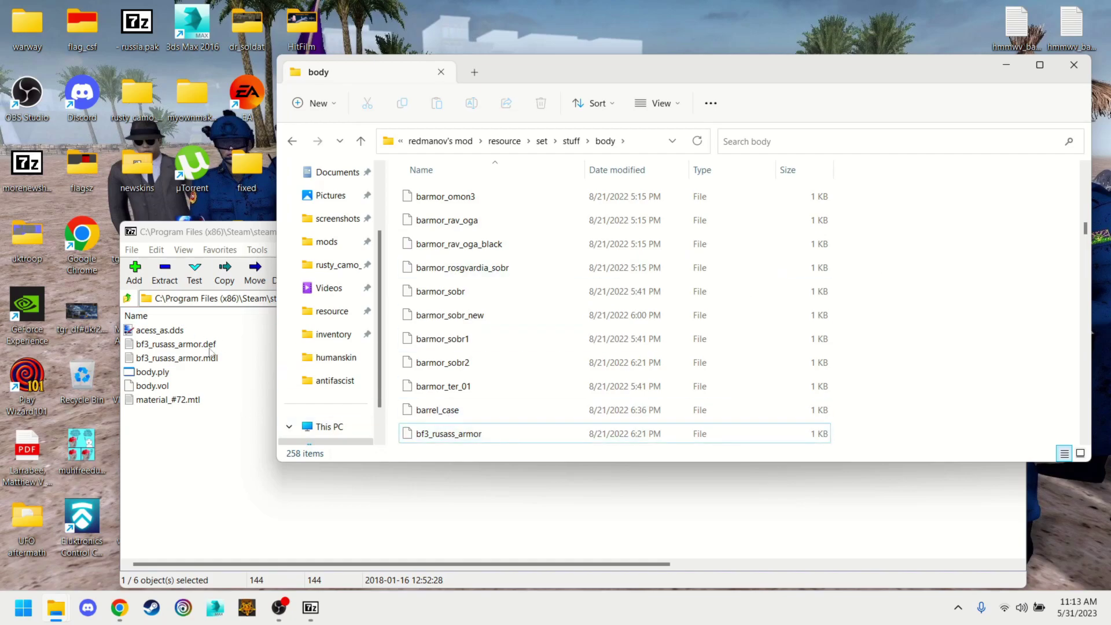
click(459, 435)
- Open bf3_rusass_armor in Notepad and change its entity from ammo_ger to bf3_rusass_armor
double_click(459, 436)
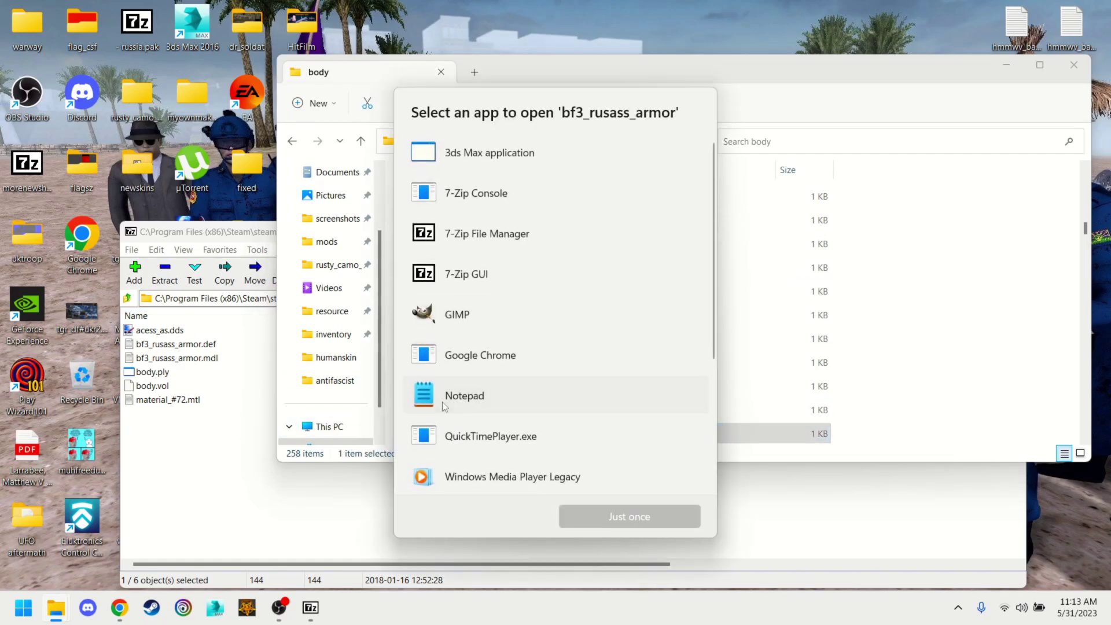
click(419, 391)
click(642, 518)
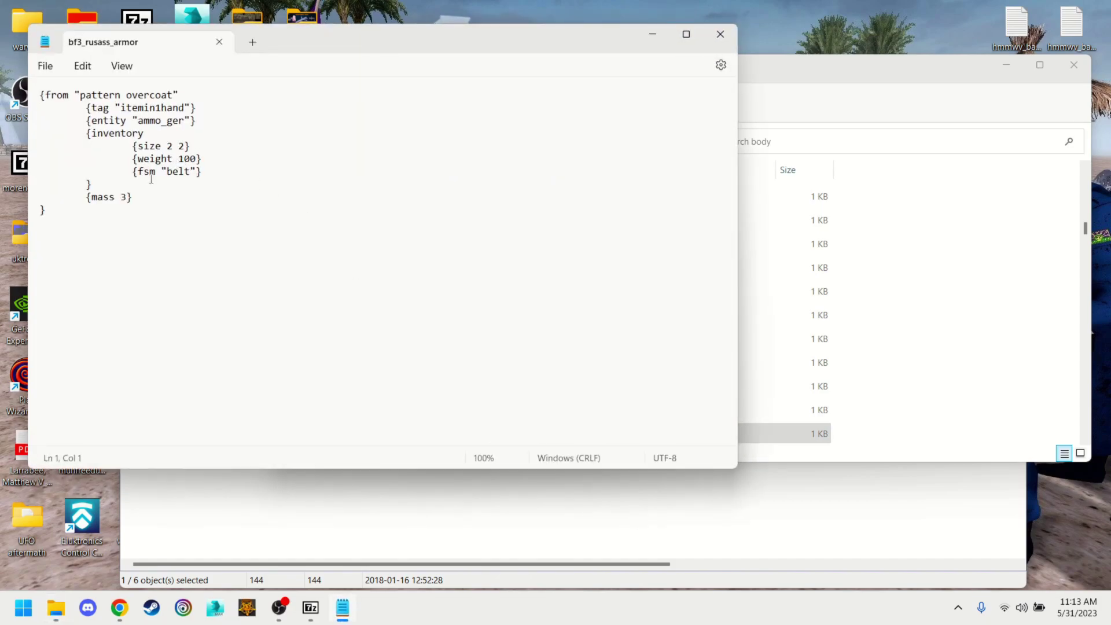
drag(121, 108, 176, 108)
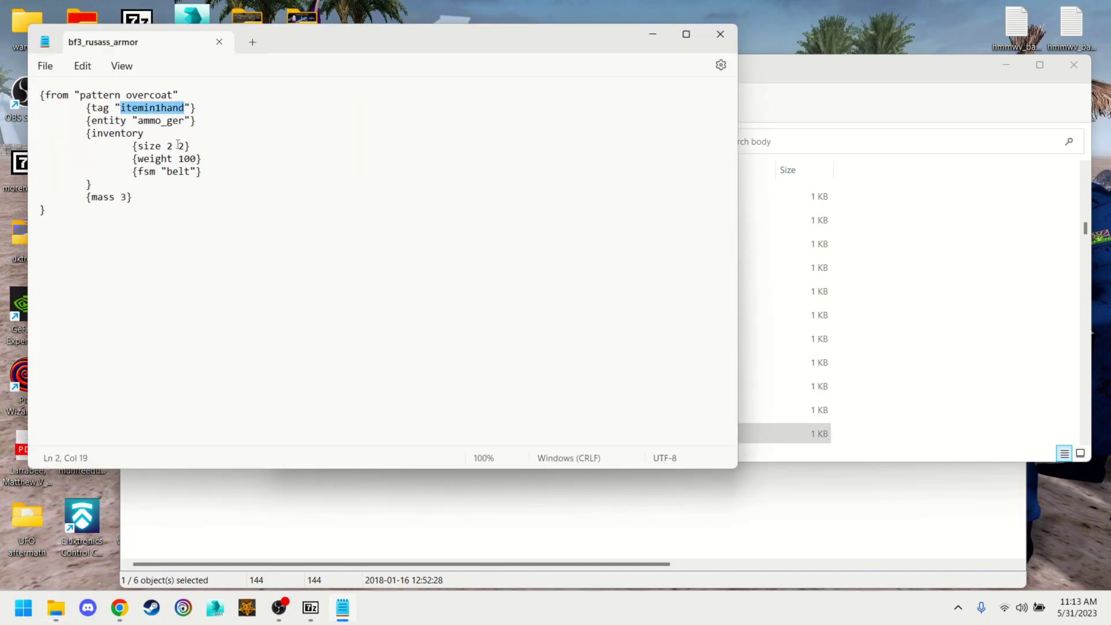
click(139, 120)
drag(139, 120, 186, 120)
key(ctrl+v)
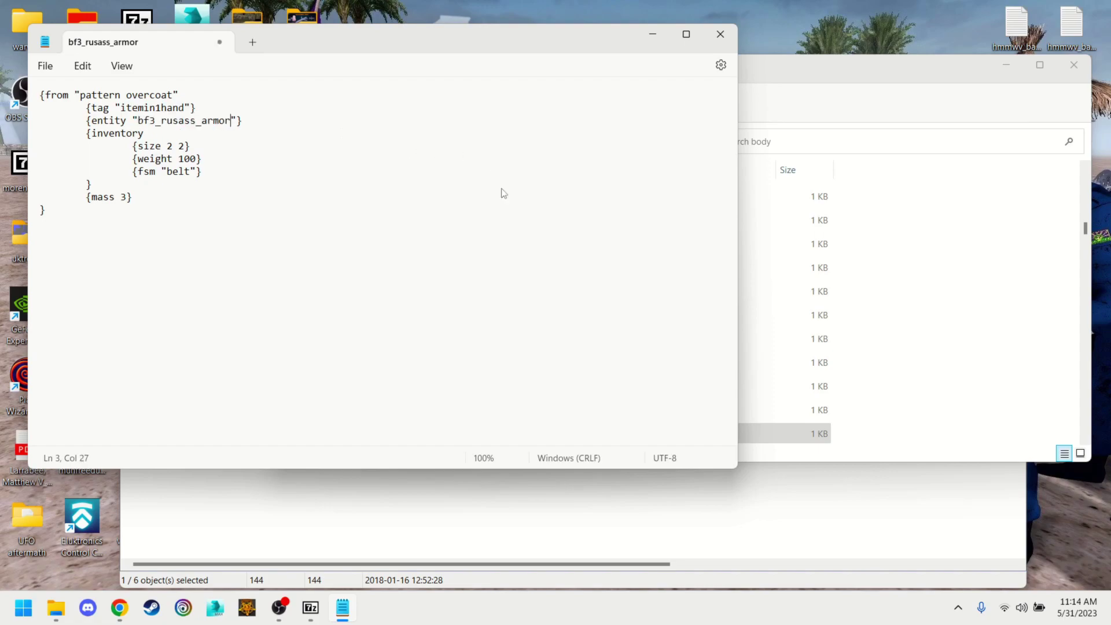
- Save the edited file and reselect it in the body folder
click(720, 34)
click(283, 298)
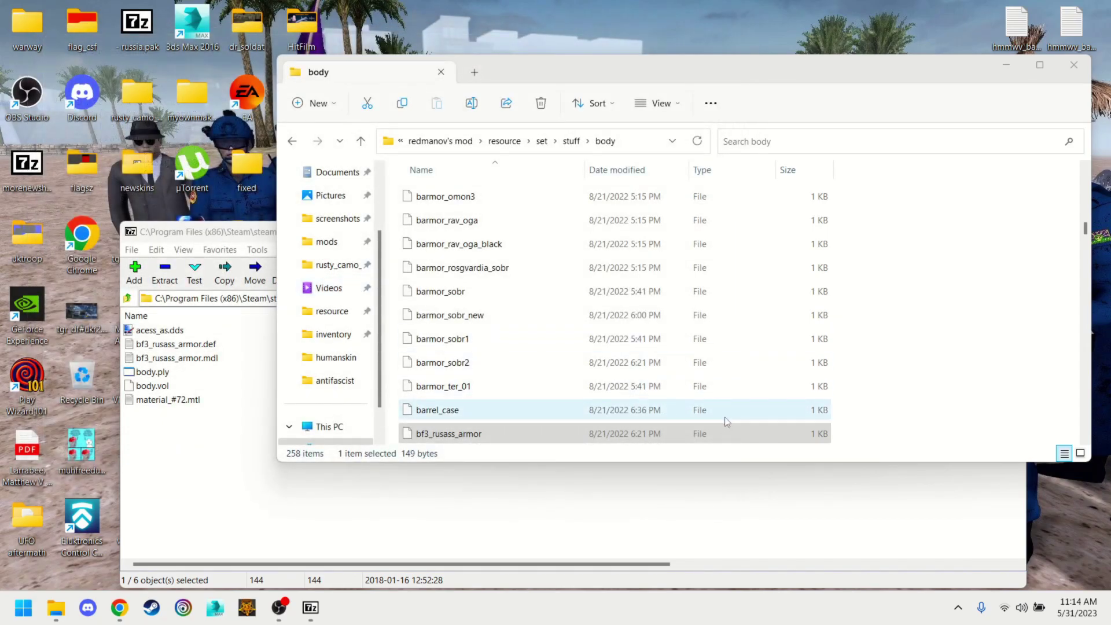
scroll(724, 417, down, 1)
click(492, 341)
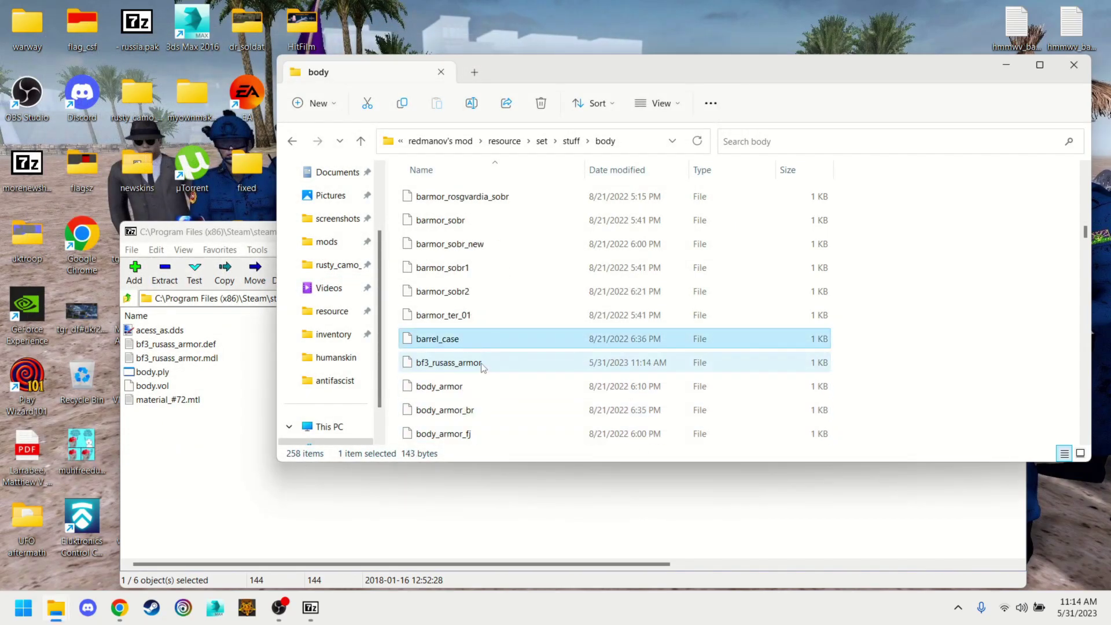
click(482, 366)
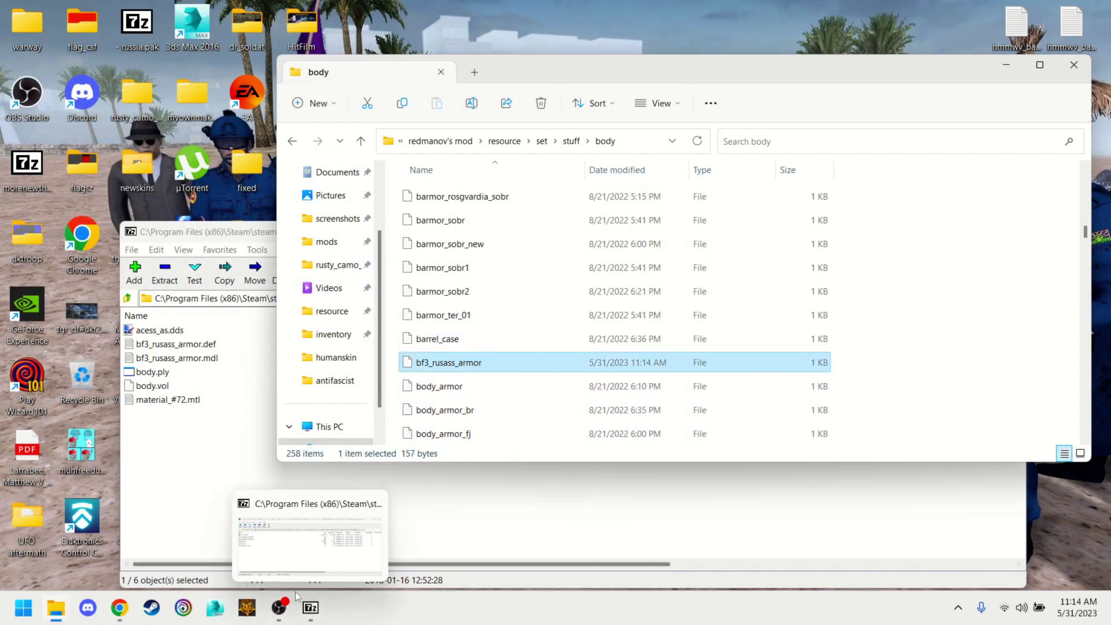
- Deselect the bf3_rusass_armor file while the Assault Squad 2 Editor relaunches
click(978, 346)
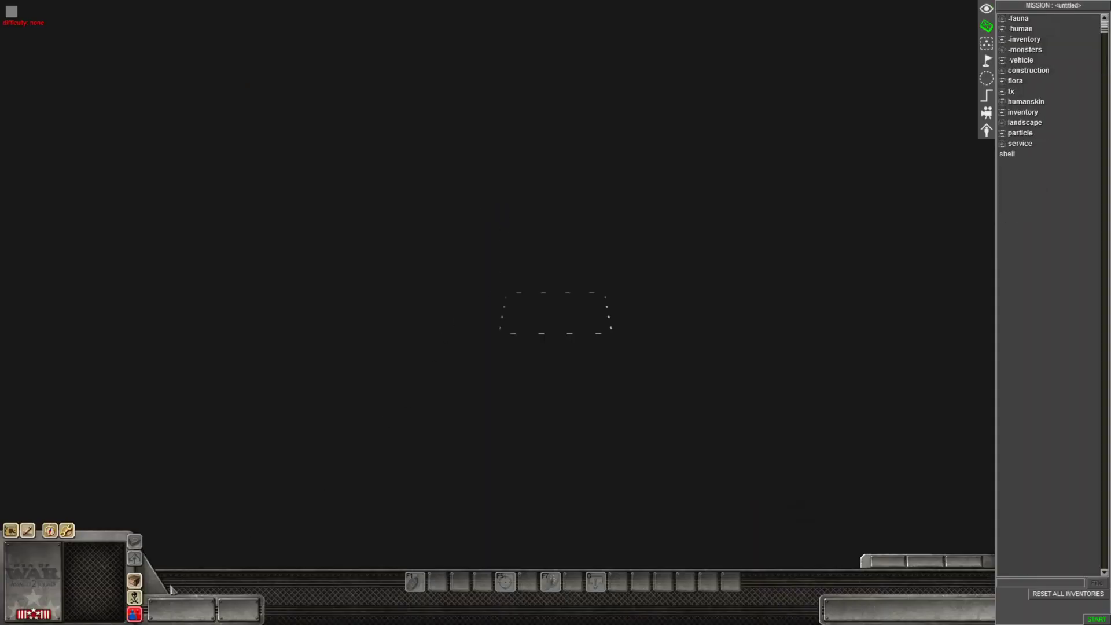
- Place a hachigoro agent from -human > slagwars on the map
scroll(741, 412, up, 5)
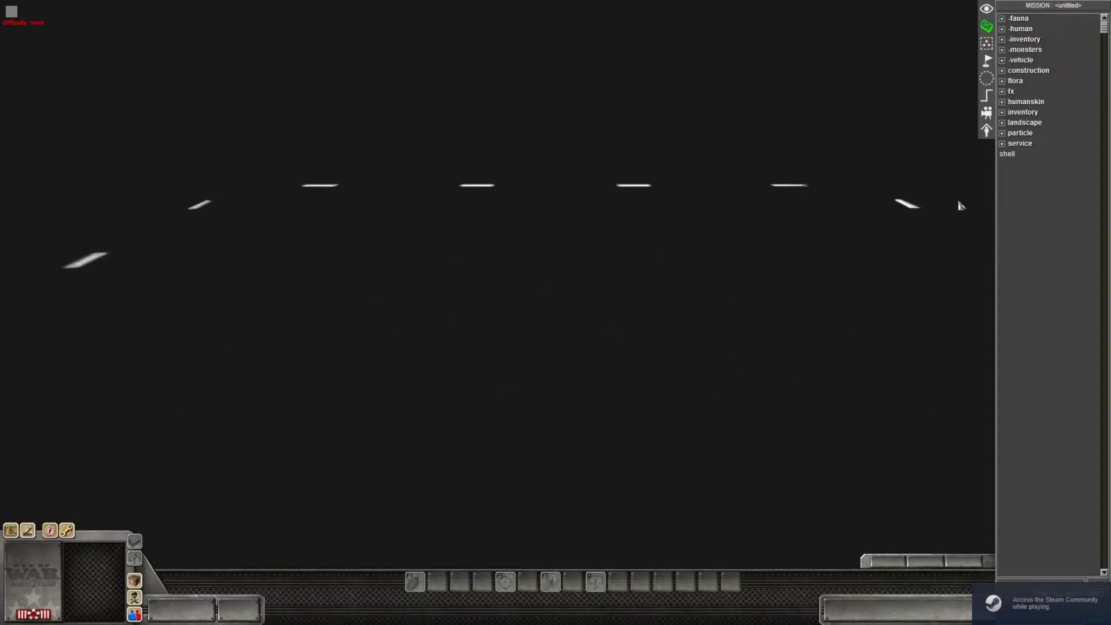
double_click(1021, 29)
double_click(1048, 61)
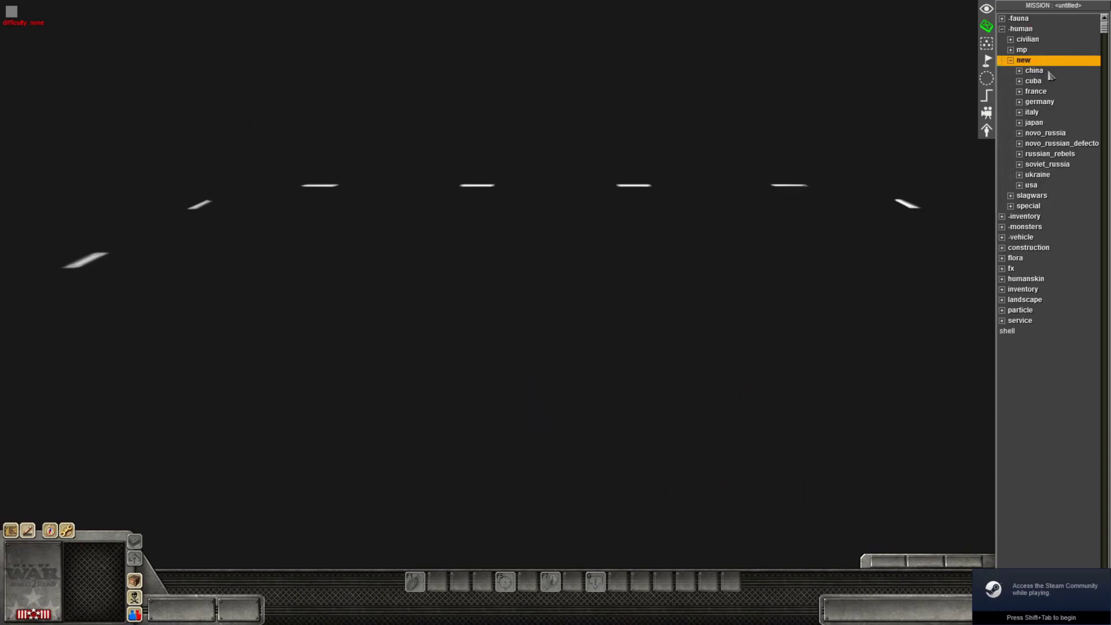
click(1050, 84)
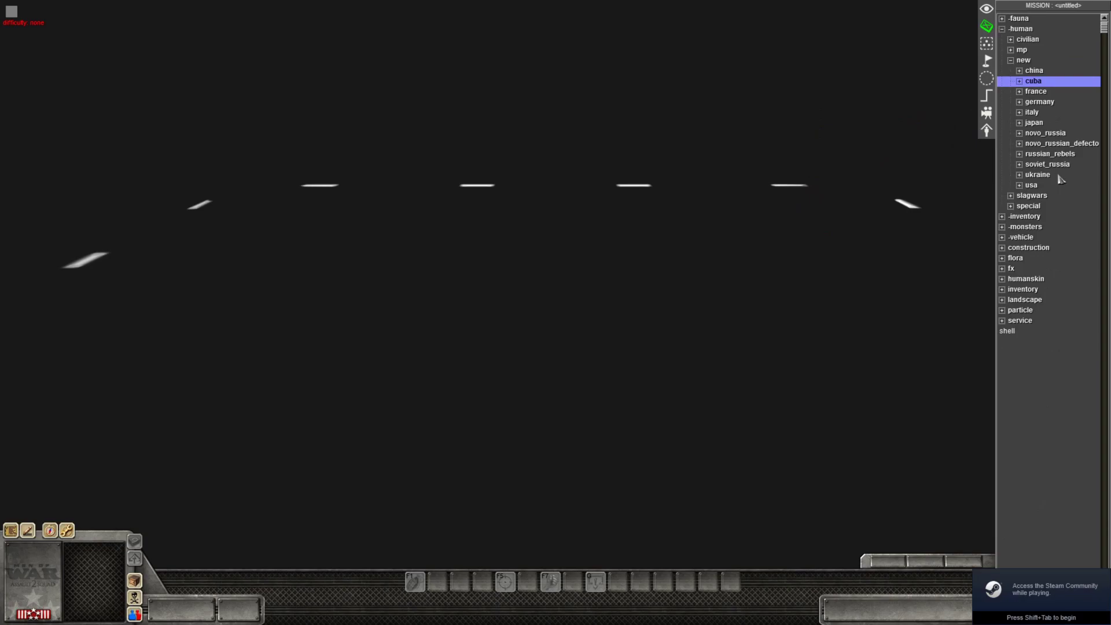
double_click(1050, 196)
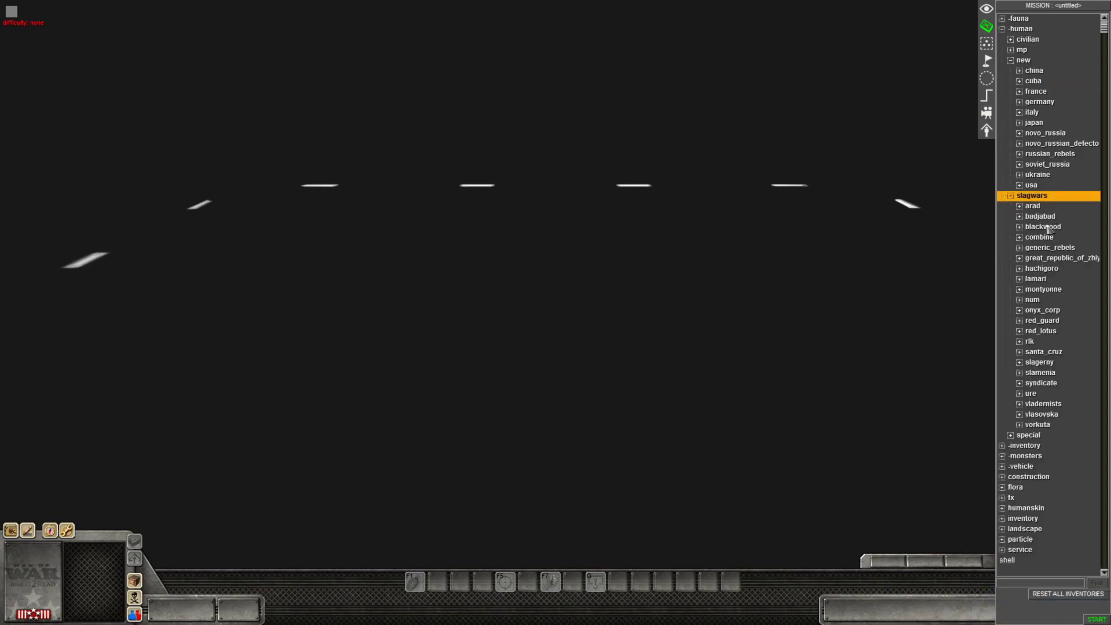
double_click(1058, 270)
click(1036, 310)
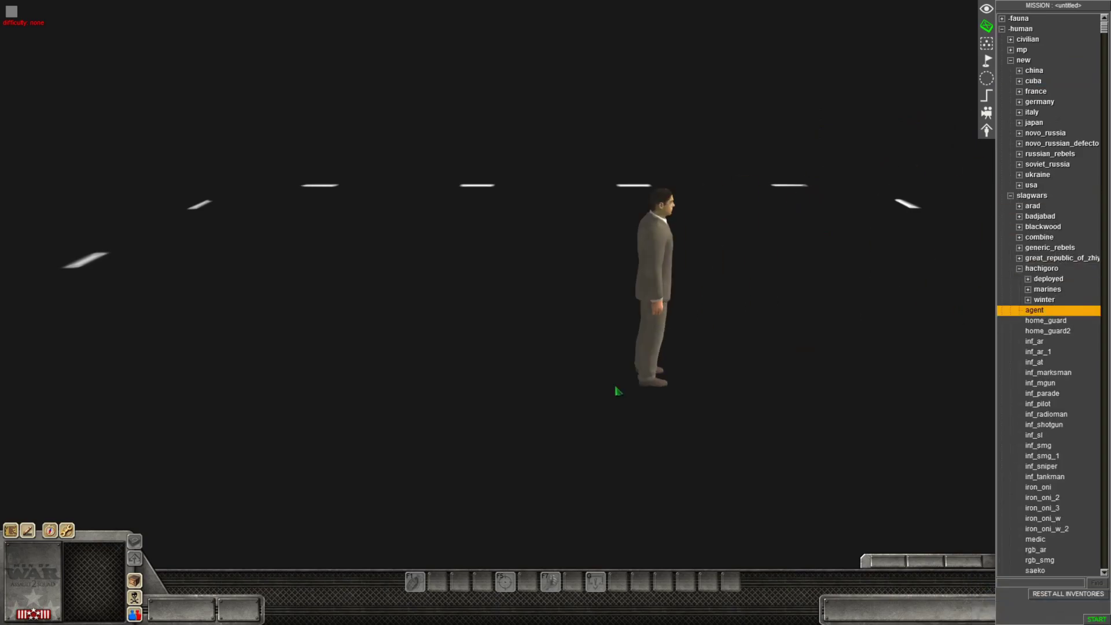
click(575, 441)
- Remove the sunglasses from the agent's Stuffing inventory
scroll(532, 354, up, 5)
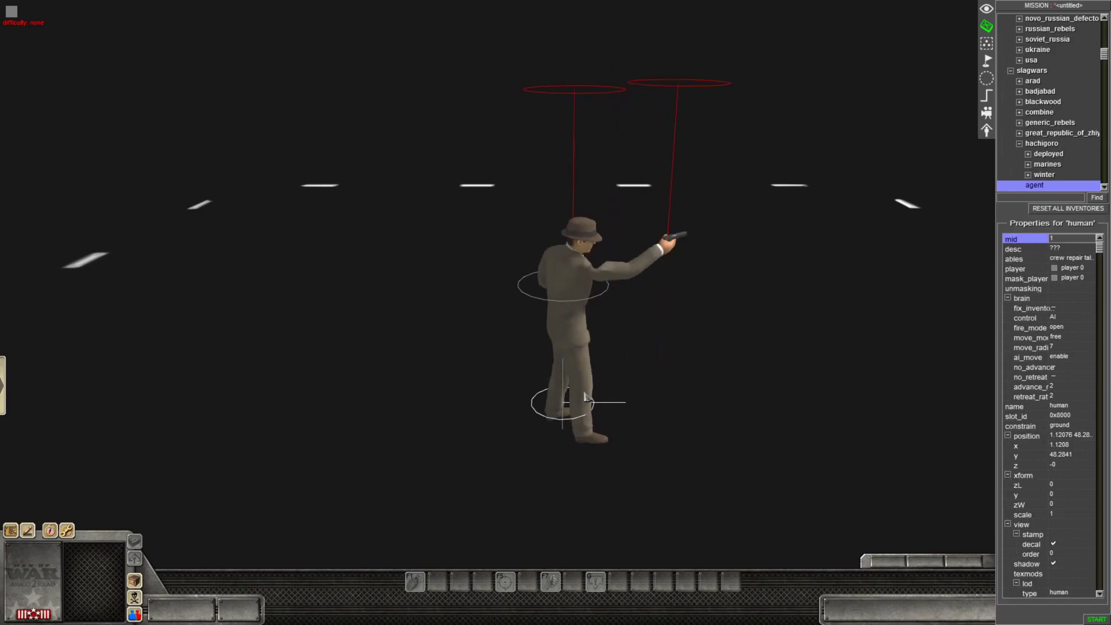
right_click(580, 265)
click(581, 294)
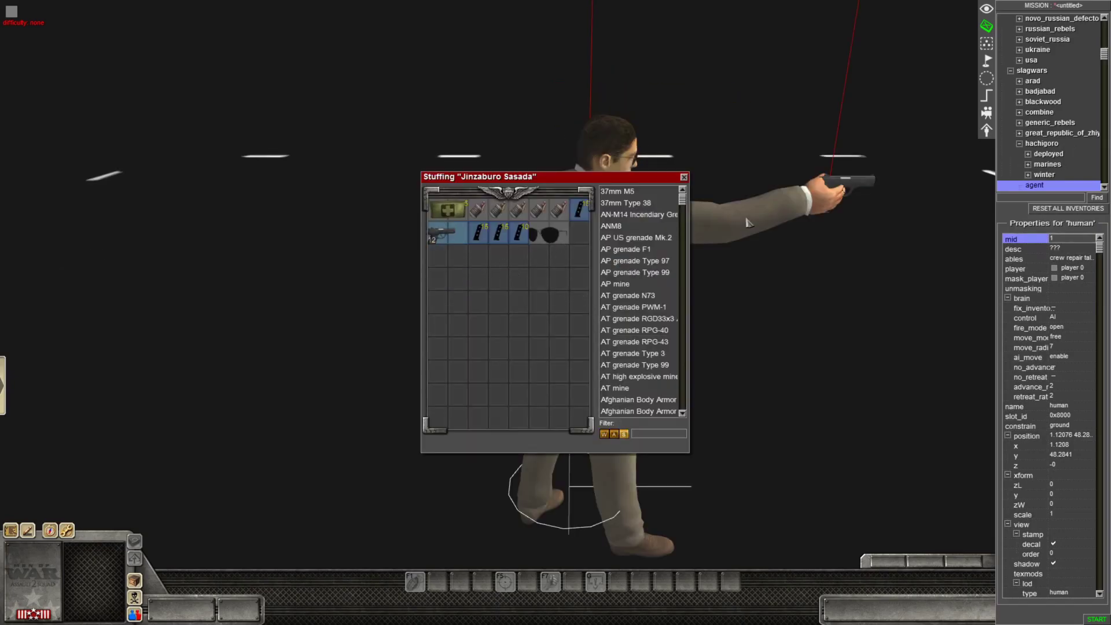
right_click(558, 236)
click(685, 178)
- Browse the agent's skin list and close it without changing the skin
scroll(1047, 521, down, 7)
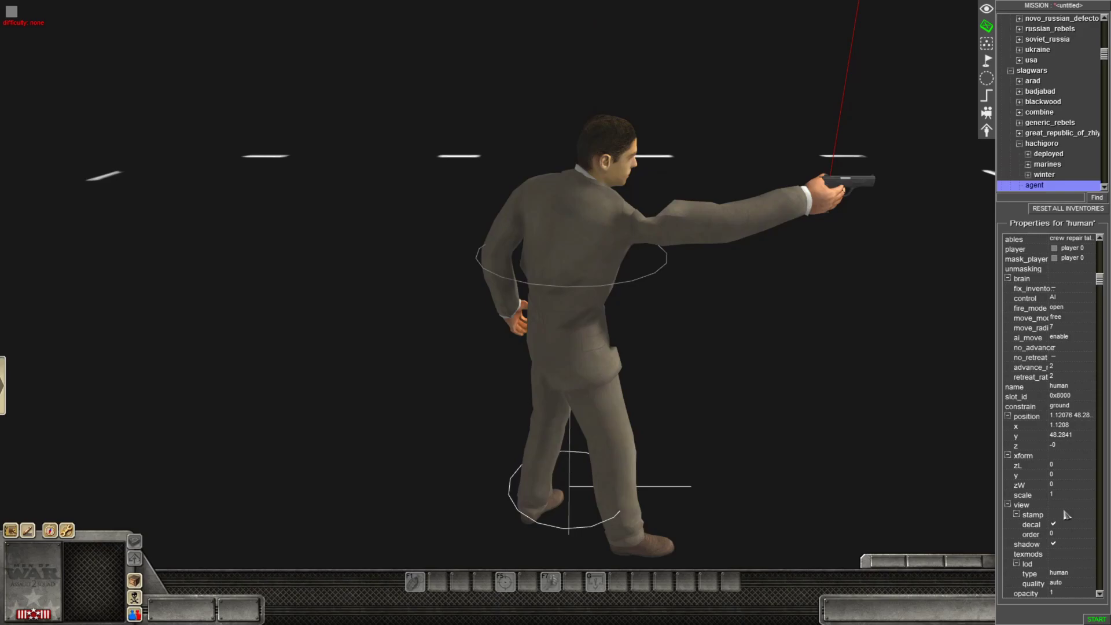
click(1068, 554)
click(1068, 554)
scroll(1068, 554, down, 5)
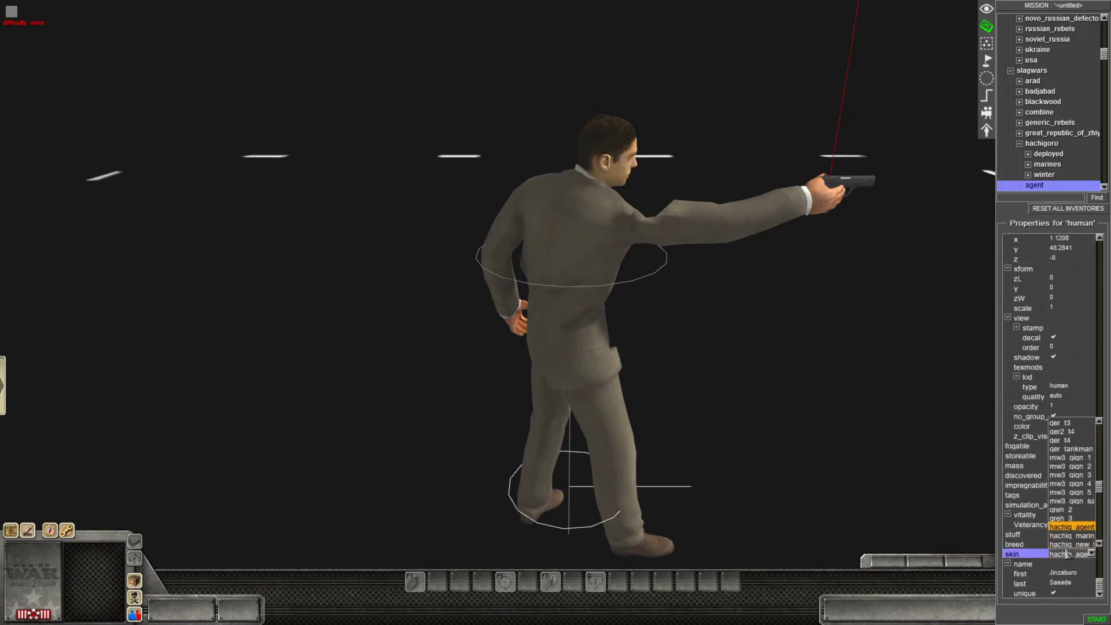
scroll(1067, 553, down, 5)
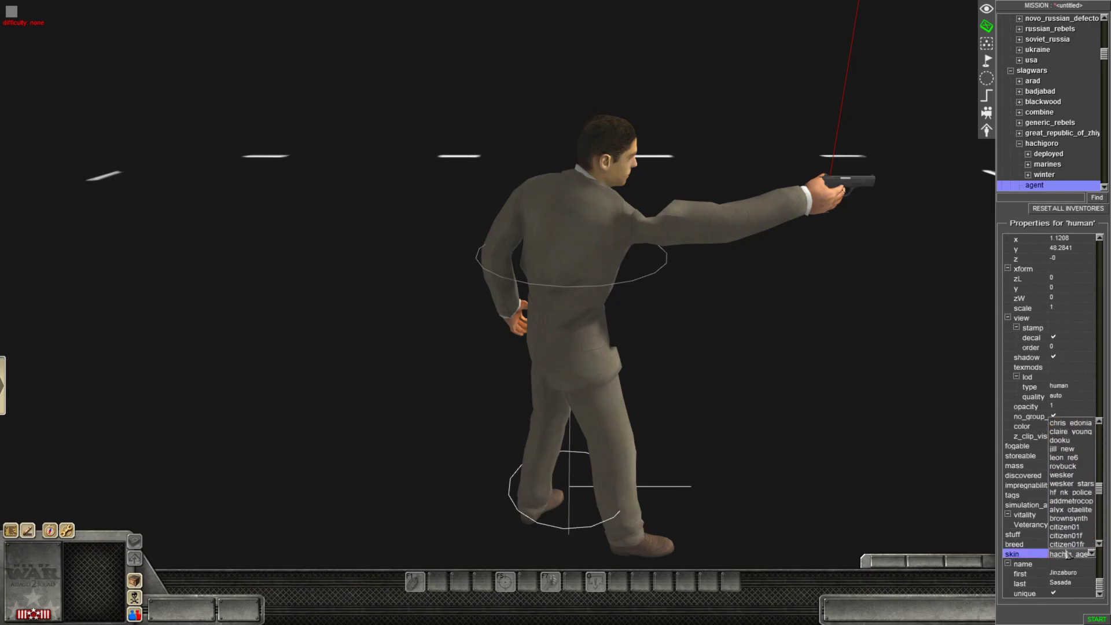
scroll(1068, 554, up, 5)
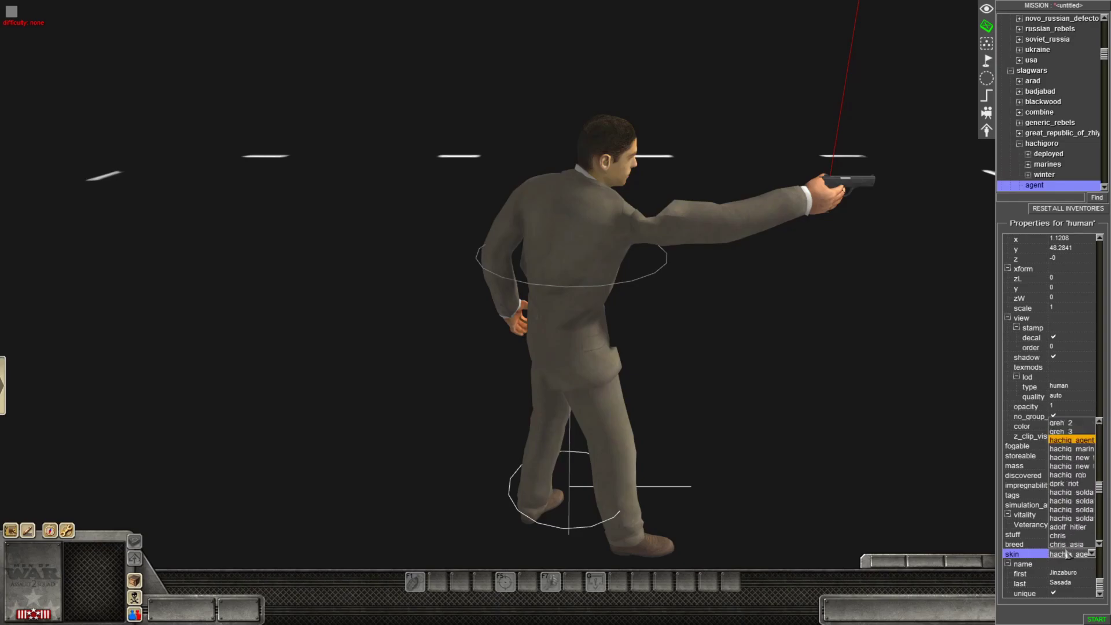
scroll(1068, 554, up, 5)
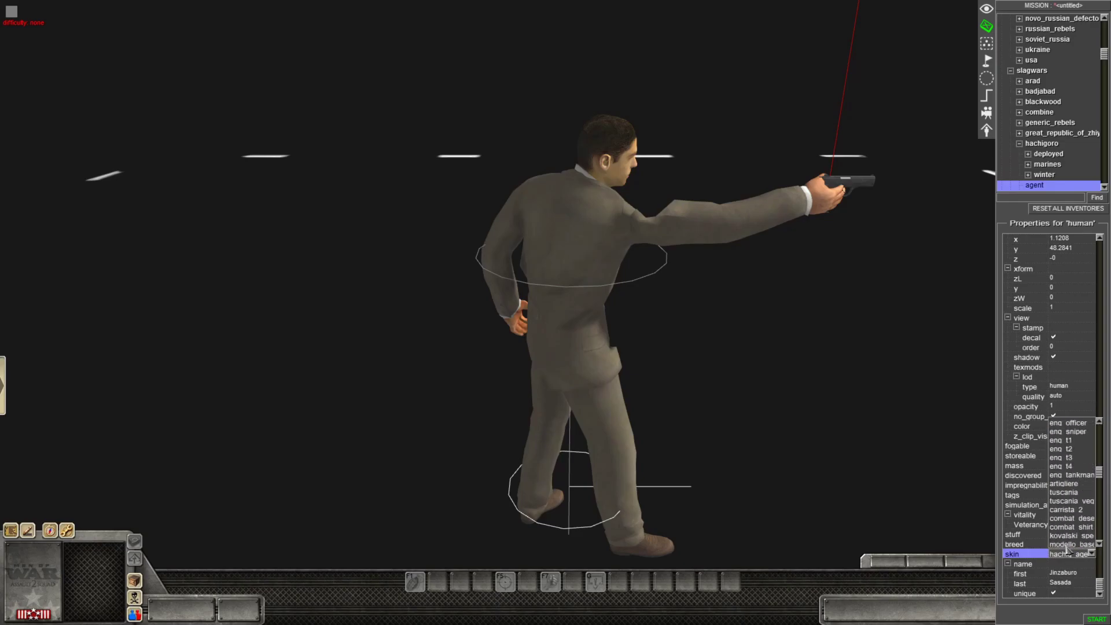
scroll(1067, 548, down, 3)
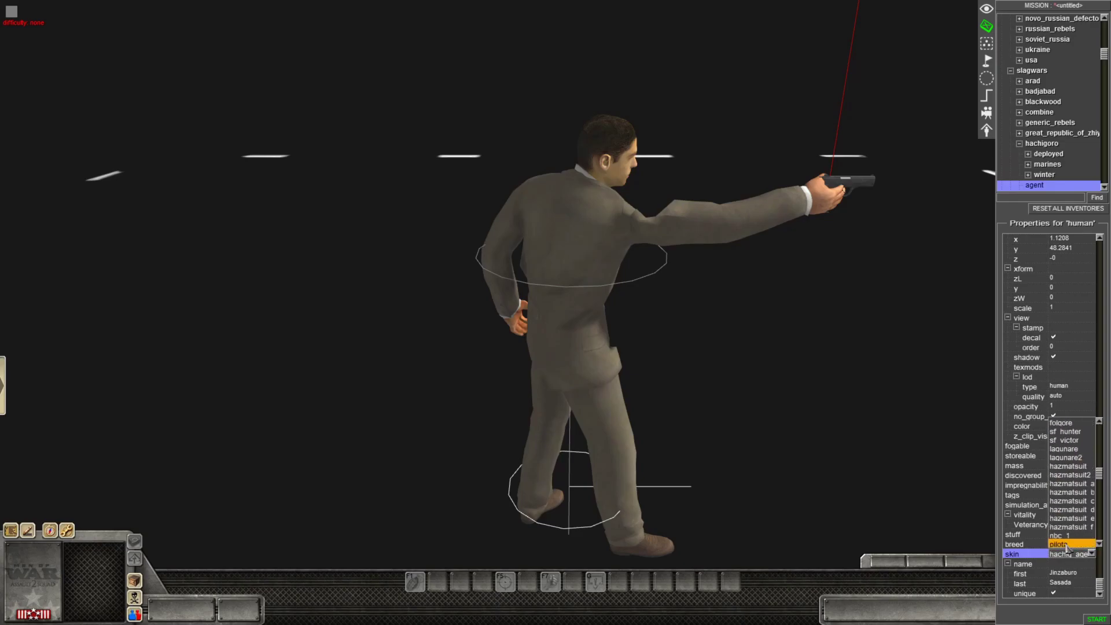
scroll(1068, 548, up, 5)
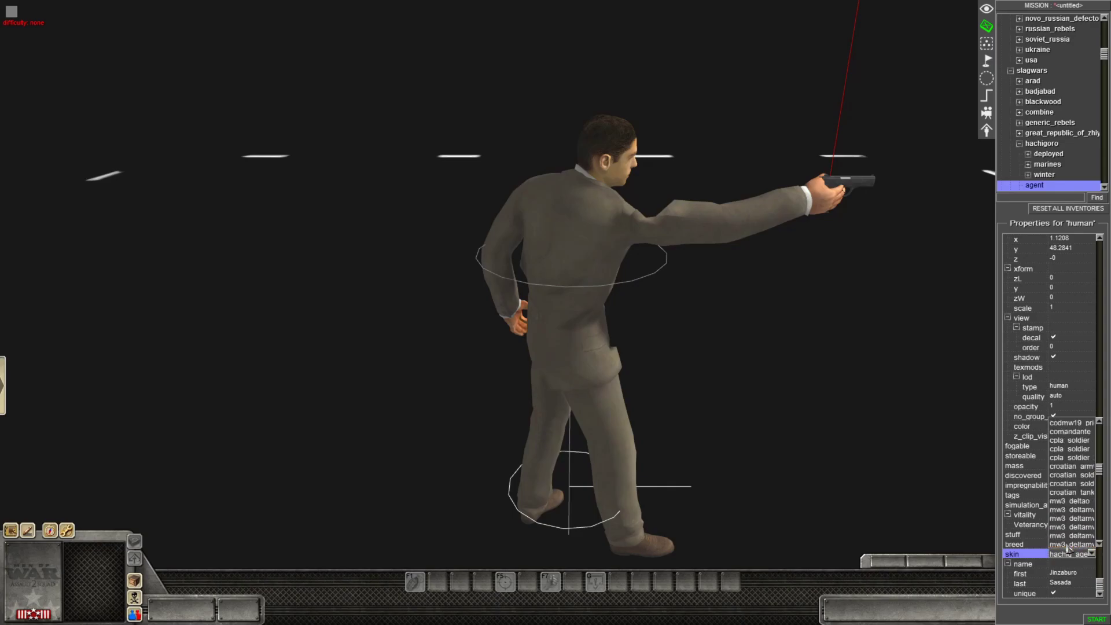
click(851, 390)
middle_drag(850, 390, 896, 352)
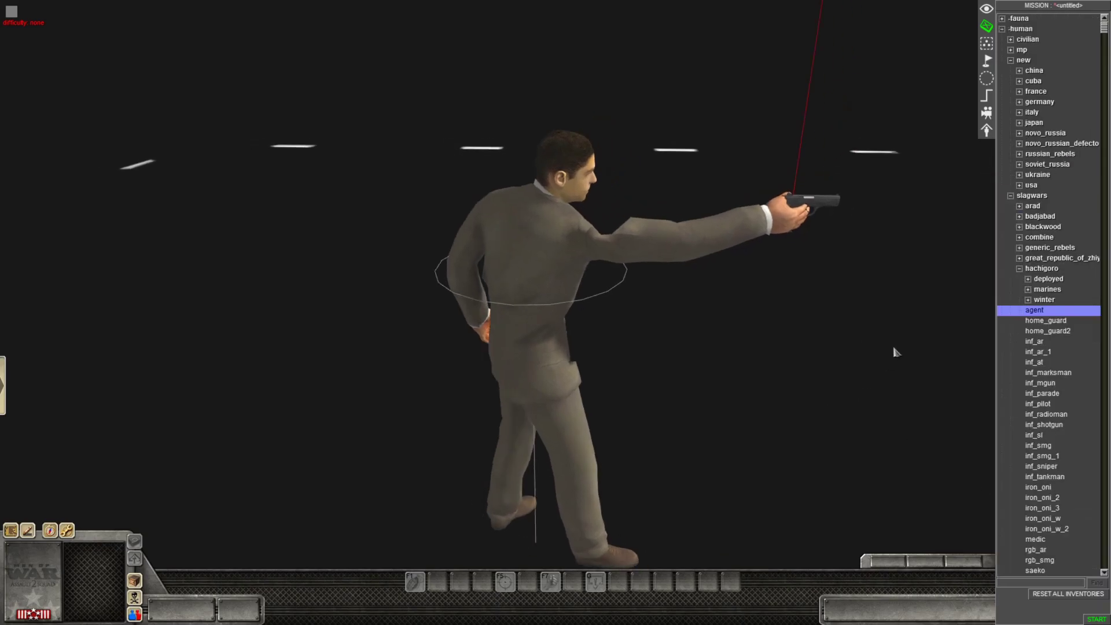
- Collapse the -human unit tree and toggle the -inventory category
double_click(1047, 269)
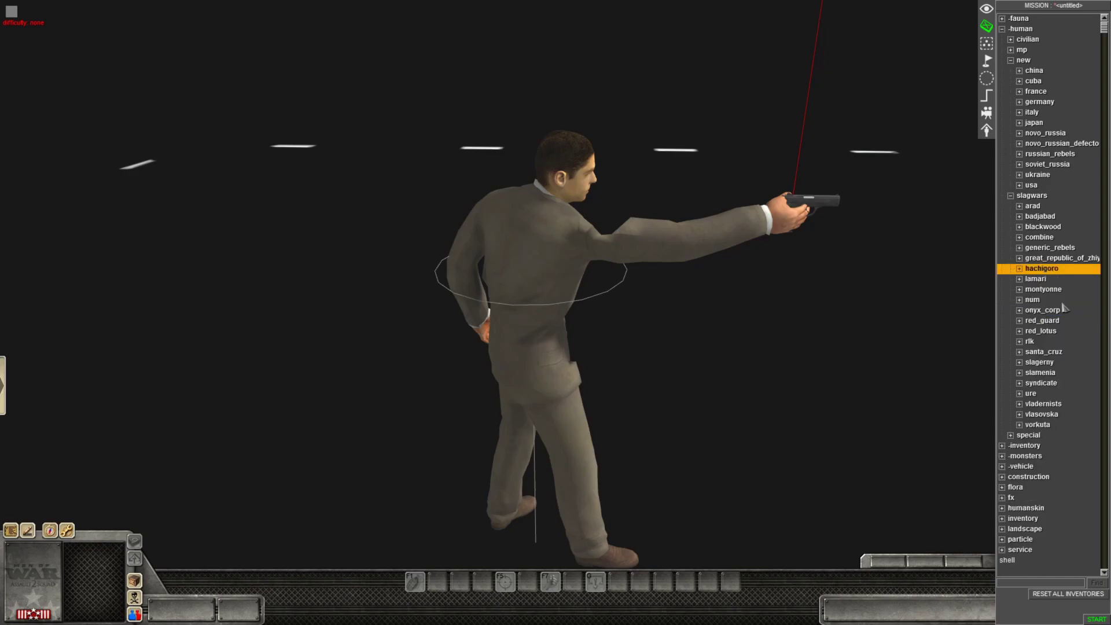
double_click(1043, 62)
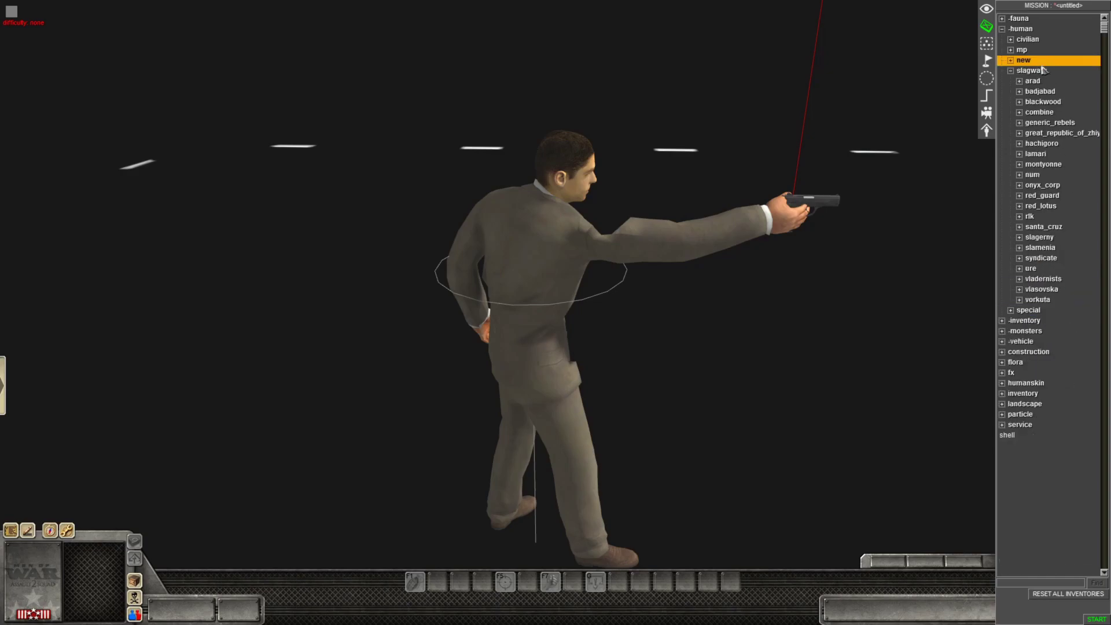
double_click(1032, 29)
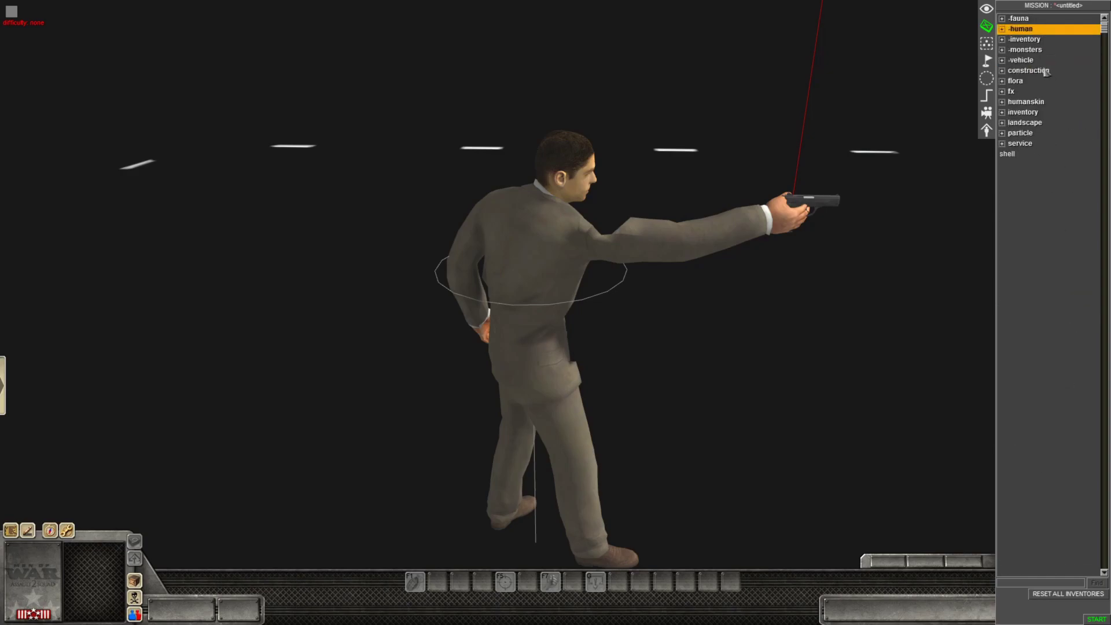
double_click(1037, 40)
double_click(1029, 40)
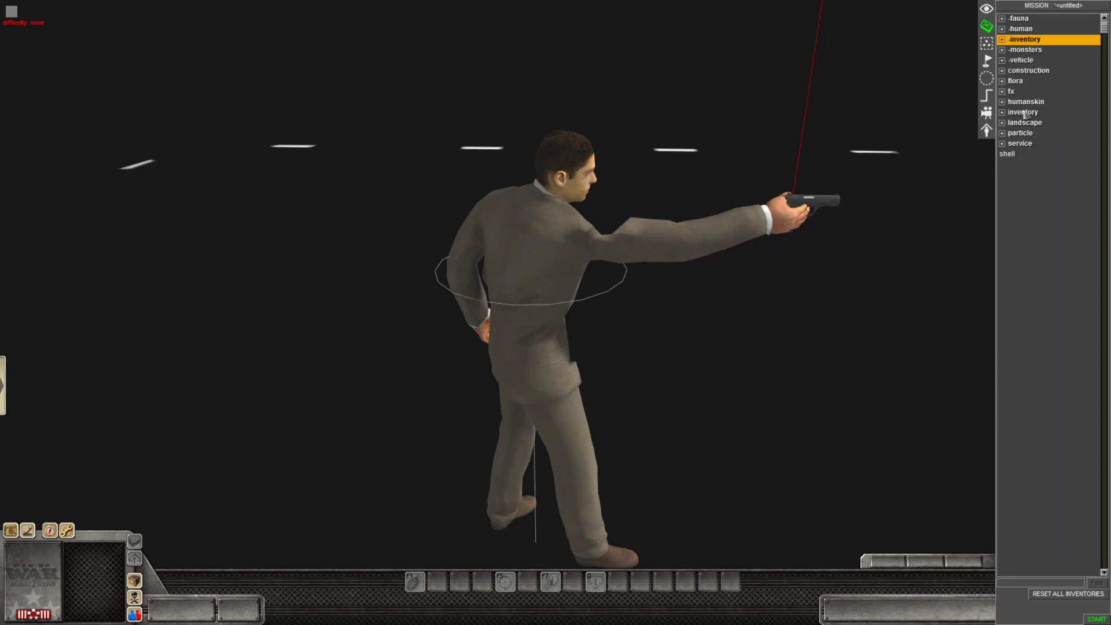
double_click(1037, 41)
double_click(1037, 42)
- Place the bf3_rusass_armor vest from inventory > -equipment > body > army beside the agent
double_click(1033, 113)
double_click(1056, 135)
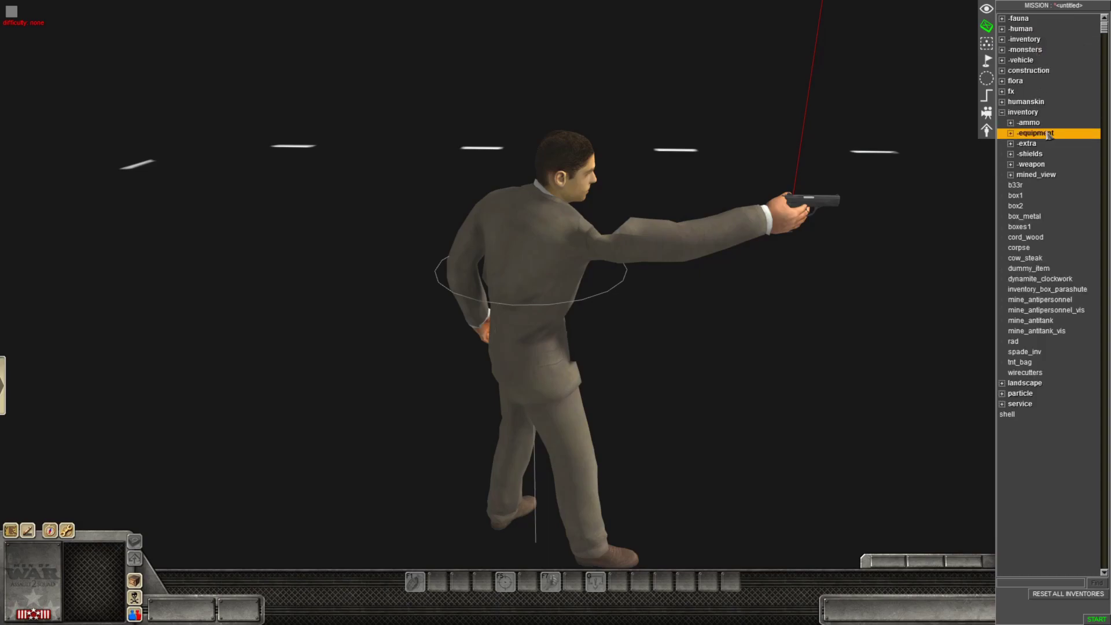
double_click(1051, 155)
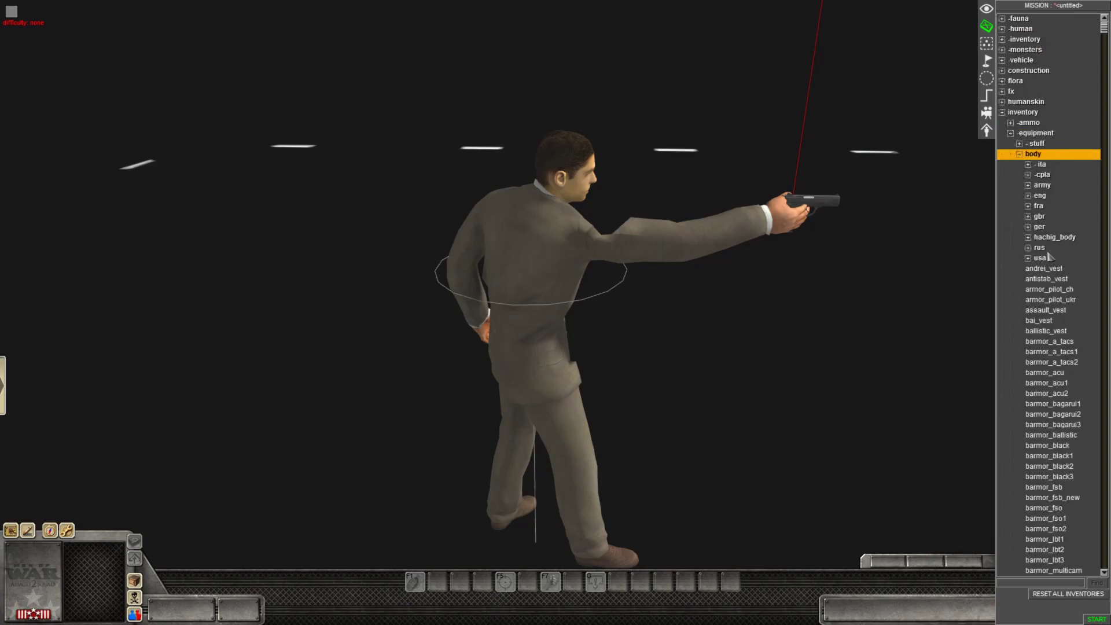
double_click(1042, 186)
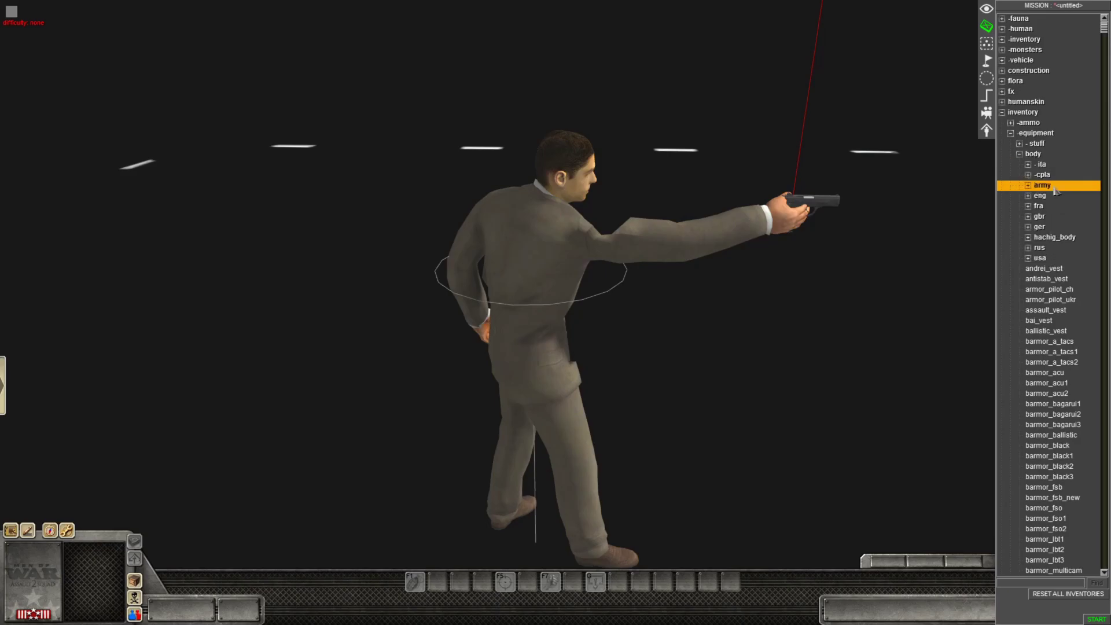
click(1057, 196)
scroll(690, 347, up, 5)
scroll(690, 347, down, 3)
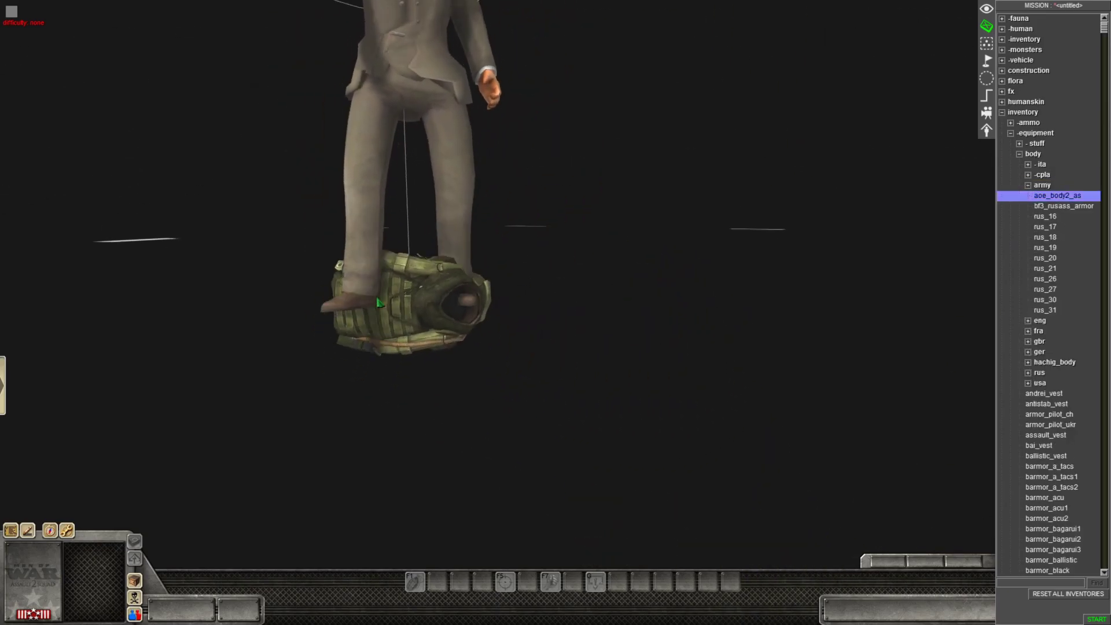
click(1070, 207)
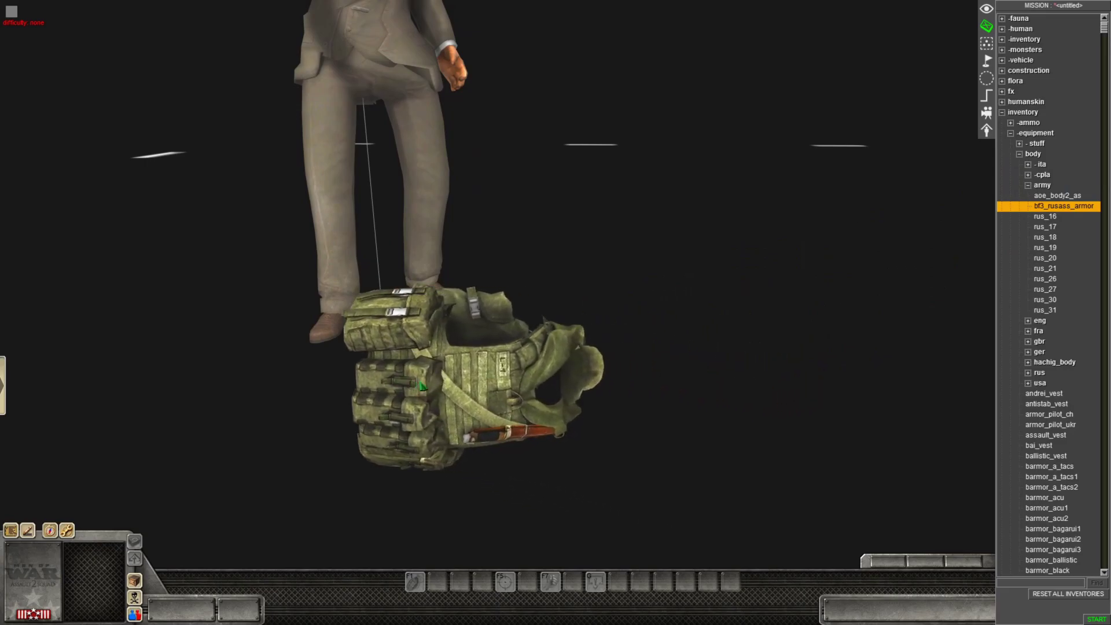
click(425, 368)
- Order the agent to pick up and wear the bf3_rusass_armor vest
scroll(426, 368, down, 3)
right_click(784, 287)
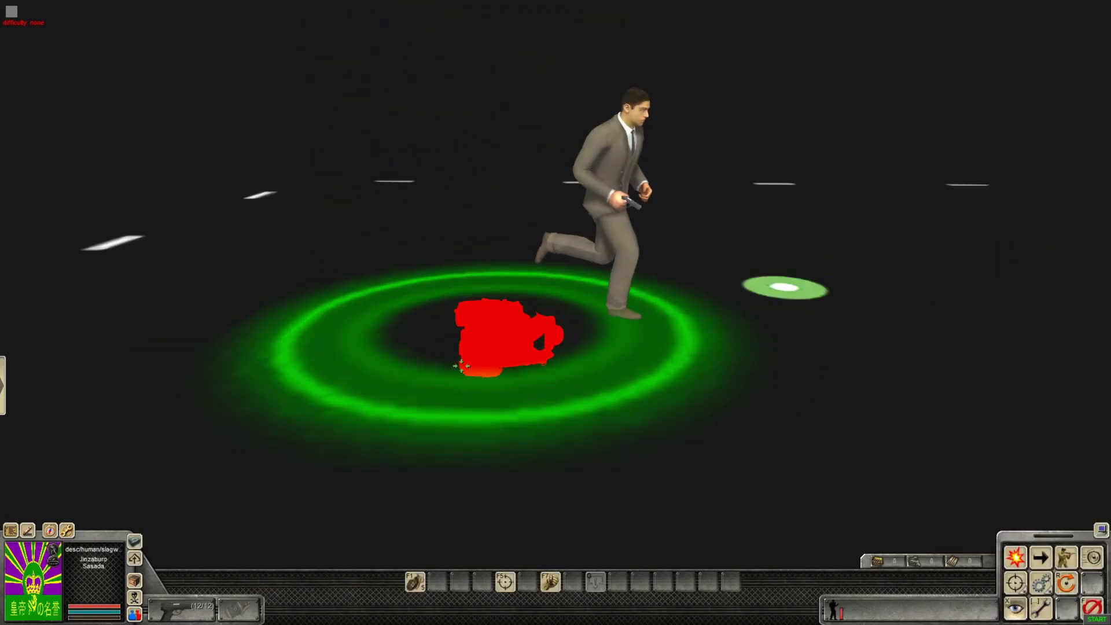
click(752, 444)
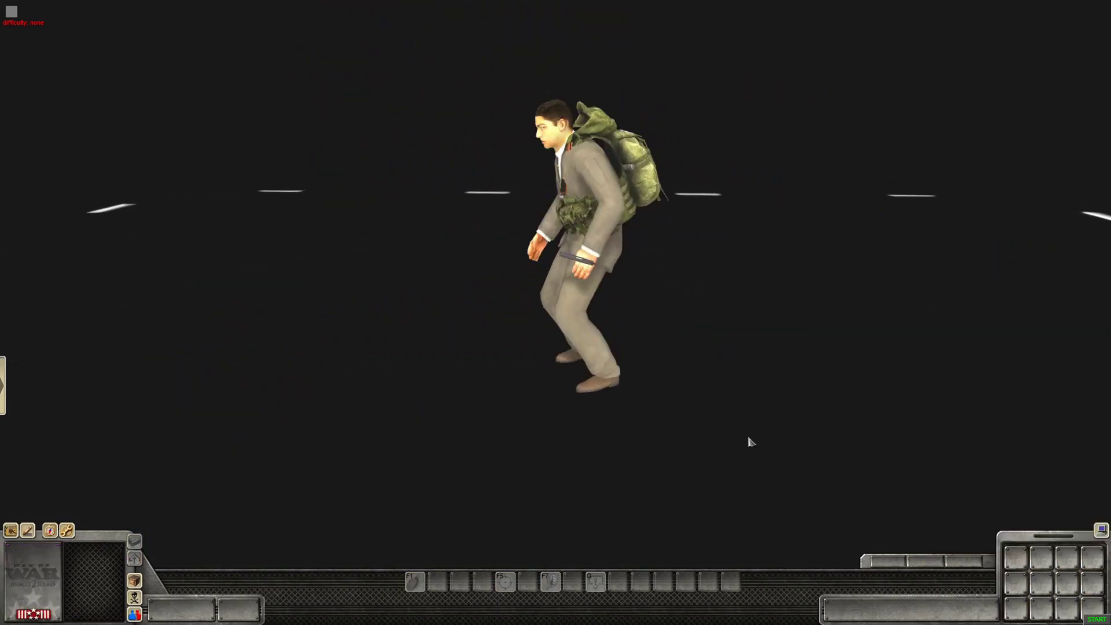
- Select the vested agent and scroll through his skin list in Properties
scroll(672, 359, up, 3)
click(624, 332)
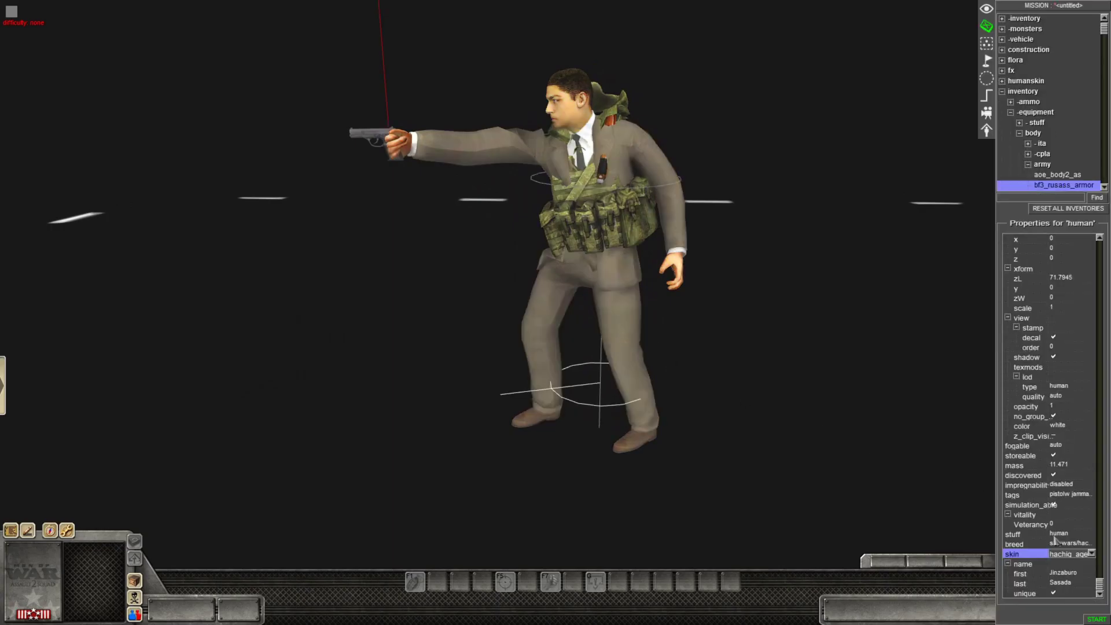
click(1066, 554)
scroll(1066, 556, down, 5)
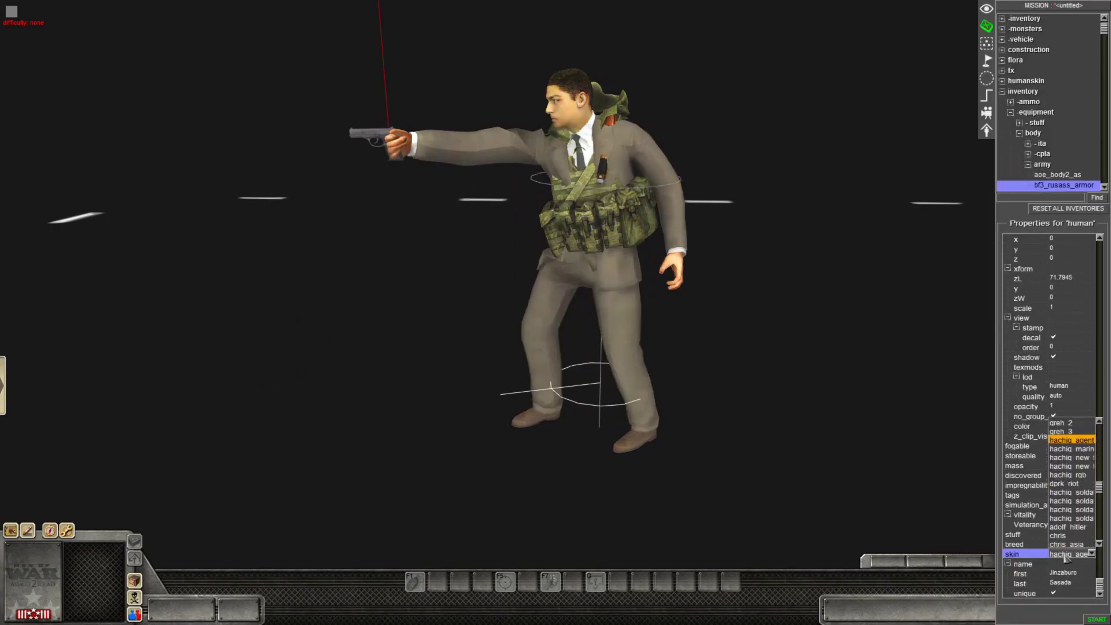
scroll(1066, 557, down, 5)
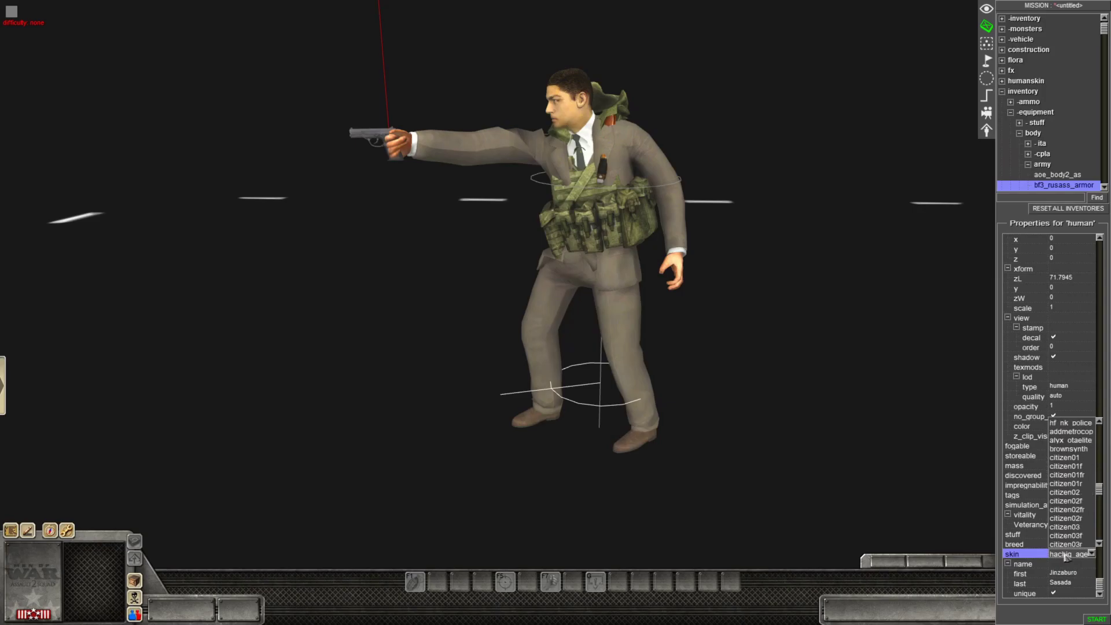
scroll(1067, 556, down, 5)
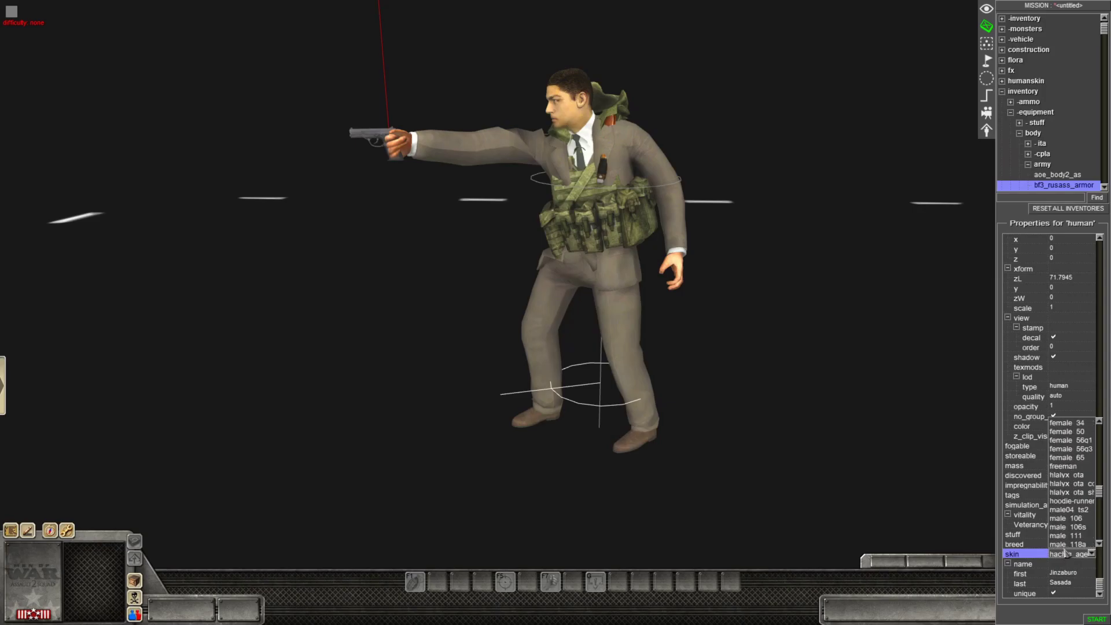
scroll(1067, 554, down, 5)
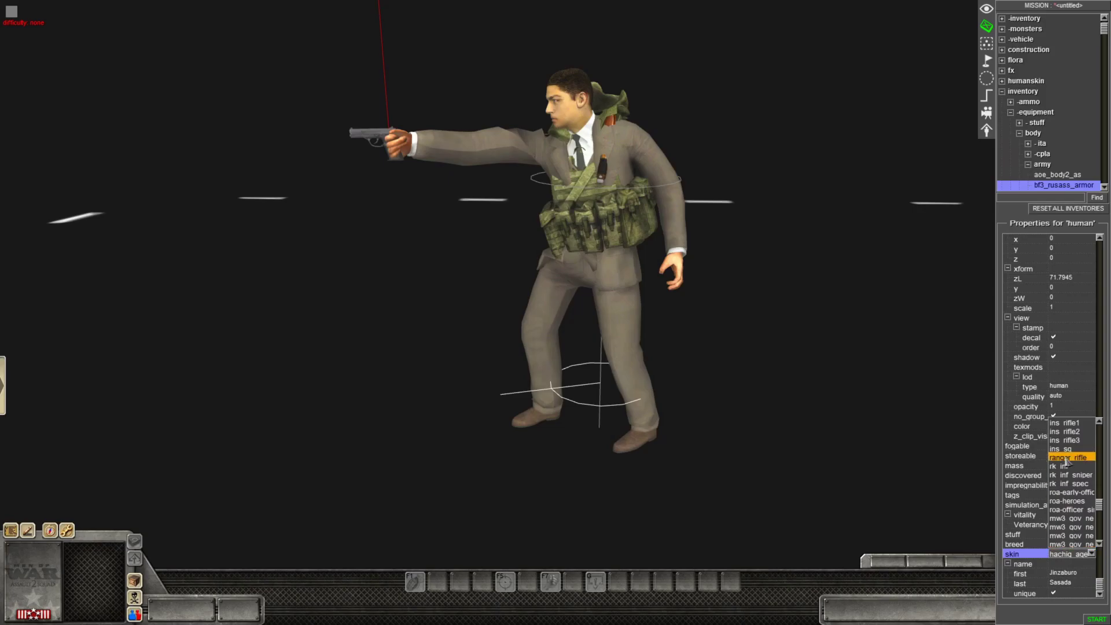
- Change the soldier's skin to antifascist_w, passing through ranger_rifle first
click(1066, 458)
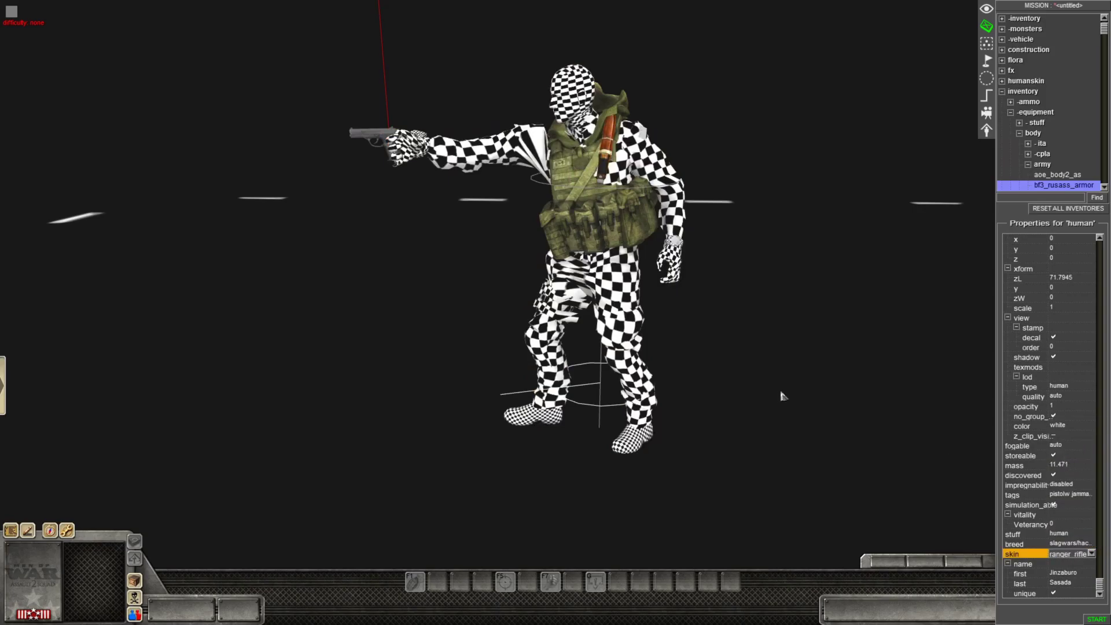
scroll(1059, 560, down, 1)
click(1068, 555)
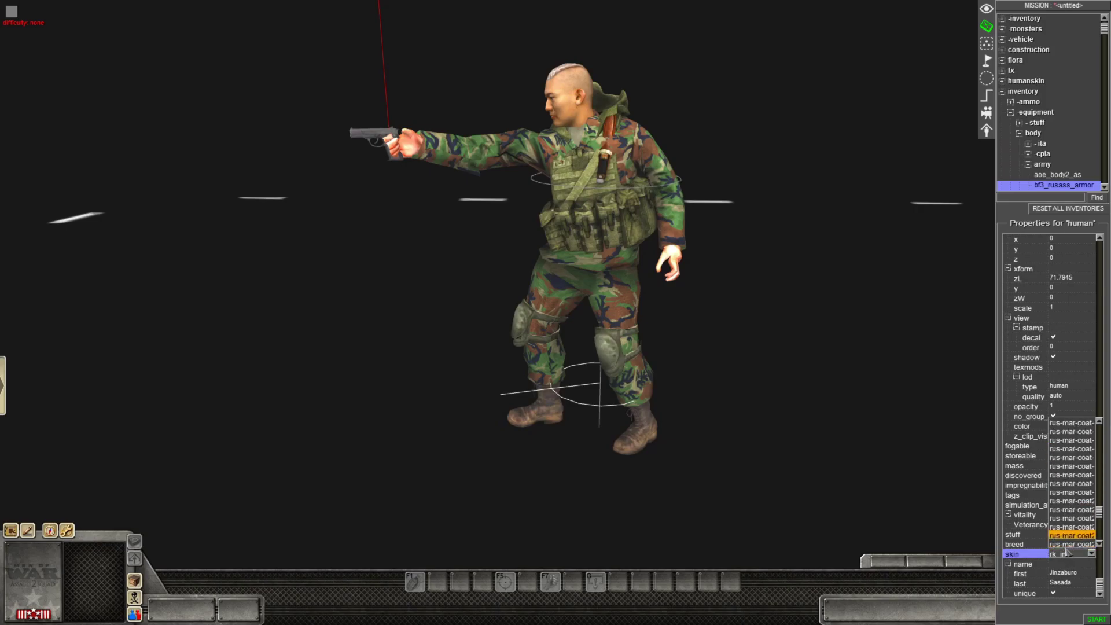
scroll(1068, 543, down, 5)
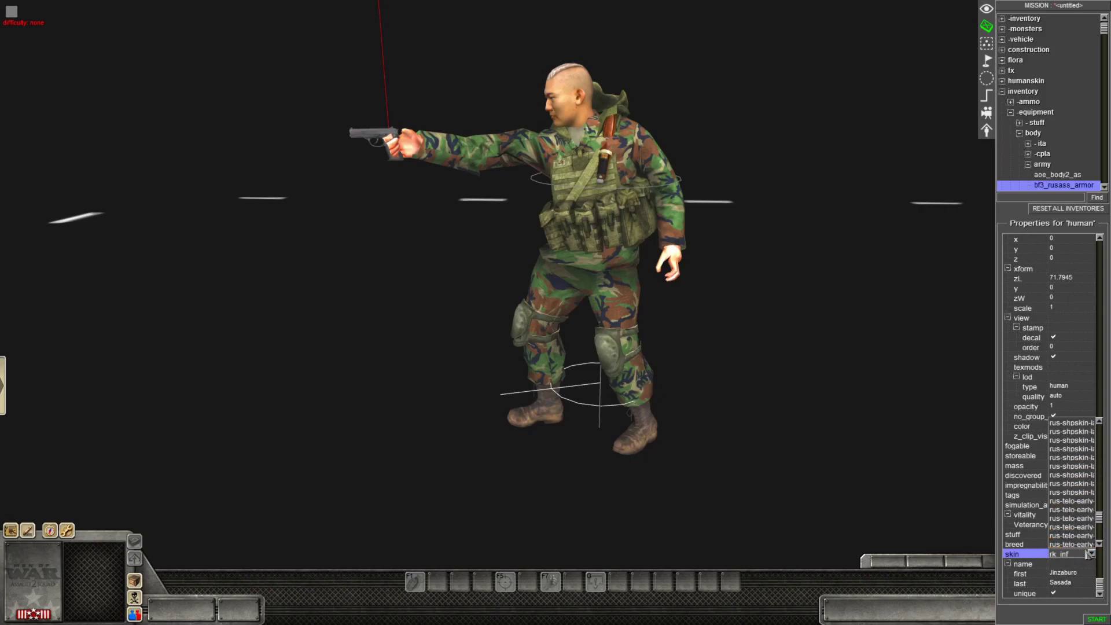
scroll(1087, 553, down, 8)
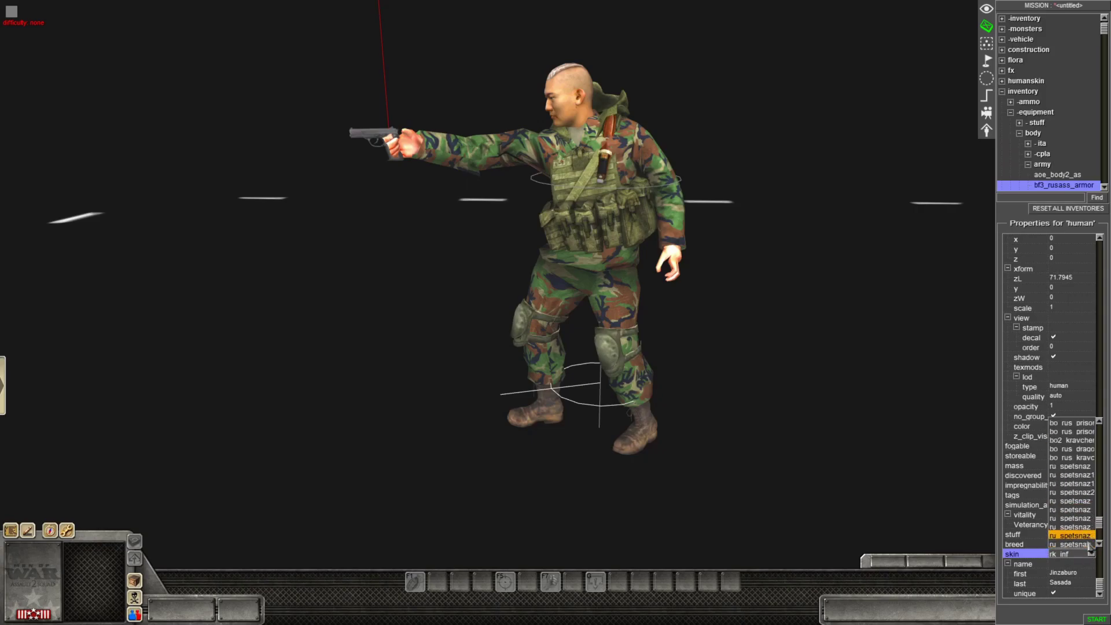
scroll(1090, 546, down, 5)
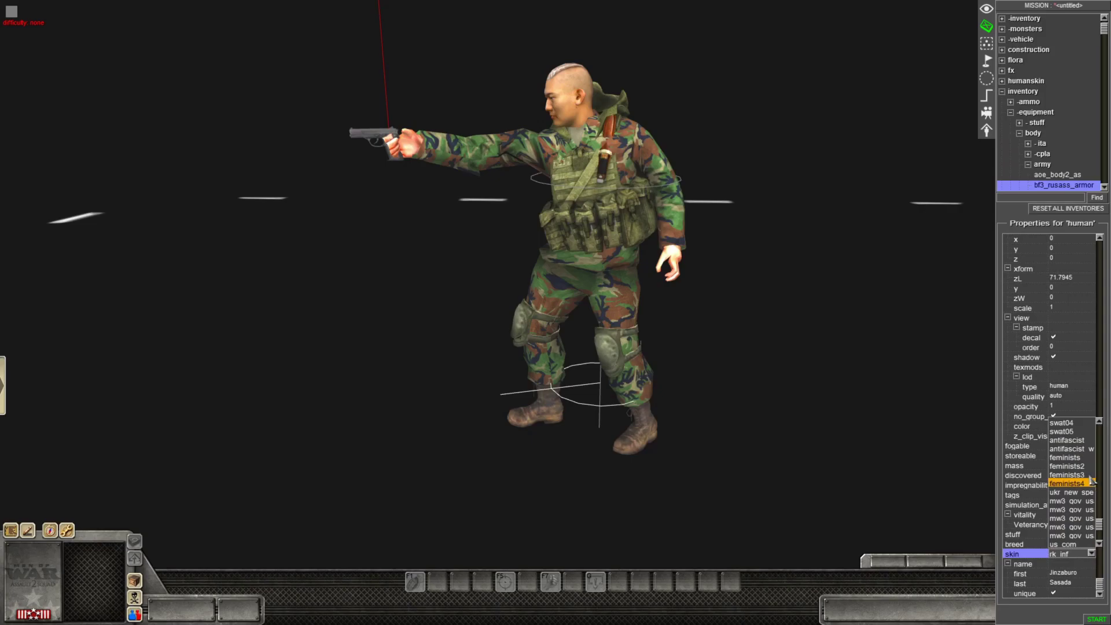
click(1085, 449)
- Copy and paste the soldier, undo the duplicate, and rotate him with the gizmo
key(ctrl+c)
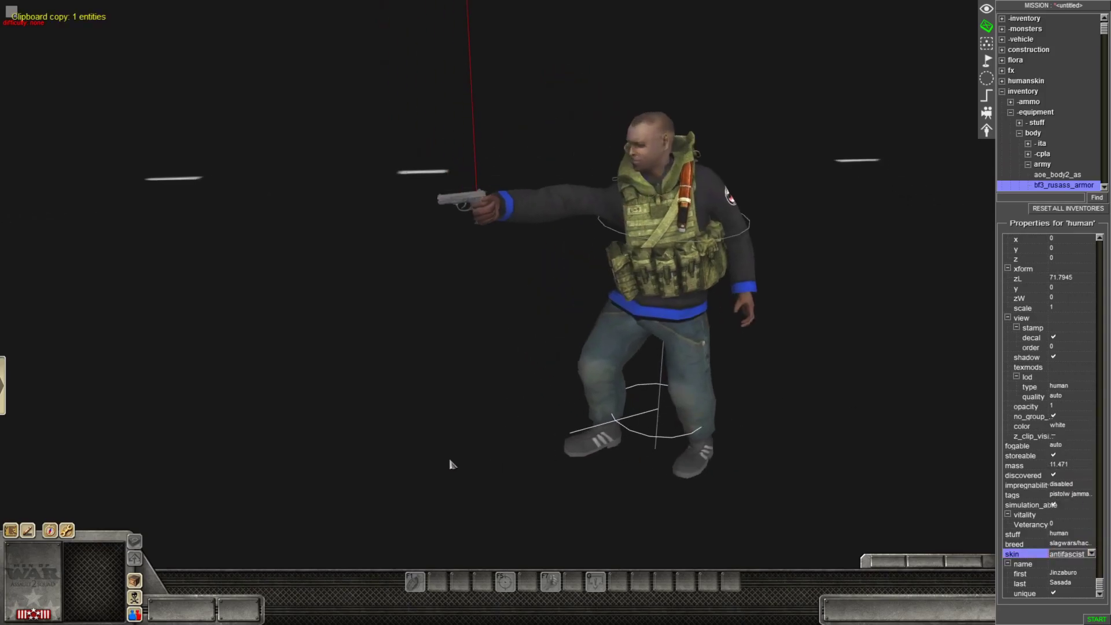
key(ctrl+v)
scroll(640, 346, up, 3)
key(ctrl+z)
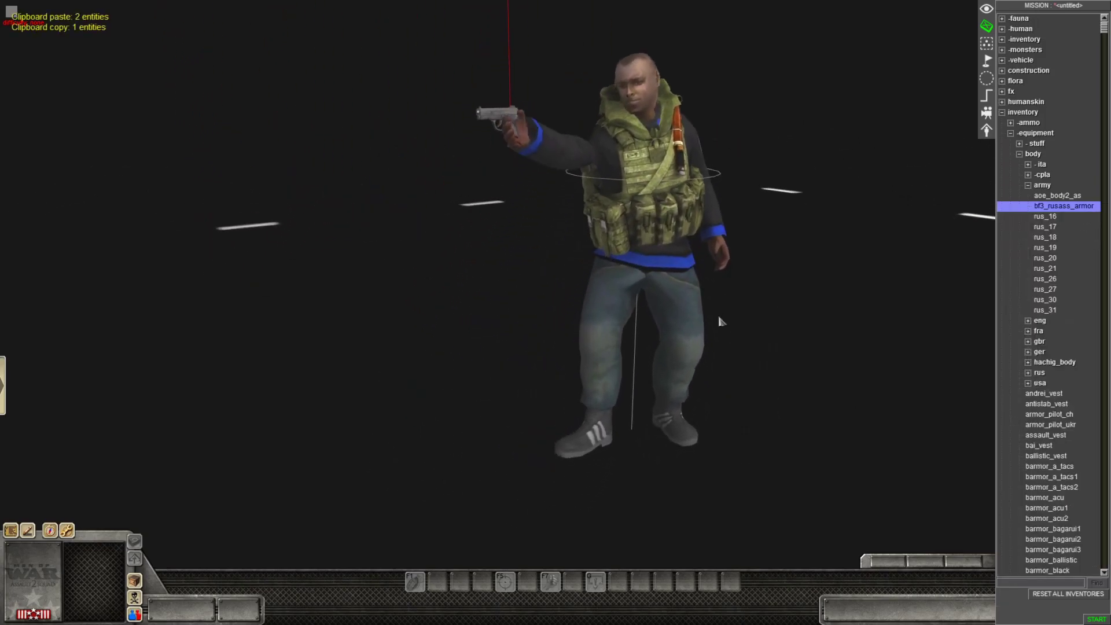
drag(679, 478, 917, 355)
click(922, 428)
key(Escape)
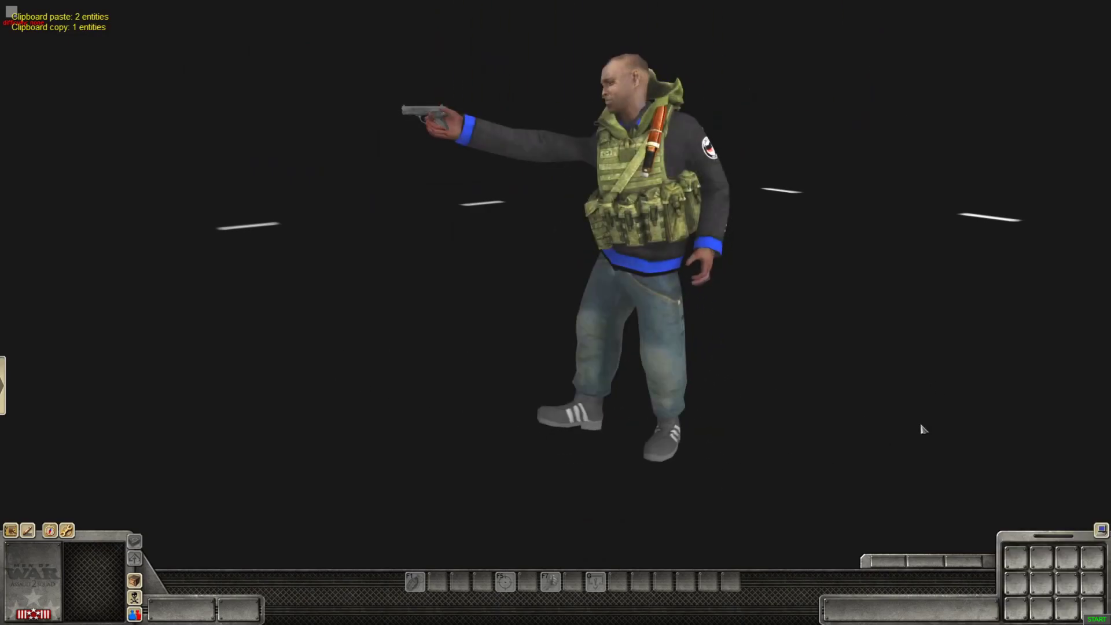